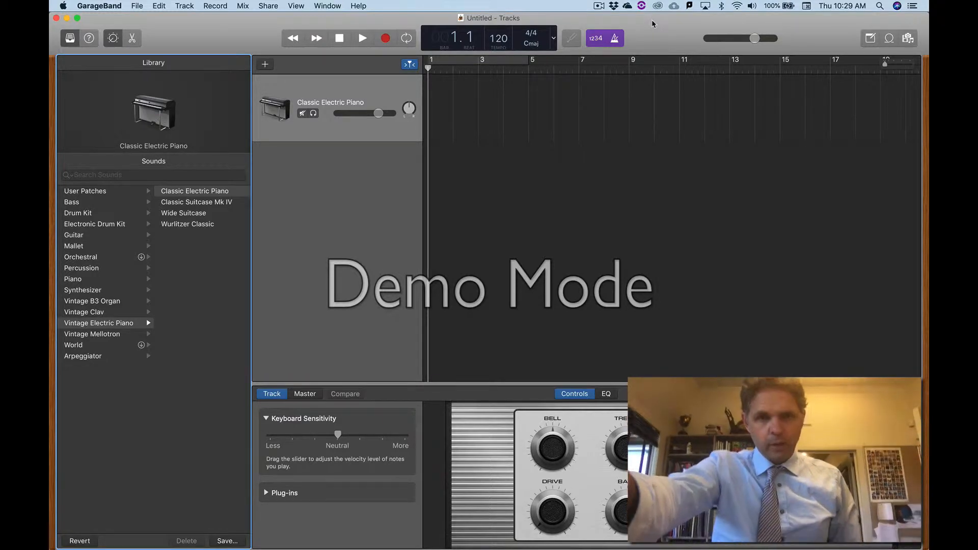
{"action": "key", "text": "r"}
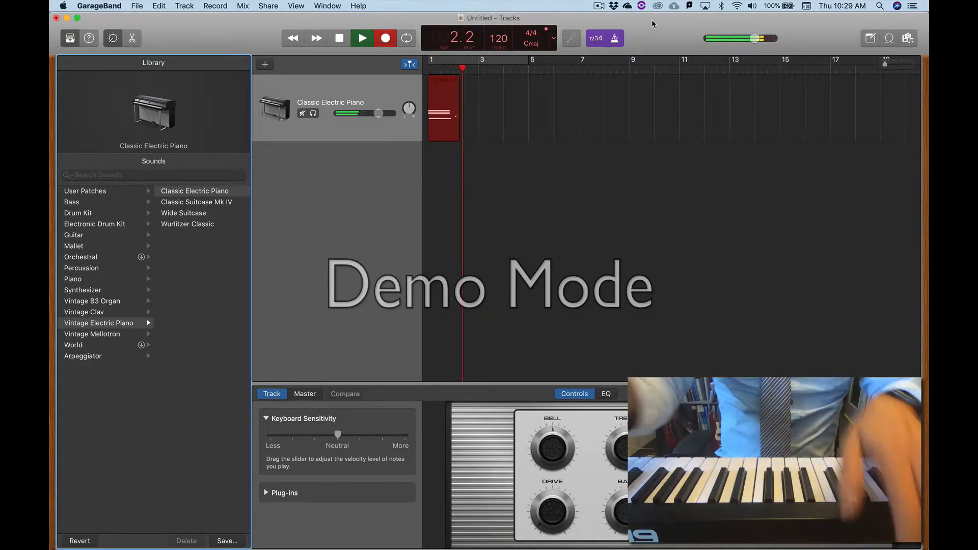
{"action": "key", "text": "space"}
{"action": "key", "text": "super+z"}
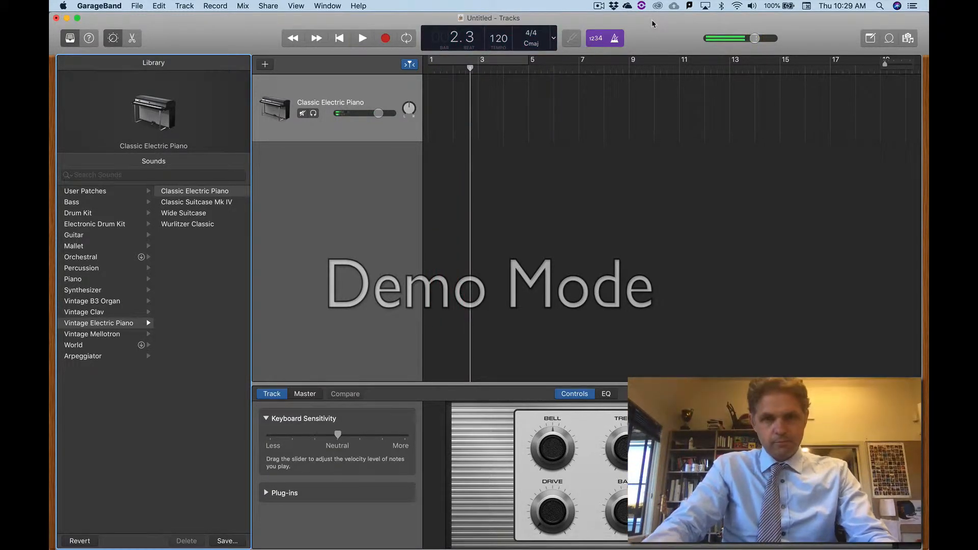
{"action": "left_click", "coordinate": [674, 223]}
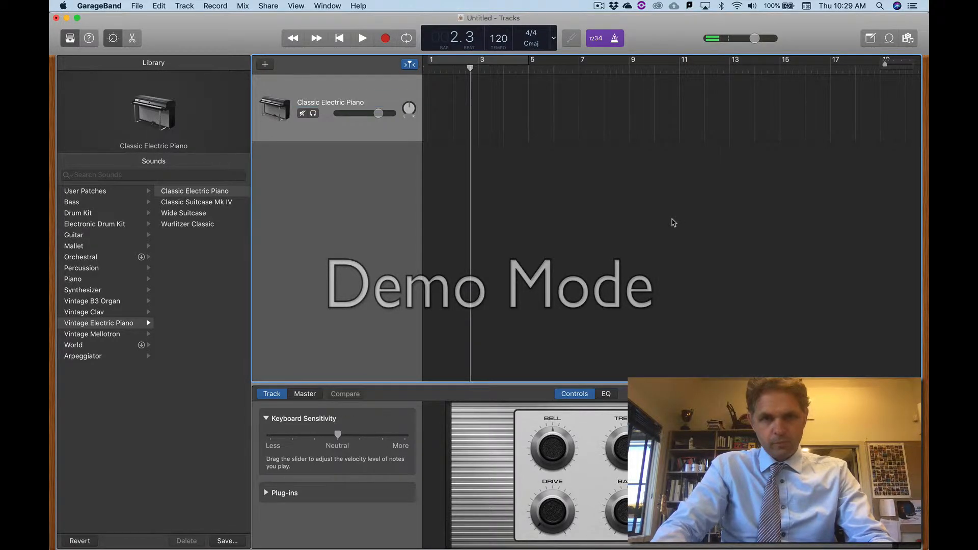
- Record an eight-bar chord progression on the Classic Electric Piano track, starting at bar 1
{"action": "left_click", "coordinate": [345, 38]}
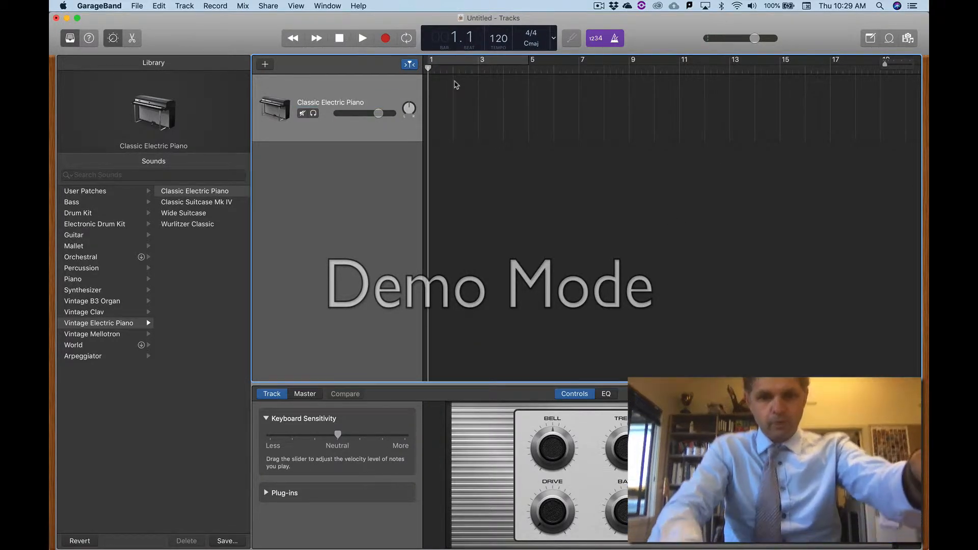
{"action": "key", "text": "r"}
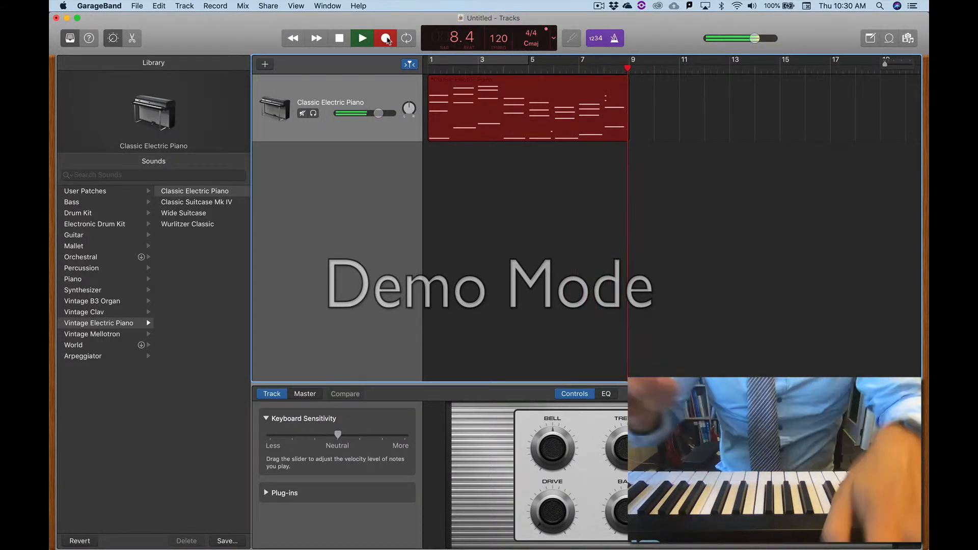
{"action": "key", "text": "space"}
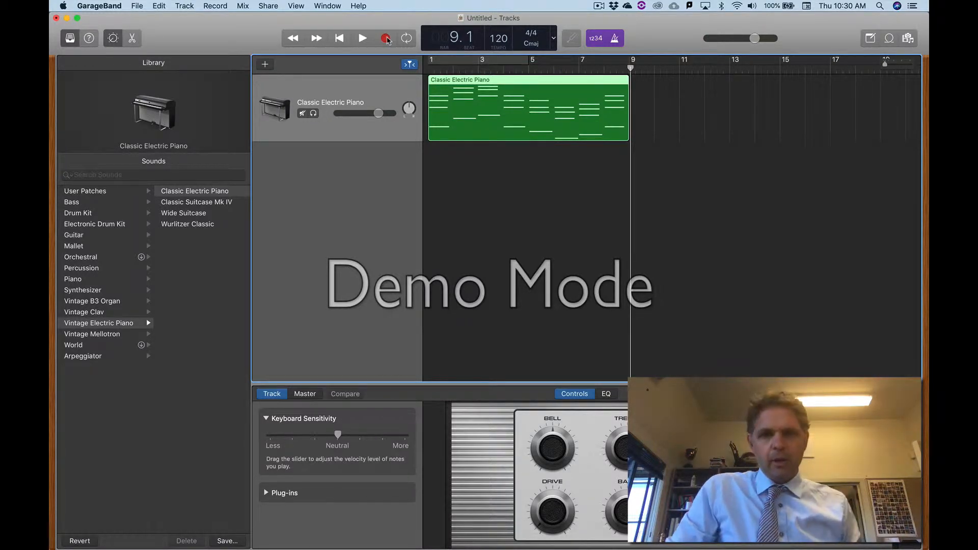
- Open the recorded region in an enlarged piano roll and quantize all its notes to 1/2 Note
{"action": "double_click", "coordinate": [552, 83]}
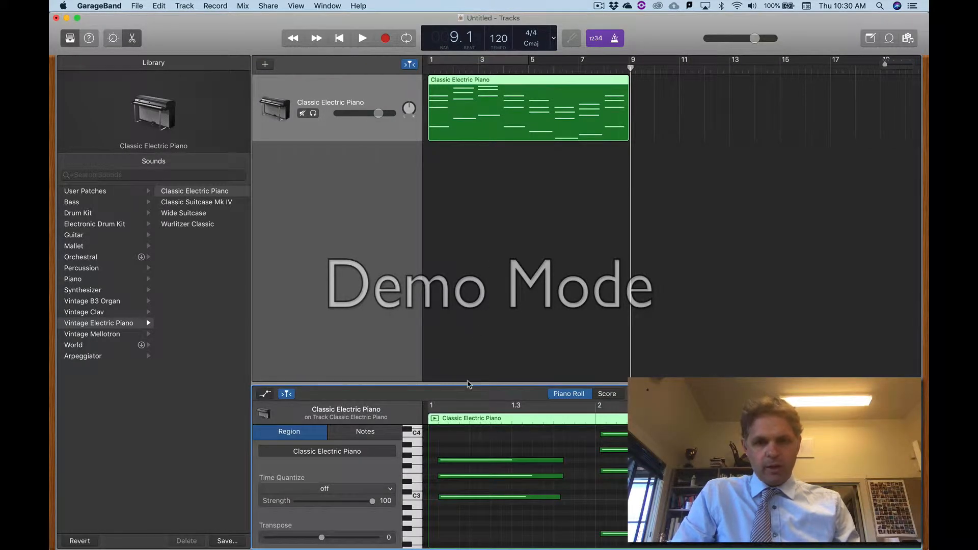
{"action": "left_click_drag", "start_coordinate": [468, 383], "coordinate": [468, 232]}
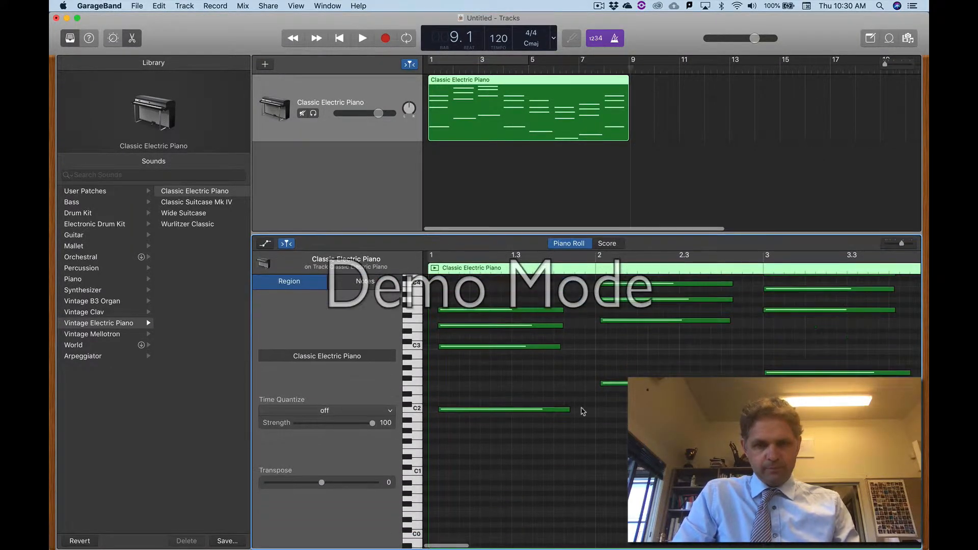
{"action": "left_click", "coordinate": [555, 409]}
{"action": "key", "text": "super+a"}
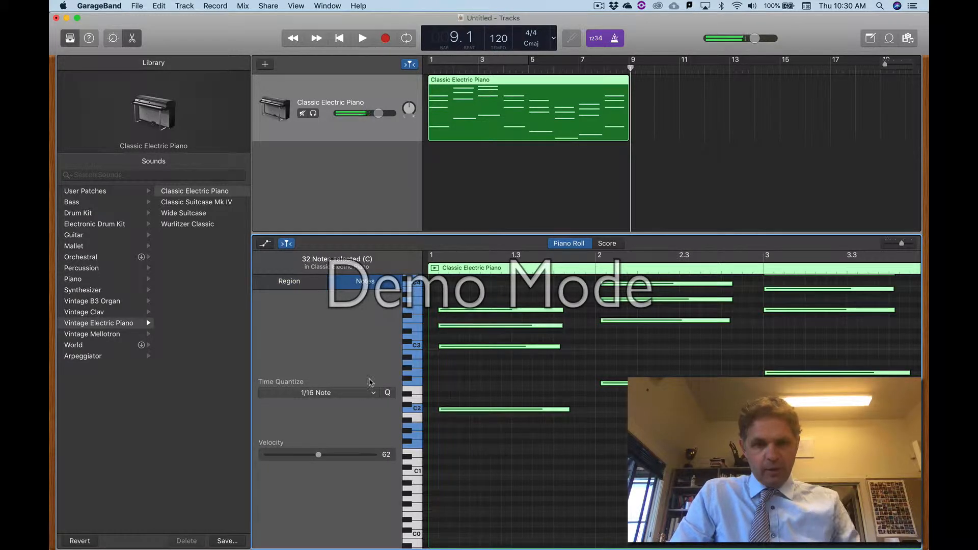
{"action": "left_click", "coordinate": [334, 393]}
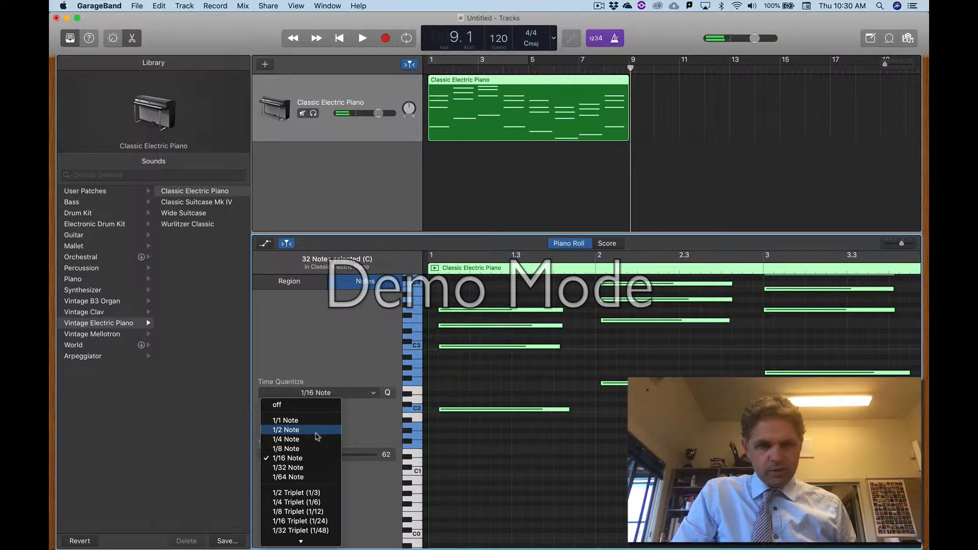
{"action": "left_click", "coordinate": [317, 432]}
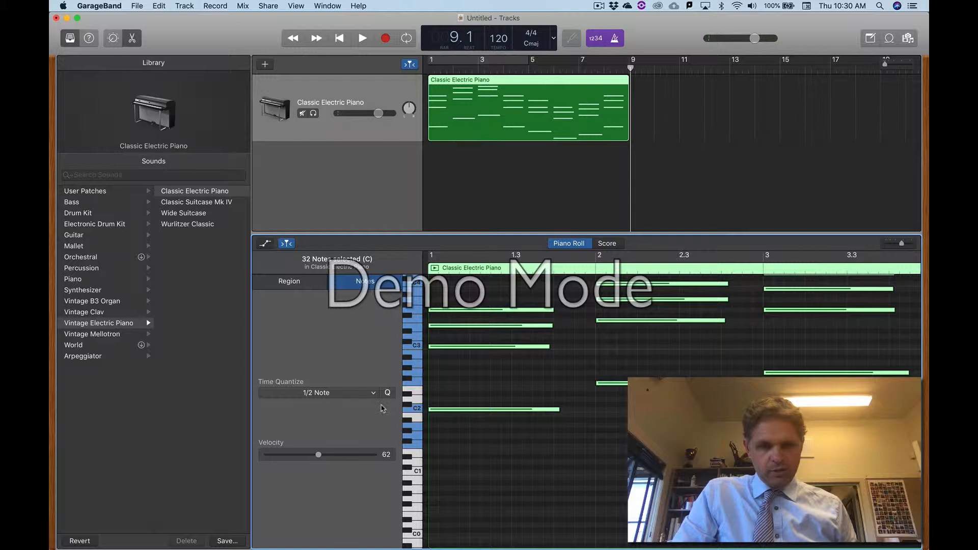
{"action": "scroll", "coordinate": [567, 338], "scroll_direction": "down", "scroll_amount": 5}
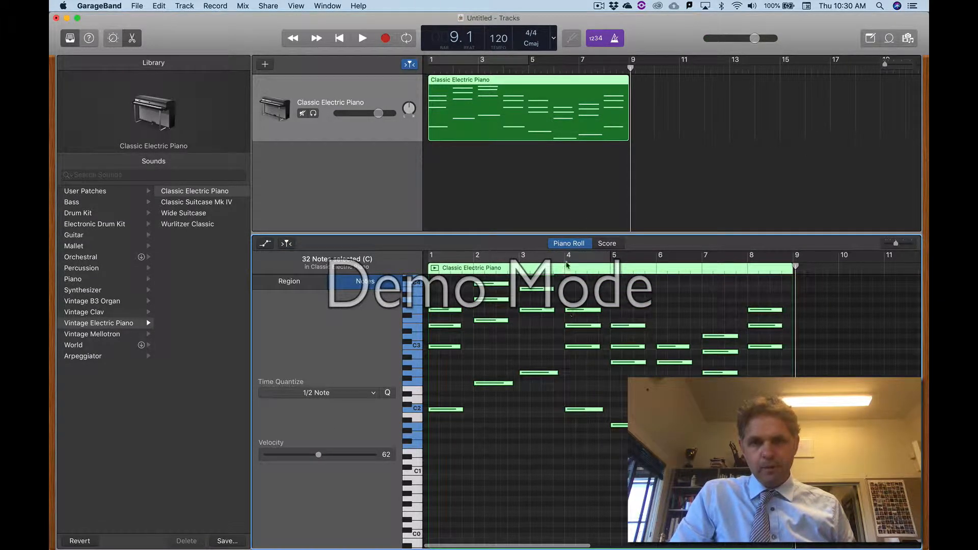
- Duplicate the eight-bar piano region so the copy starts at bar 9, directly after the original
{"action": "left_click", "coordinate": [584, 193]}
{"action": "left_click", "coordinate": [558, 87]}
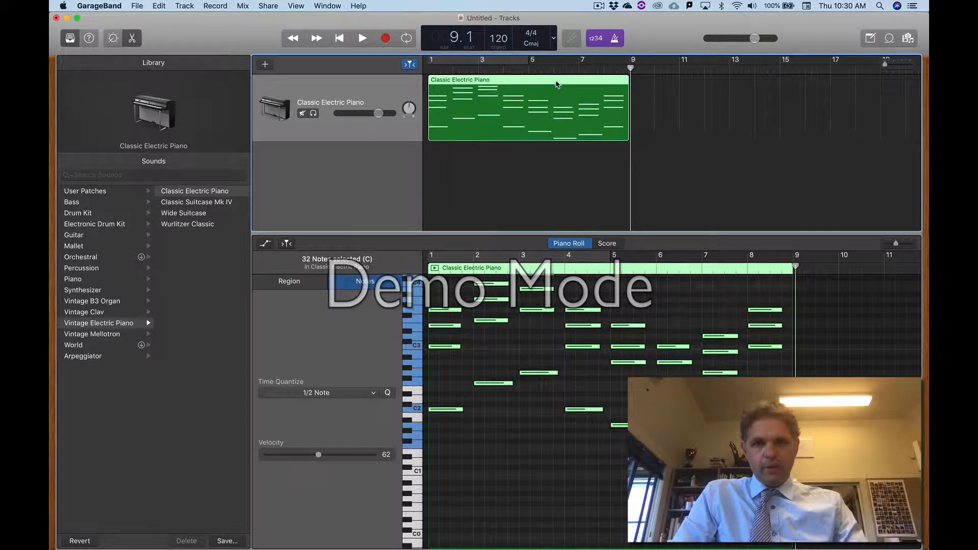
{"action": "left_click_drag", "start_coordinate": [554, 85], "coordinate": [746, 86]}
{"action": "scroll", "coordinate": [745, 85], "scroll_direction": "right", "scroll_amount": 5}
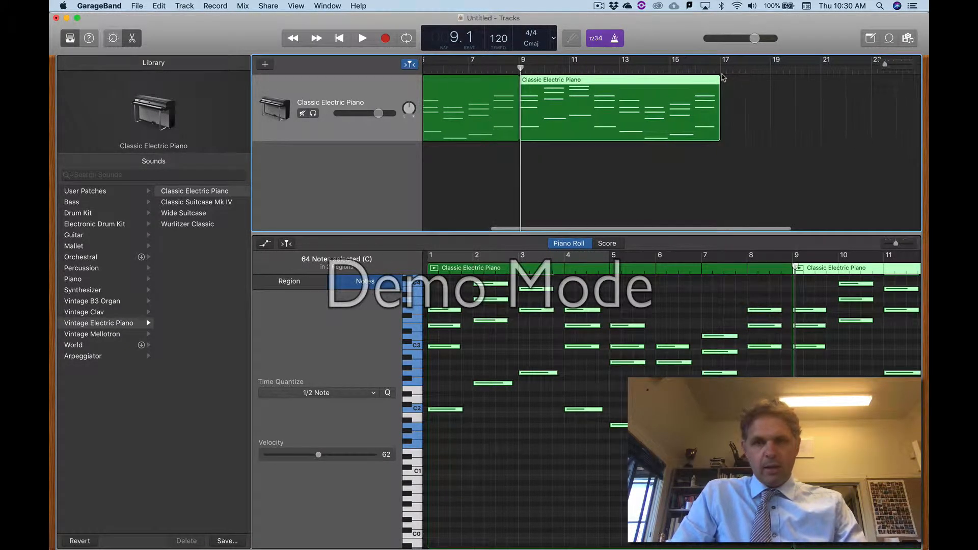
{"action": "scroll", "coordinate": [667, 98], "scroll_direction": "left", "scroll_amount": 3}
{"action": "scroll", "coordinate": [704, 101], "scroll_direction": "right", "scroll_amount": 3}
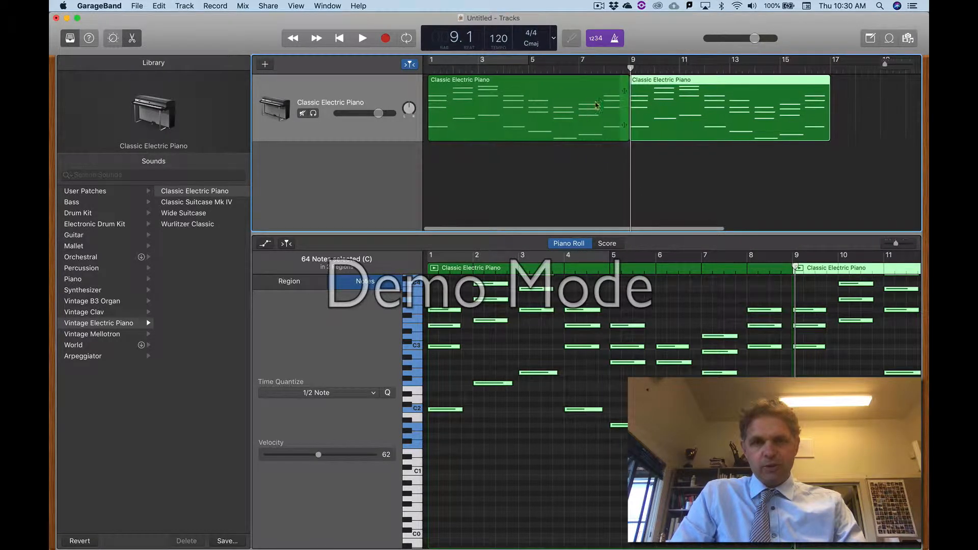
- Record a contrasting eight-bar chord section on the Classic Electric Piano track, starting at bar 17
{"action": "left_click", "coordinate": [727, 71]}
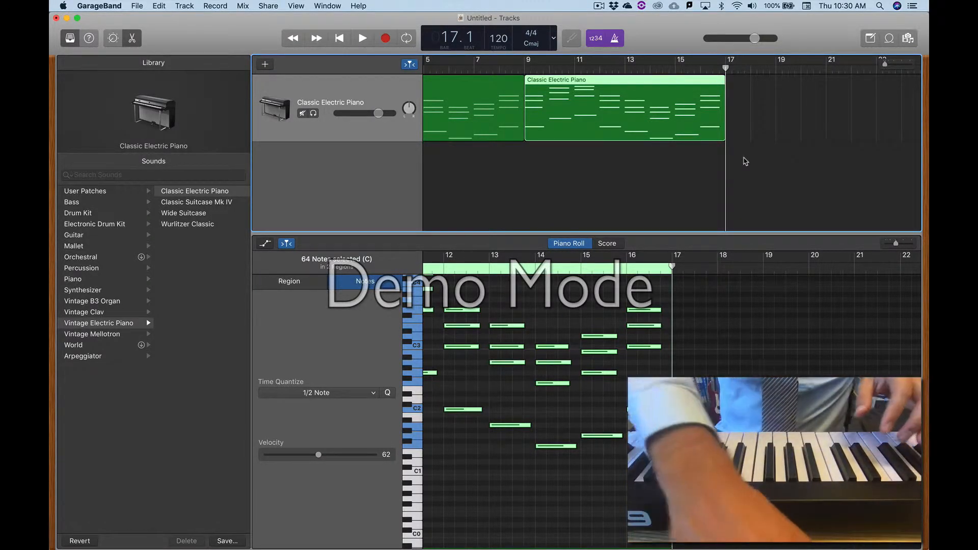
{"action": "key", "text": "r"}
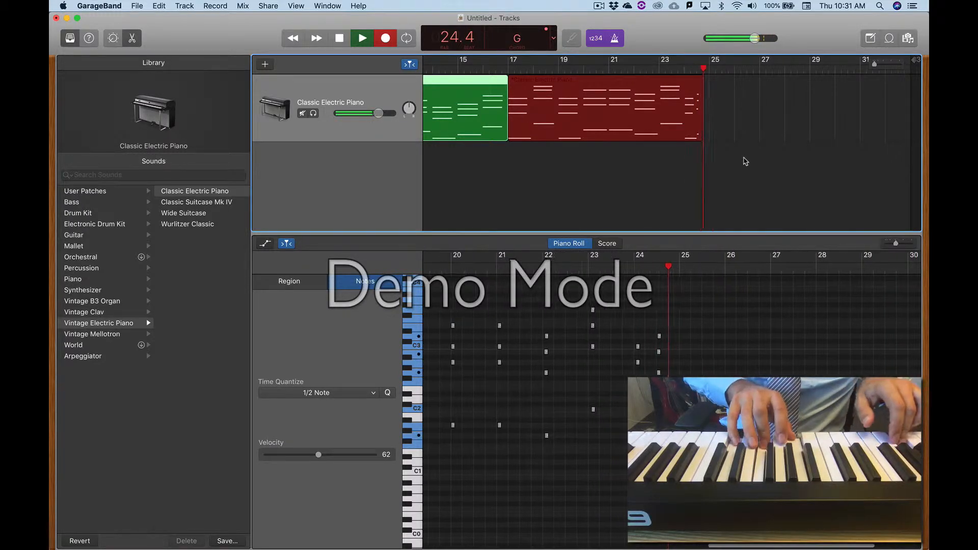
{"action": "key", "text": "space"}
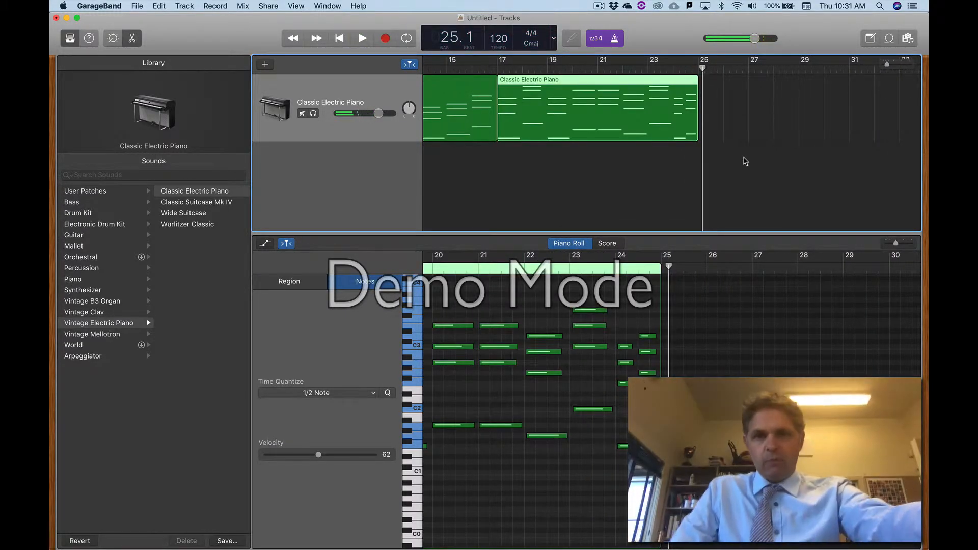
- Select all the notes of the piano track's regions in the piano roll, including the section at bar 17
{"action": "left_click", "coordinate": [447, 326]}
{"action": "key", "text": "super+a"}
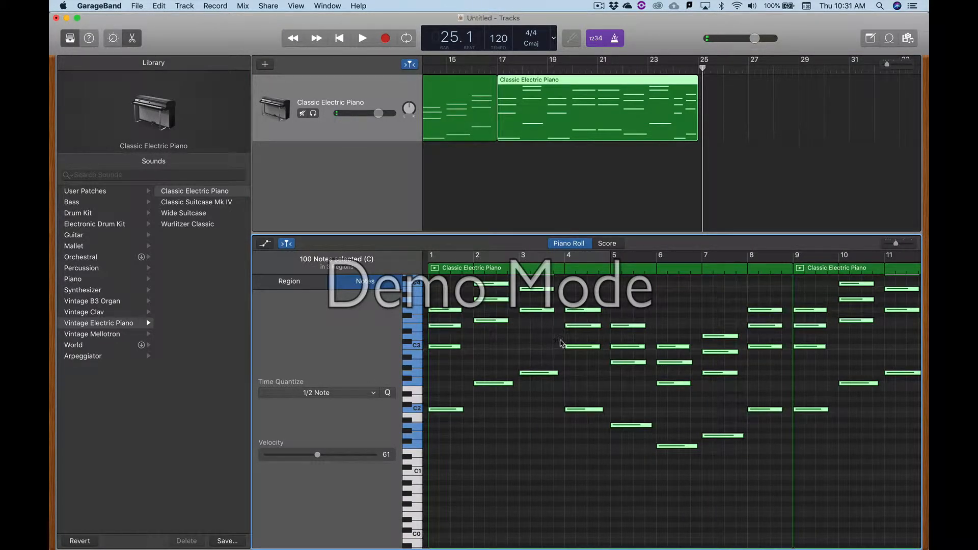
{"action": "scroll", "coordinate": [560, 342], "scroll_direction": "right", "scroll_amount": 15}
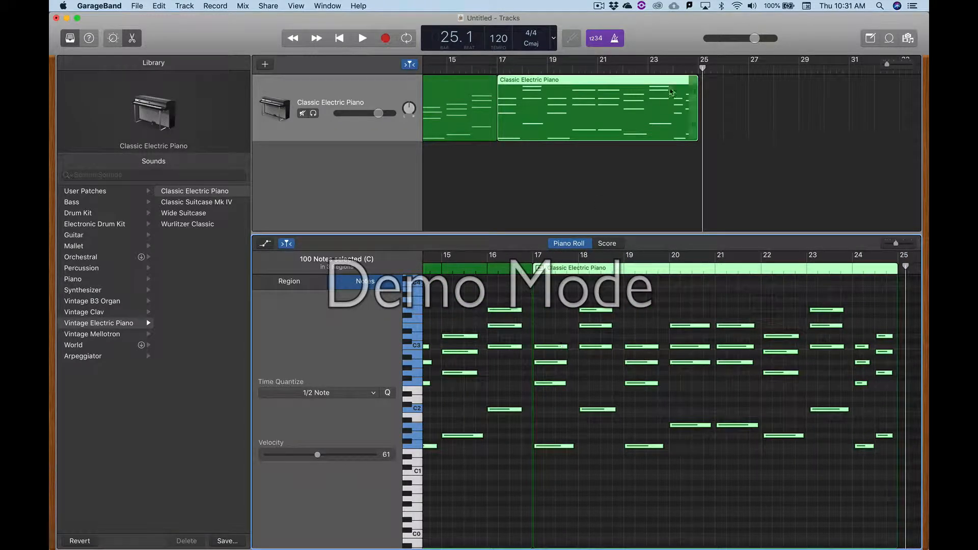
- Duplicate the piano region at bar 9 so that the copy starts at bar 25
{"action": "scroll", "coordinate": [643, 193], "scroll_direction": "down", "scroll_amount": 5}
{"action": "left_click", "coordinate": [535, 89]}
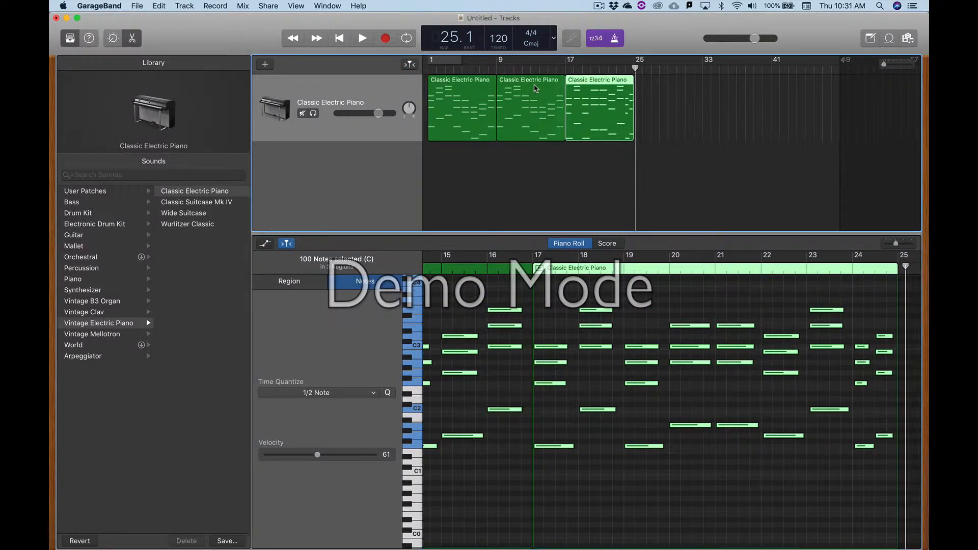
{"action": "left_click_drag", "start_coordinate": [533, 82], "coordinate": [671, 92]}
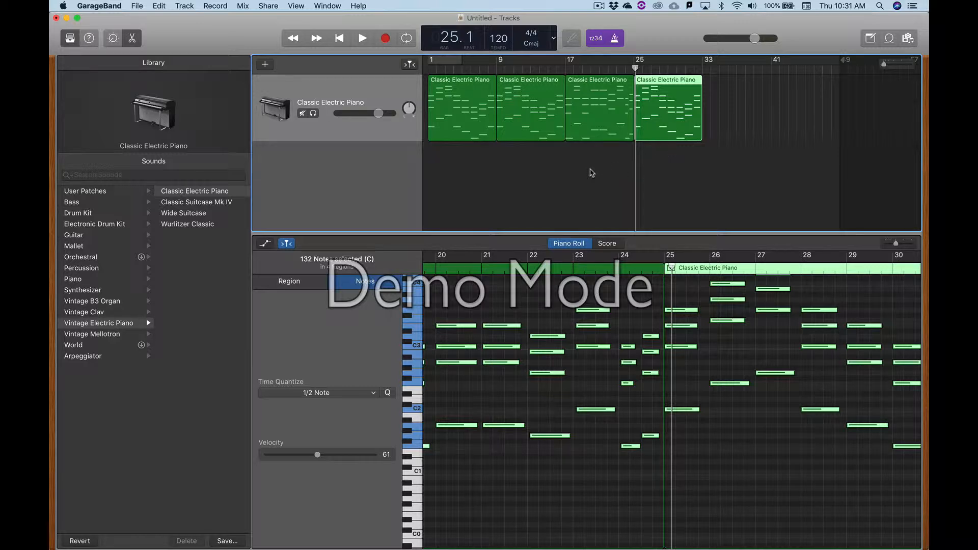
- Set the project tempo to 90 and play the opening bars of the song from bar 1
{"action": "left_click", "coordinate": [501, 39]}
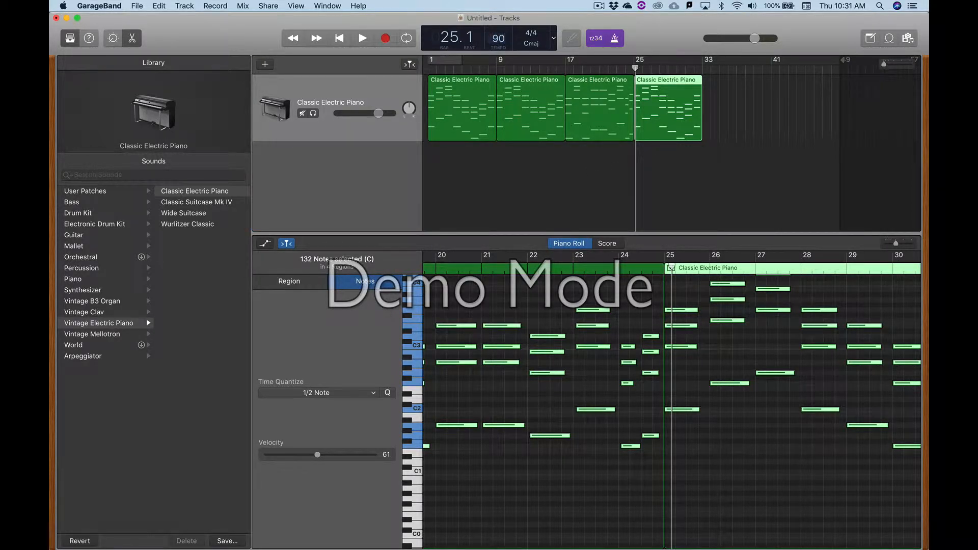
{"action": "key", "text": "Return"}
{"action": "key", "text": "space"}
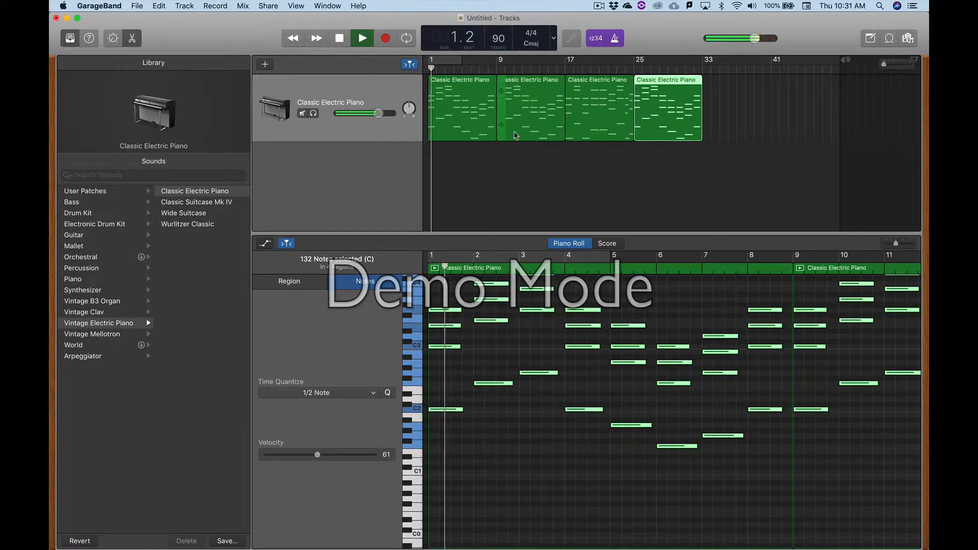
{"action": "scroll", "coordinate": [515, 136], "scroll_direction": "up", "scroll_amount": 5}
{"action": "scroll", "coordinate": [515, 135], "scroll_direction": "down", "scroll_amount": 4}
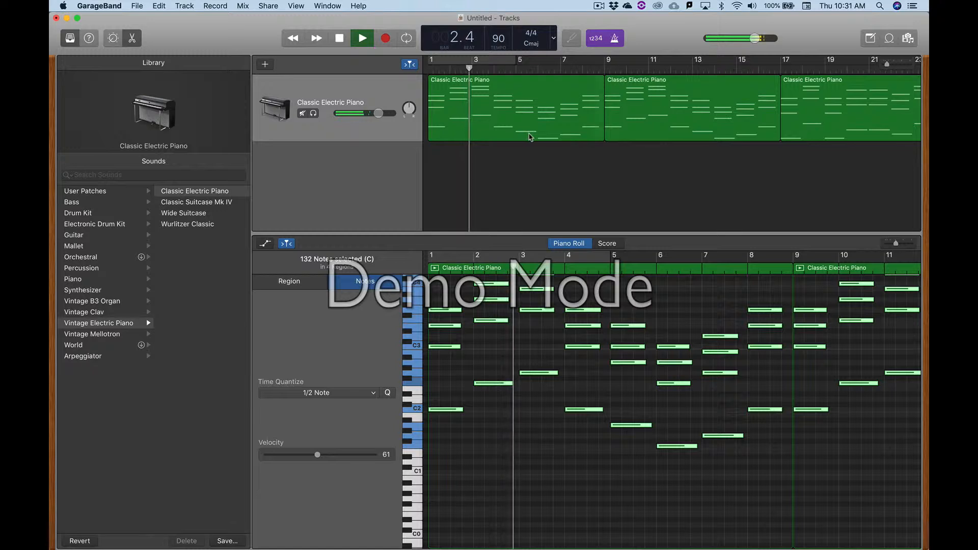
{"action": "key", "text": "space"}
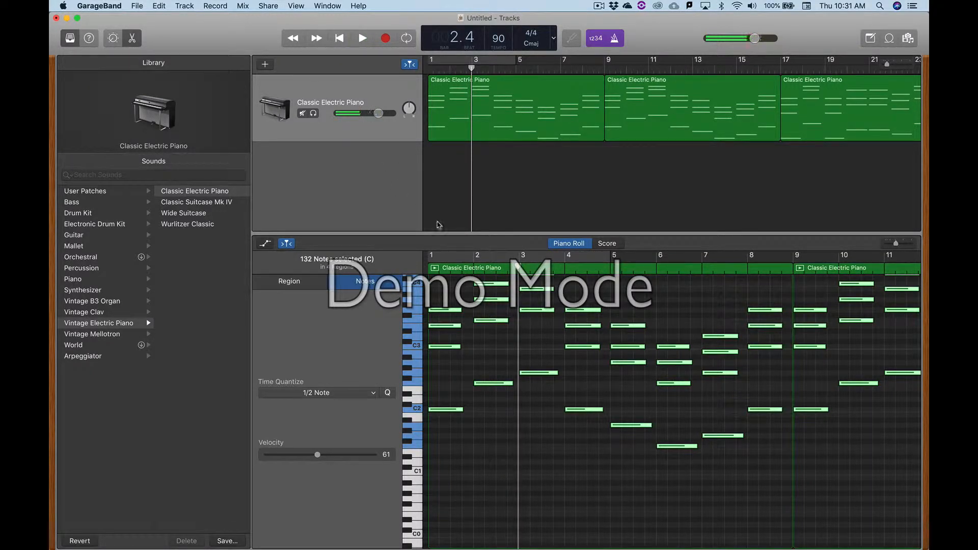
- Add a second software instrument track and give it the String Ensemble sound from the orchestral strings
{"action": "left_click_drag", "start_coordinate": [436, 233], "coordinate": [436, 267]}
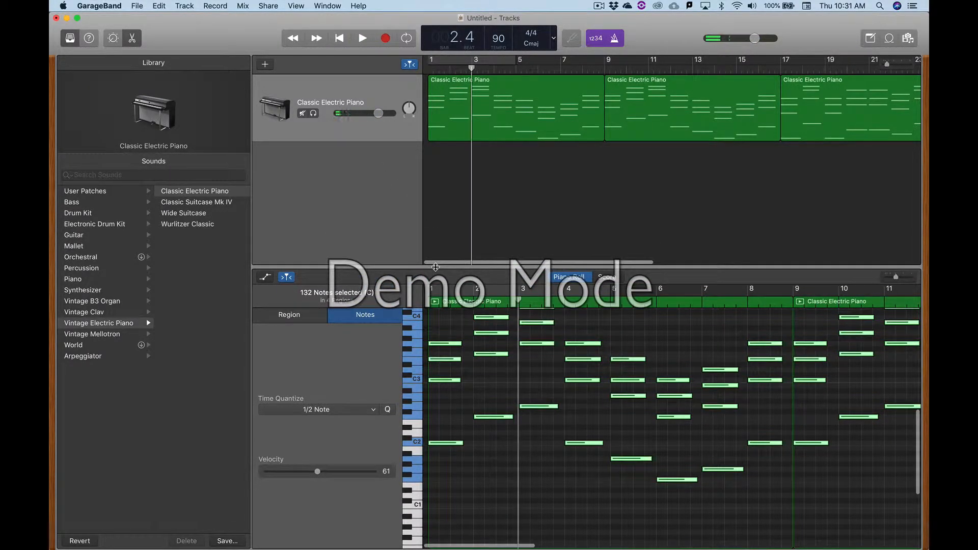
{"action": "left_click", "coordinate": [332, 181]}
{"action": "left_click", "coordinate": [265, 66]}
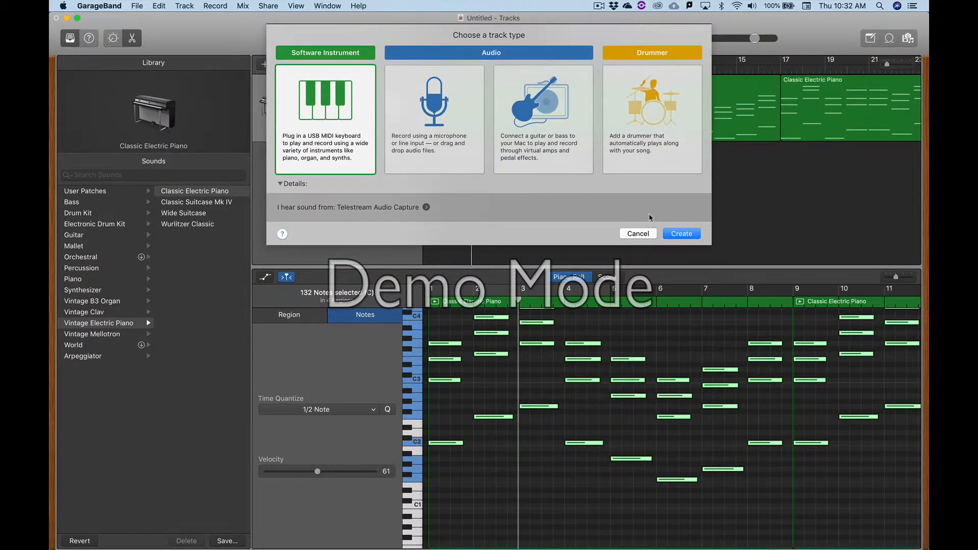
{"action": "left_click", "coordinate": [670, 232]}
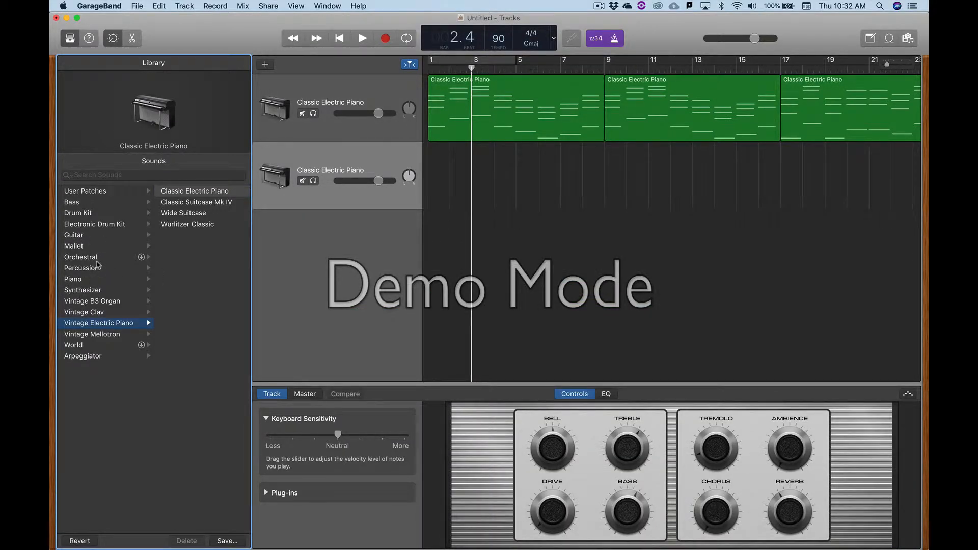
{"action": "left_click", "coordinate": [97, 261]}
{"action": "left_click", "coordinate": [198, 247]}
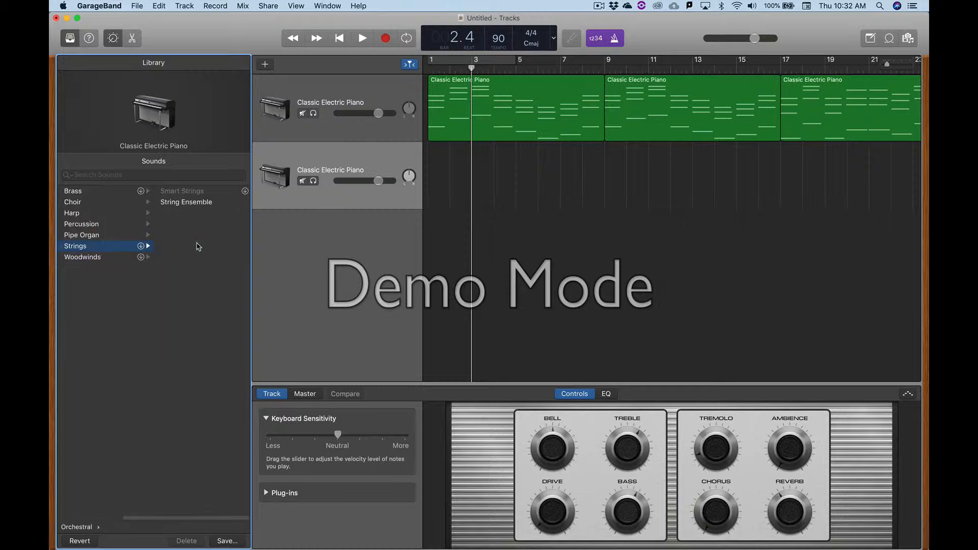
{"action": "left_click", "coordinate": [193, 203]}
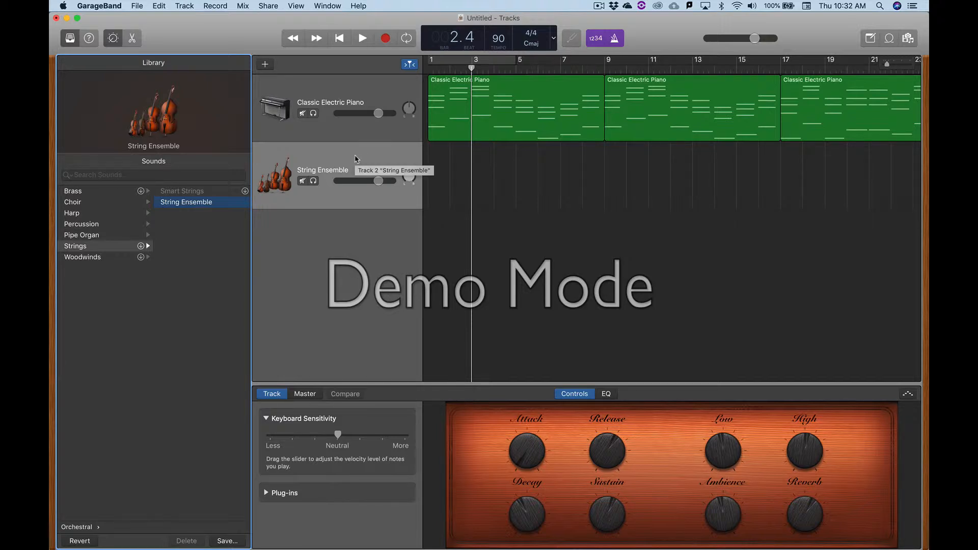
- Add a third software instrument track and give it the String Ensemble sound as well
{"action": "left_click", "coordinate": [264, 63]}
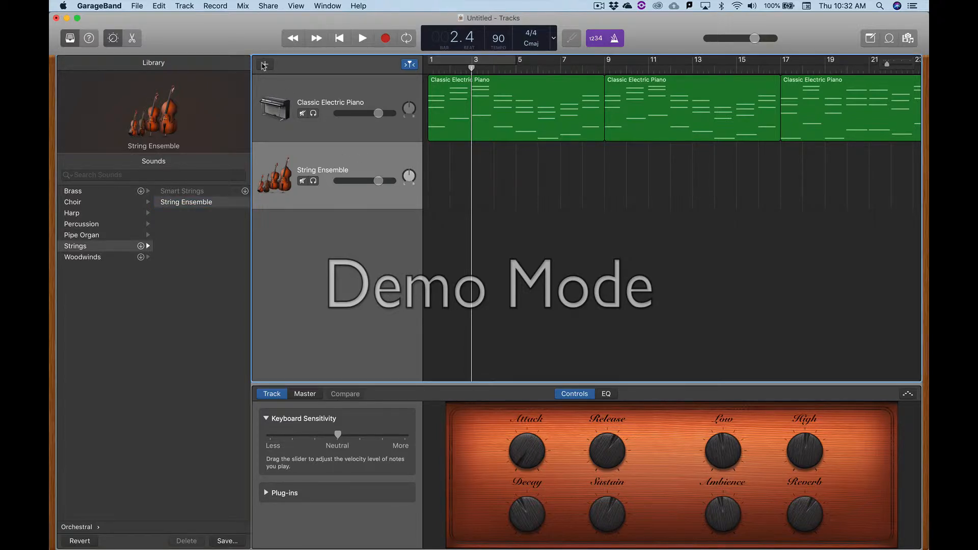
{"action": "left_click", "coordinate": [675, 233]}
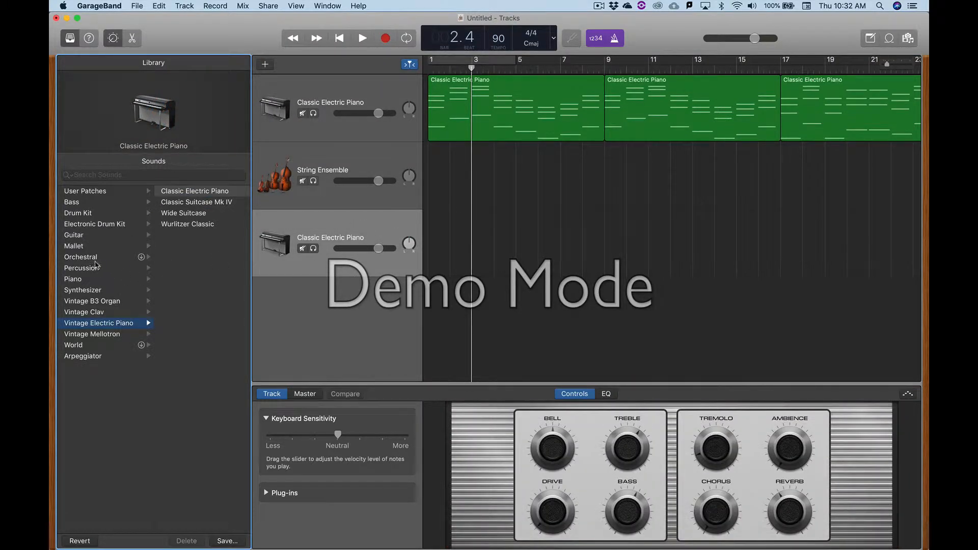
{"action": "left_click", "coordinate": [96, 260]}
{"action": "left_click", "coordinate": [188, 248]}
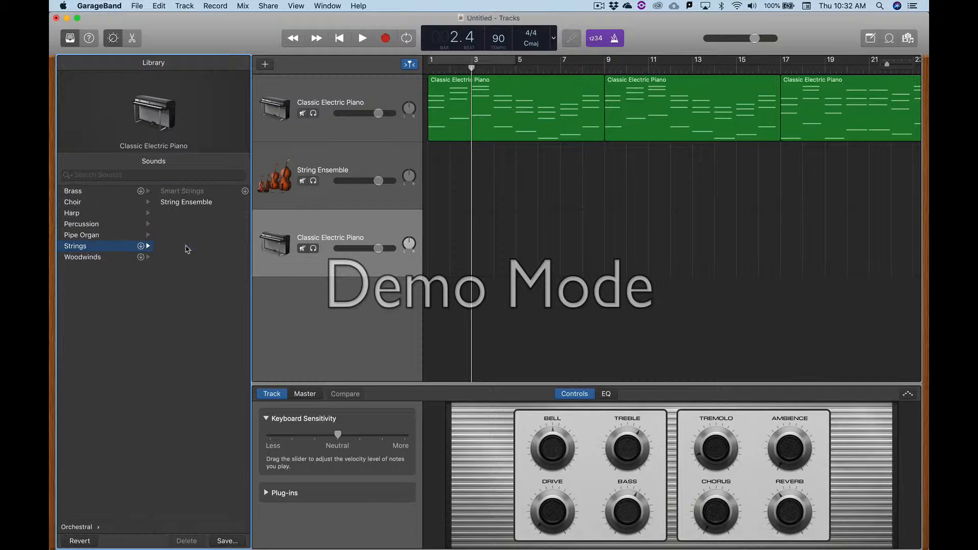
{"action": "left_click", "coordinate": [203, 202]}
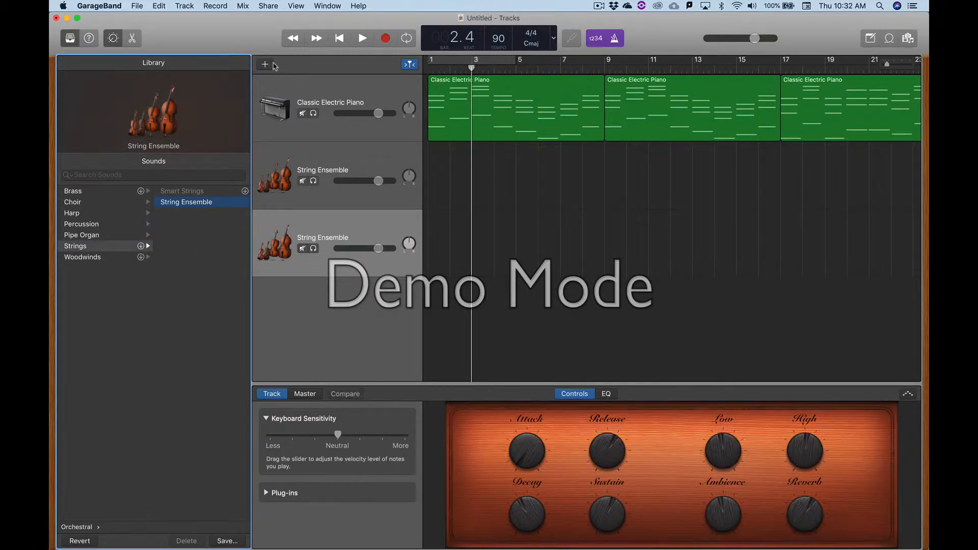
- Add a fourth software instrument track and give it the String Ensemble sound from the orchestral strings
{"action": "left_click", "coordinate": [266, 63]}
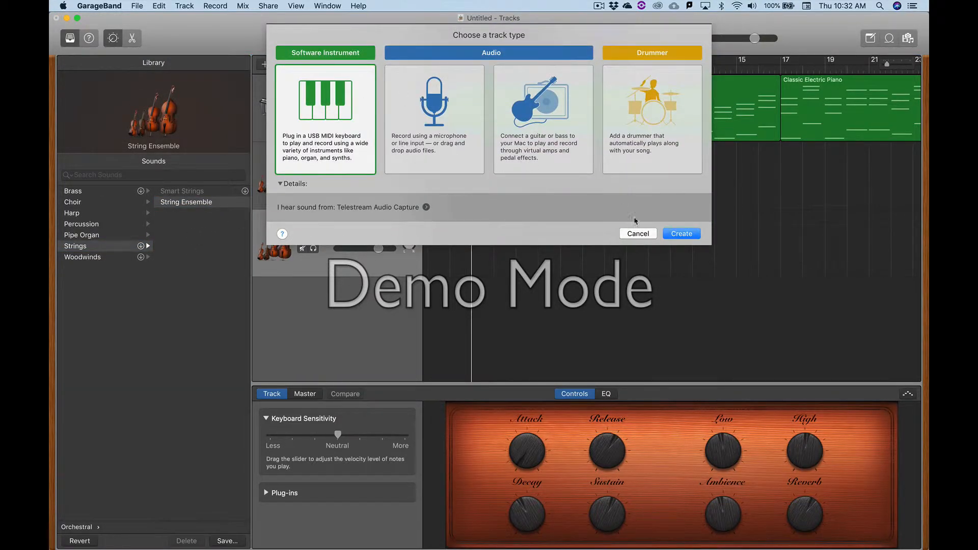
{"action": "left_click", "coordinate": [682, 234]}
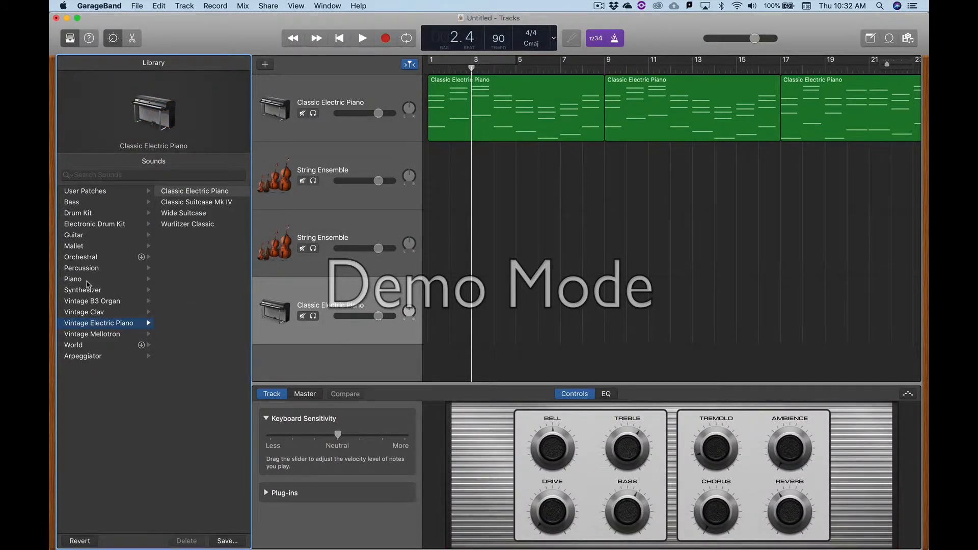
{"action": "left_click", "coordinate": [98, 257]}
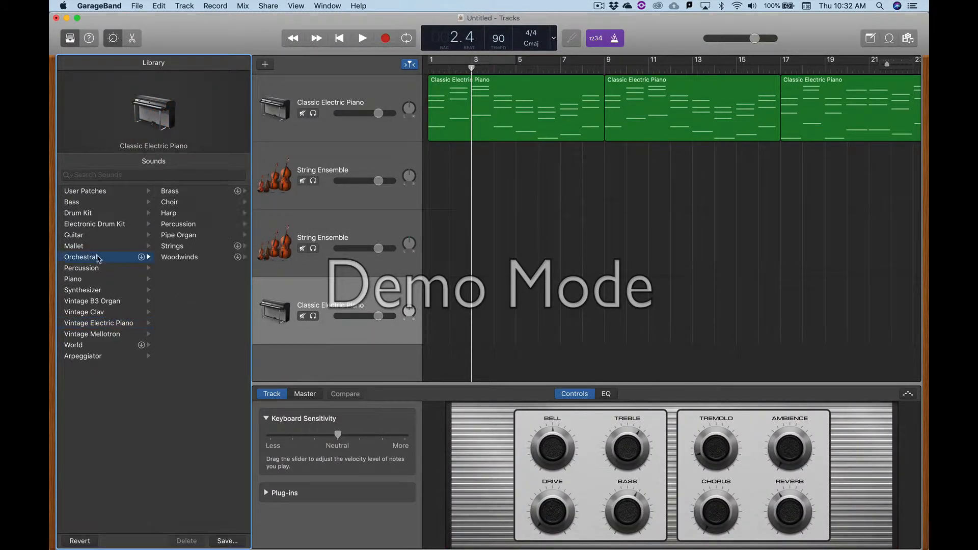
{"action": "left_click", "coordinate": [202, 248]}
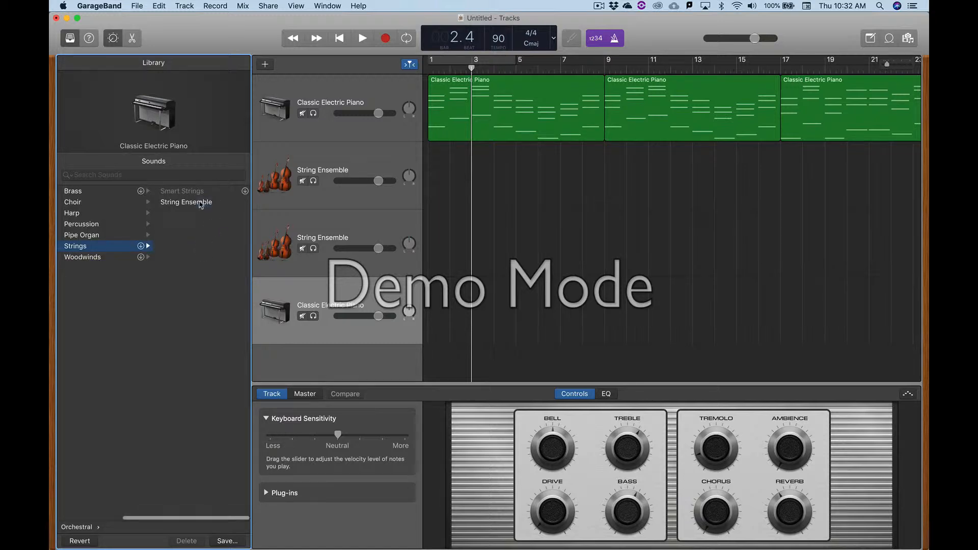
{"action": "left_click", "coordinate": [200, 202]}
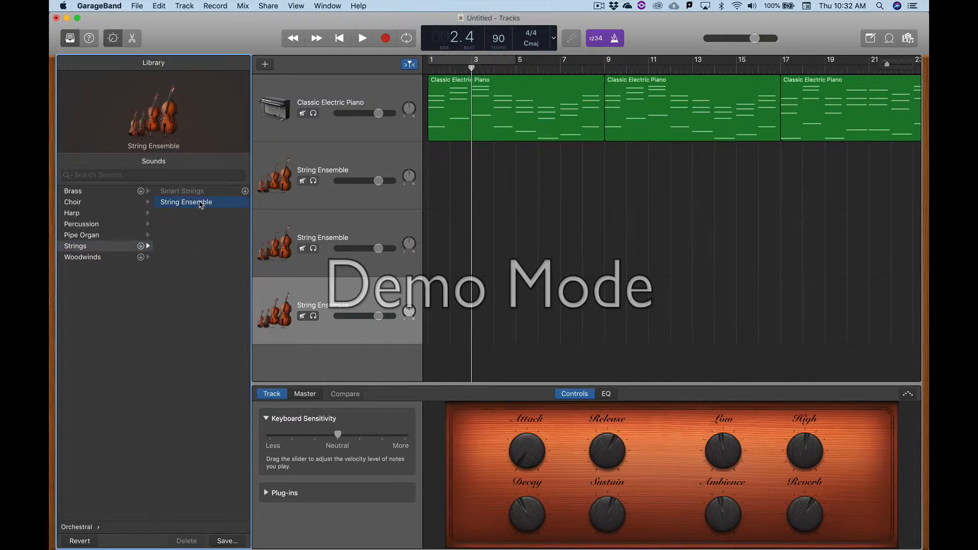
{"action": "scroll", "coordinate": [160, 300], "scroll_direction": "left", "scroll_amount": 5}
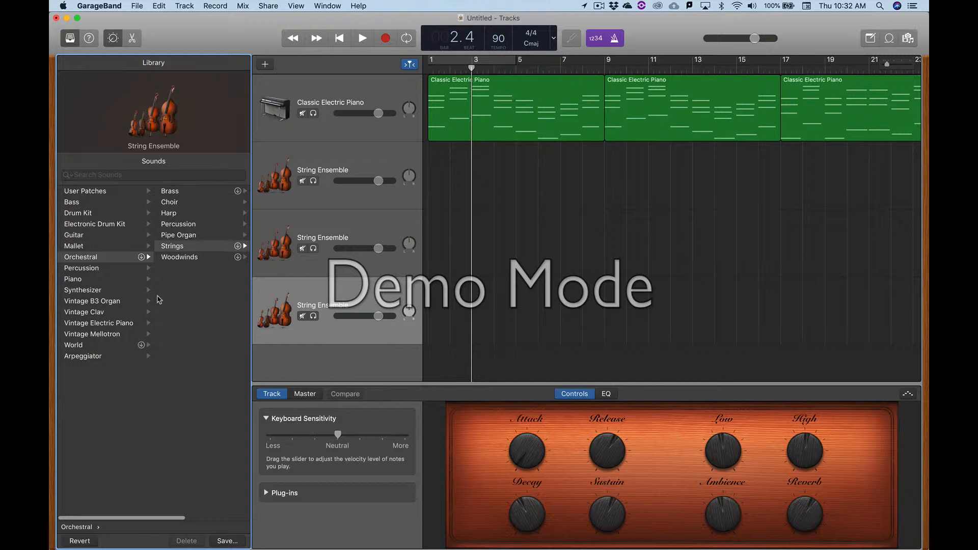
{"action": "scroll", "coordinate": [160, 300], "scroll_direction": "right", "scroll_amount": 5}
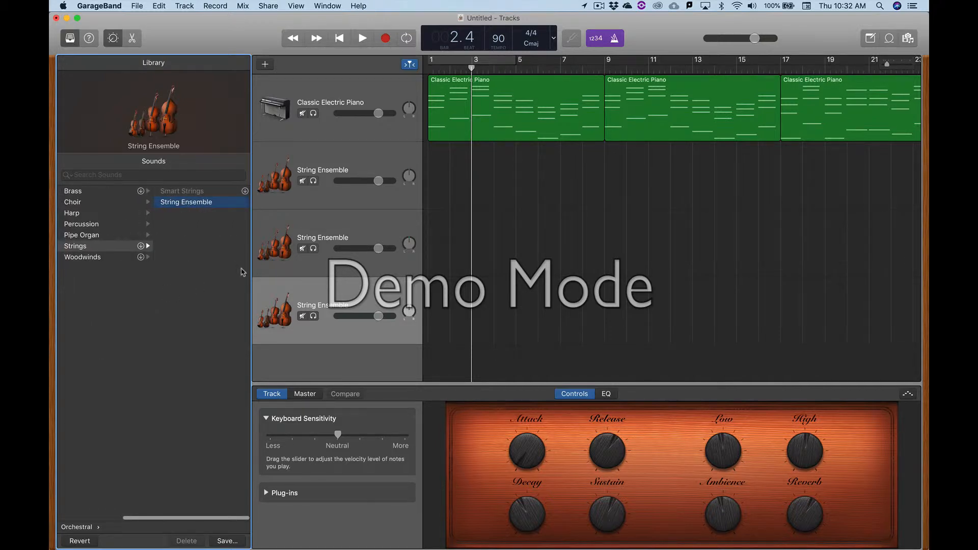
- Copy the piano region at bar 1 to the same position on each of the three string tracks
{"action": "left_click", "coordinate": [535, 84]}
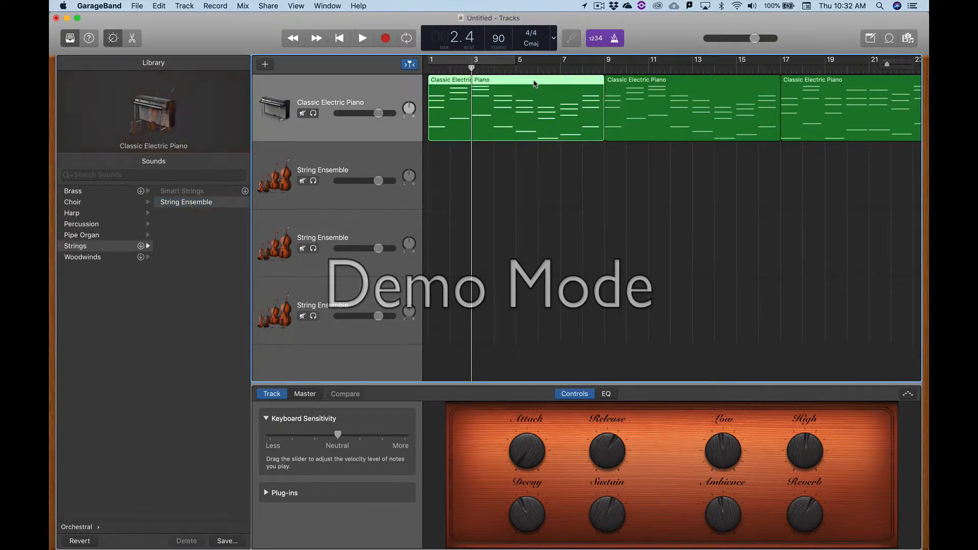
{"action": "left_click_drag", "start_coordinate": [535, 108], "coordinate": [532, 160]}
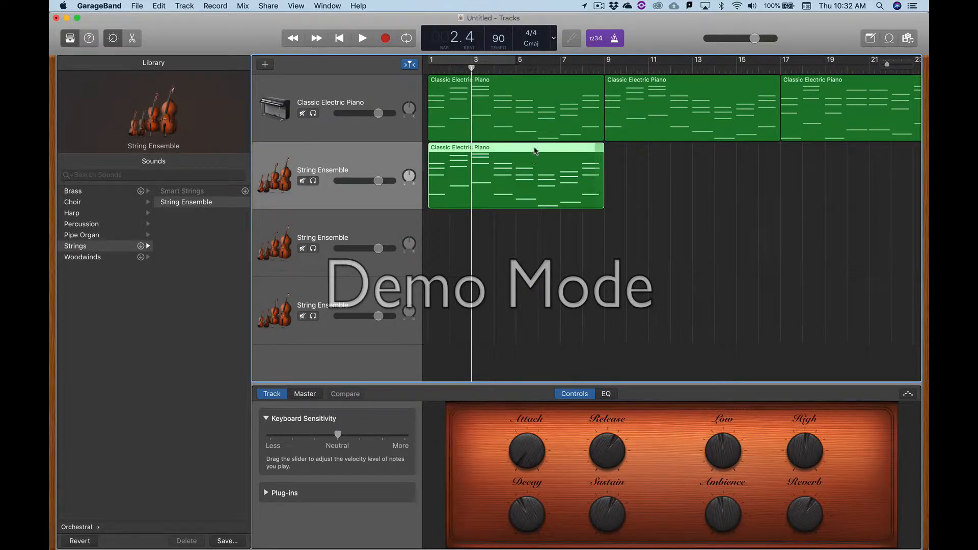
{"action": "left_click_drag", "start_coordinate": [535, 151], "coordinate": [514, 332]}
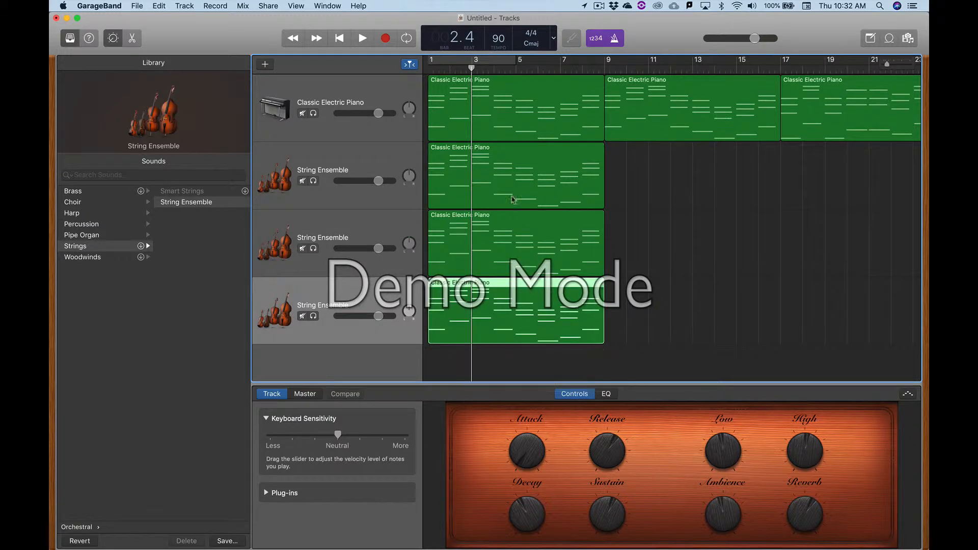
{"action": "left_click", "coordinate": [536, 152]}
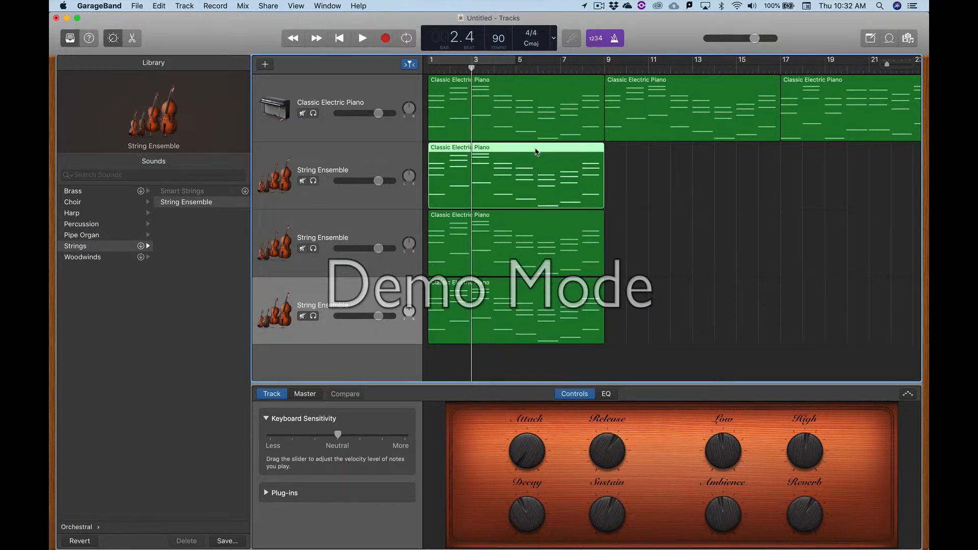
- Show the notes of the first string track's region and rename that track String Ensemble 1
{"action": "double_click", "coordinate": [521, 177]}
{"action": "double_click", "coordinate": [324, 132]}
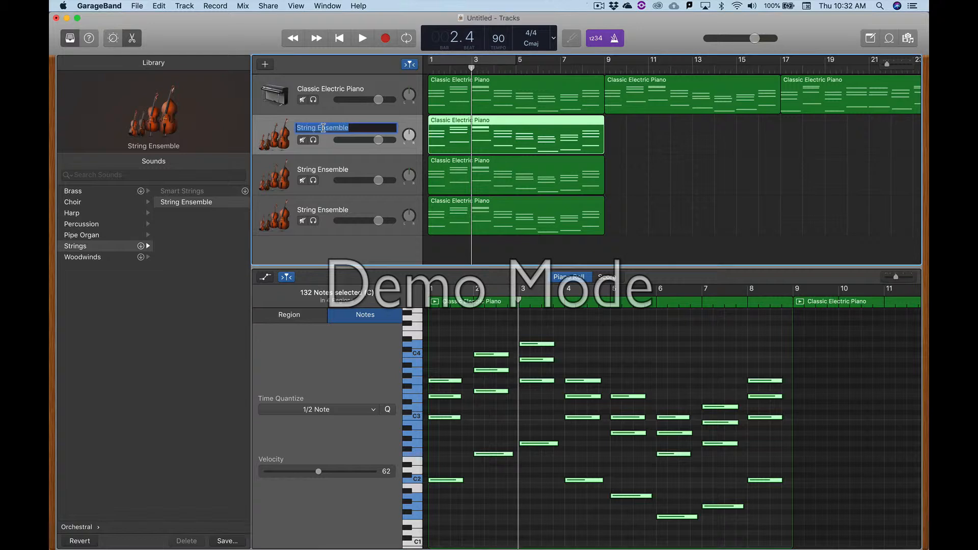
{"action": "type", "text": "1"}
{"action": "key", "text": "Return"}
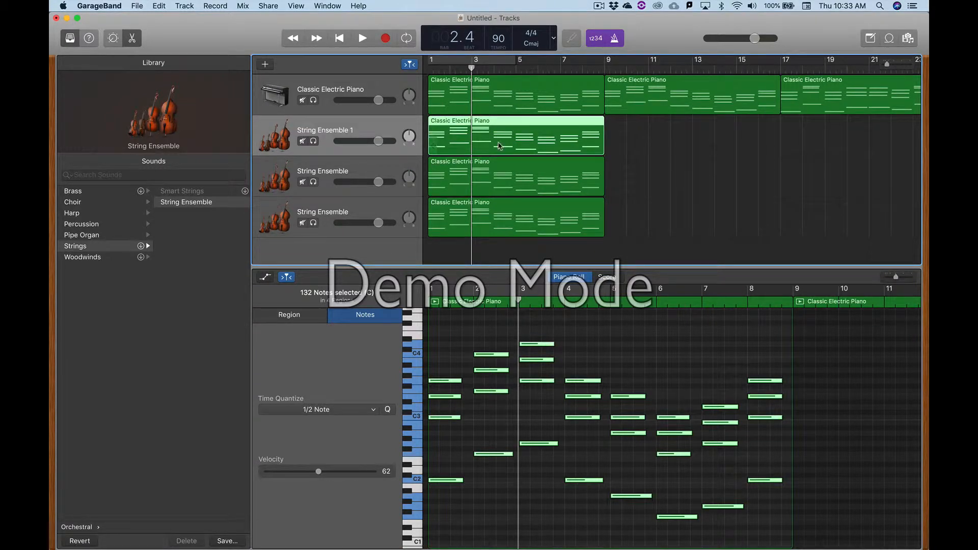
- Delete the copied piano regions from all three string tracks
{"action": "left_click", "coordinate": [605, 397]}
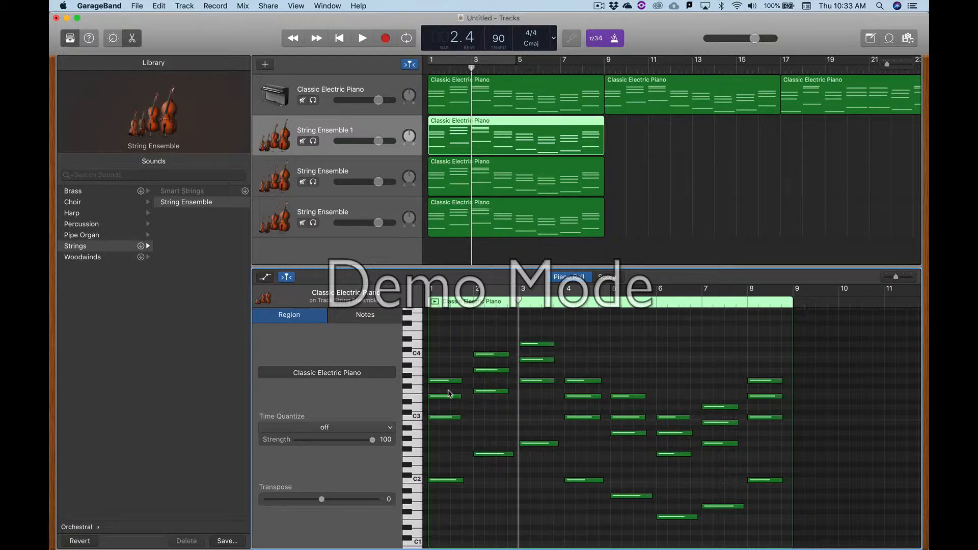
{"action": "left_click_drag", "start_coordinate": [634, 218], "coordinate": [536, 130]}
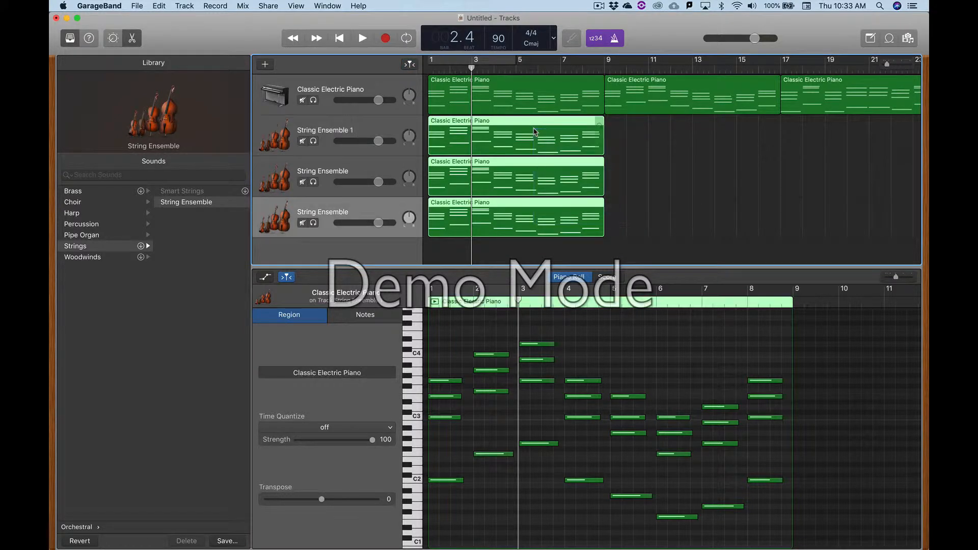
{"action": "key", "text": "Delete"}
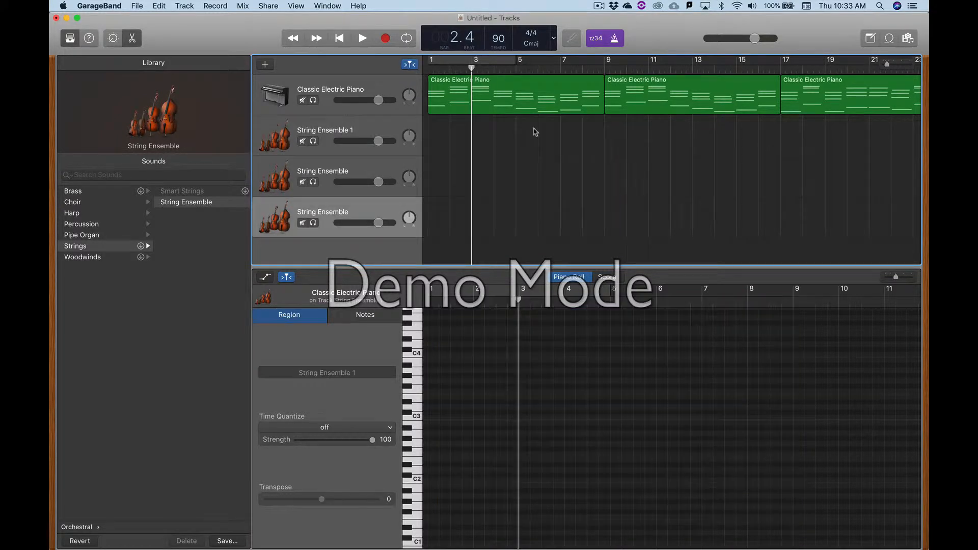
- In the first piano region, lower the highest note of the bar 2 chord by an octave to C3
{"action": "left_click", "coordinate": [545, 83]}
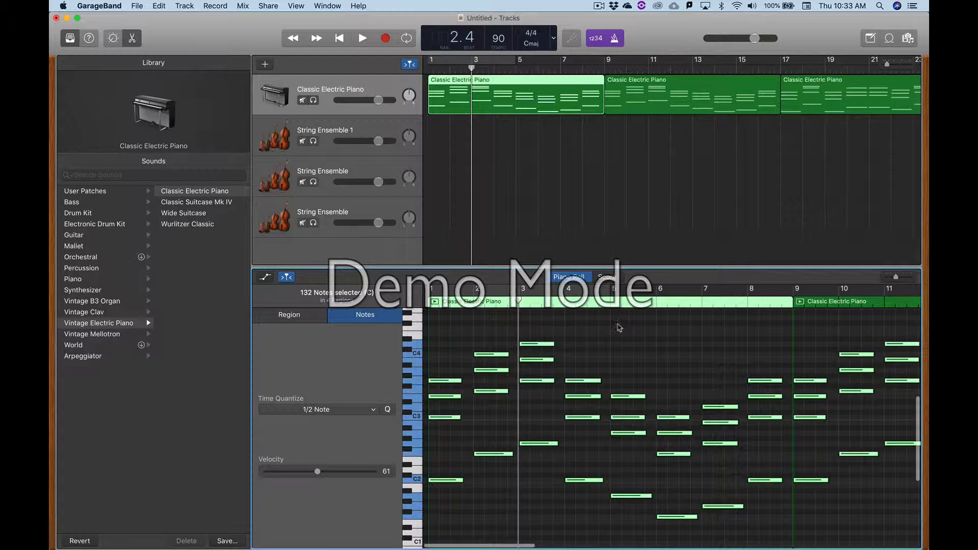
{"action": "left_click", "coordinate": [460, 367]}
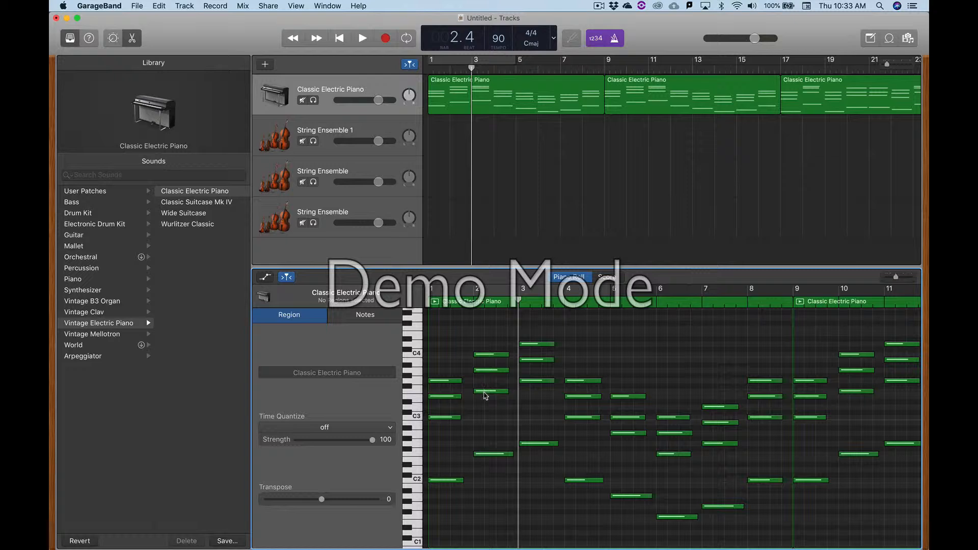
{"action": "left_click", "coordinate": [491, 356]}
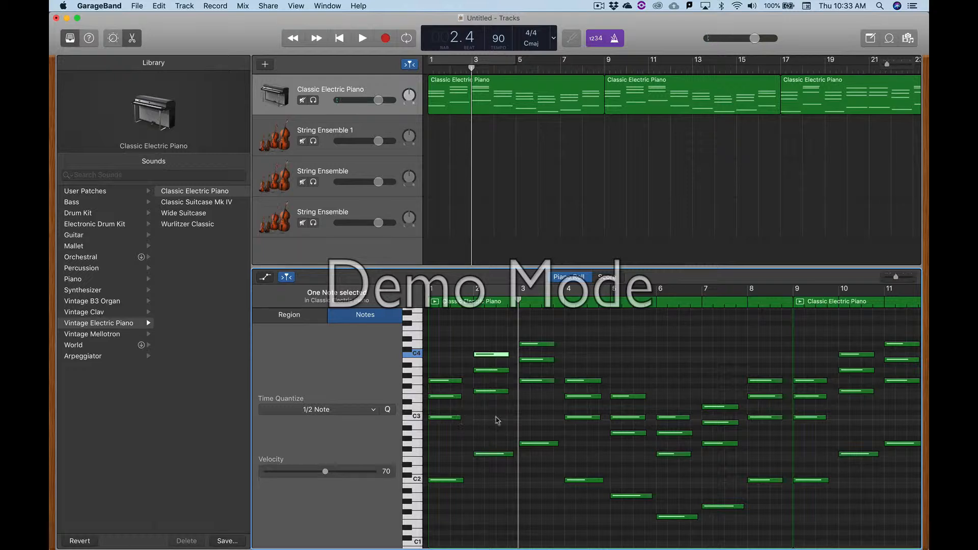
{"action": "key", "text": "Down"}
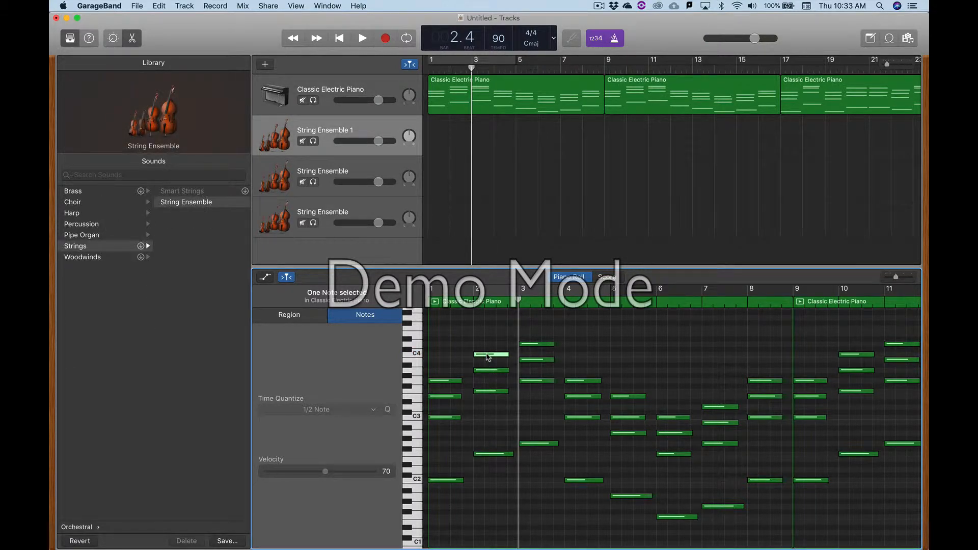
{"action": "left_click", "coordinate": [495, 416]}
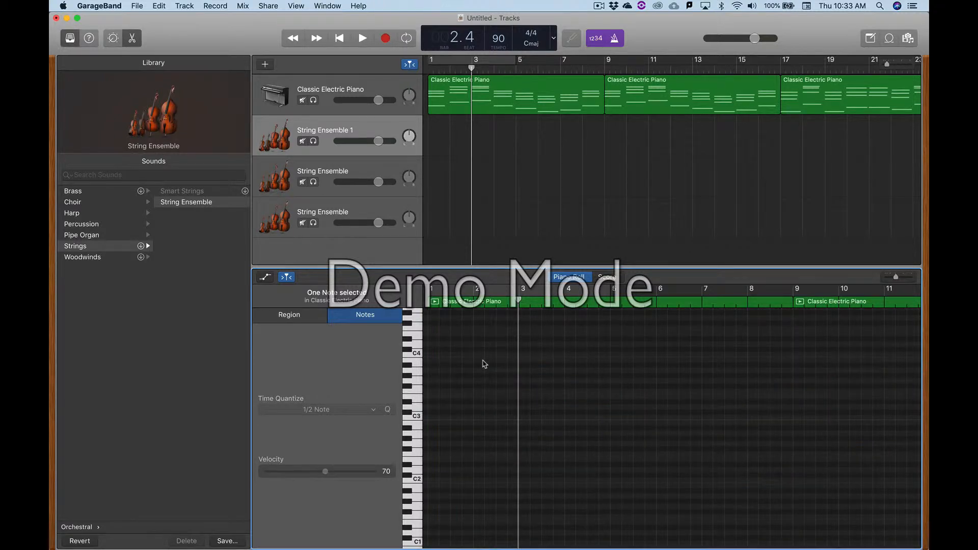
{"action": "scroll", "coordinate": [484, 364], "scroll_direction": "left", "scroll_amount": 2}
{"action": "left_click", "coordinate": [515, 82]}
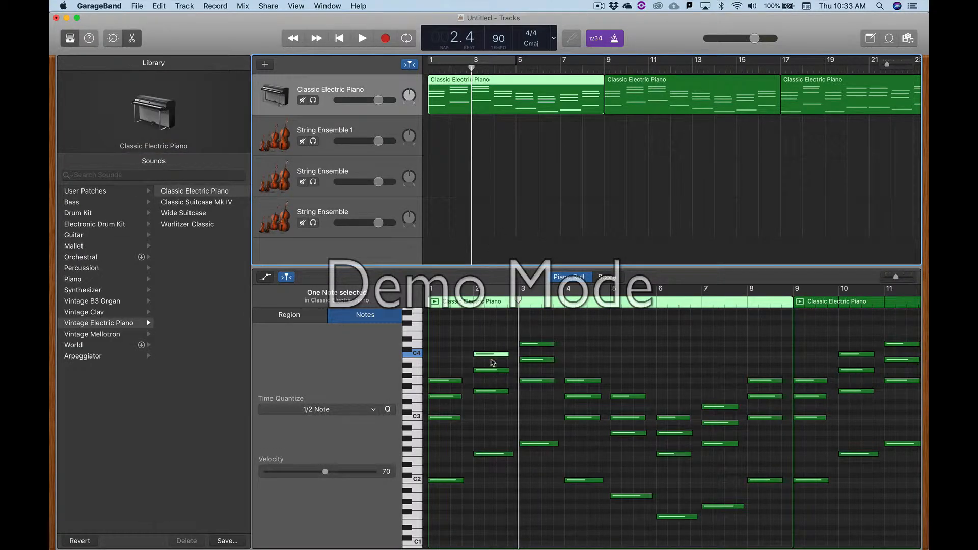
{"action": "left_click_drag", "start_coordinate": [484, 356], "coordinate": [485, 419]}
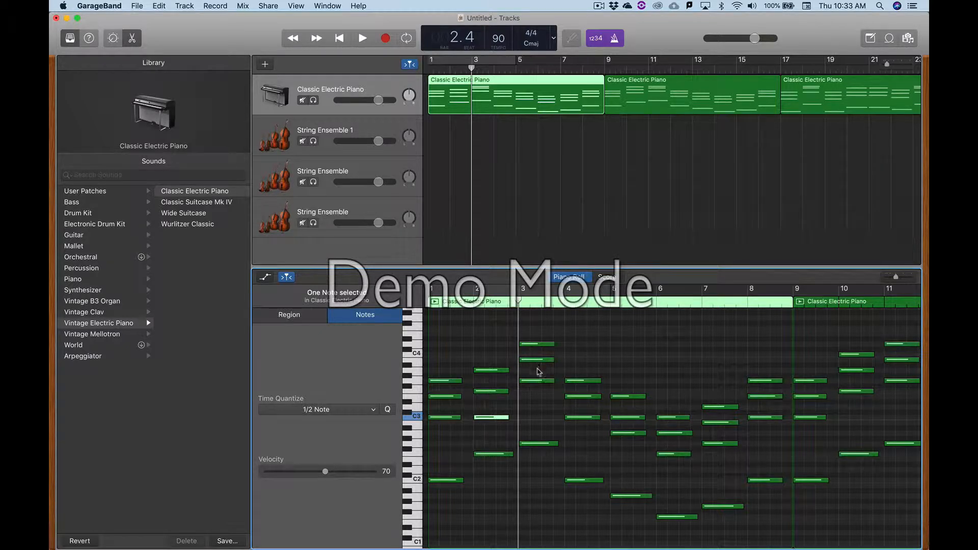
- Lower the two highest notes of the bar 3 chord by an octave, to D3 and B2
{"action": "left_click", "coordinate": [537, 348]}
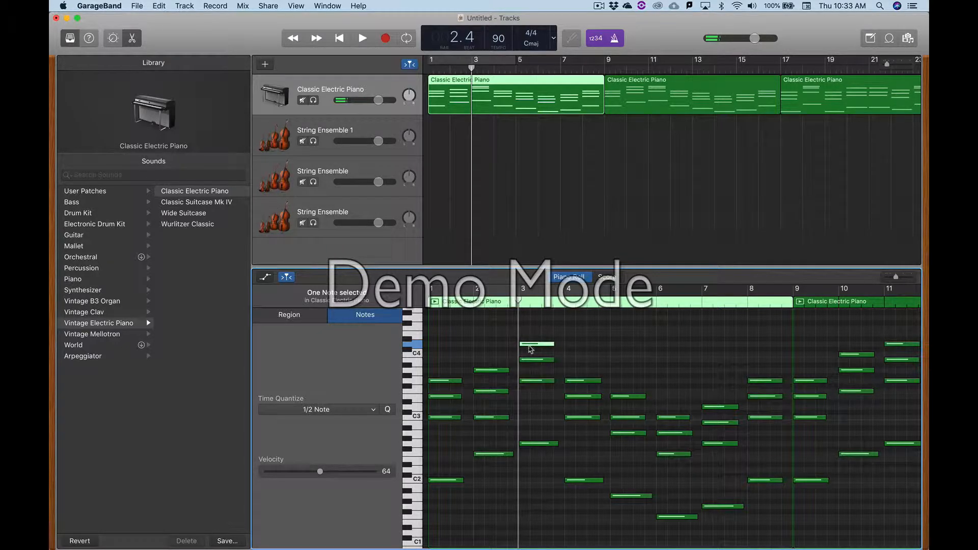
{"action": "left_click_drag", "start_coordinate": [530, 348], "coordinate": [531, 408]}
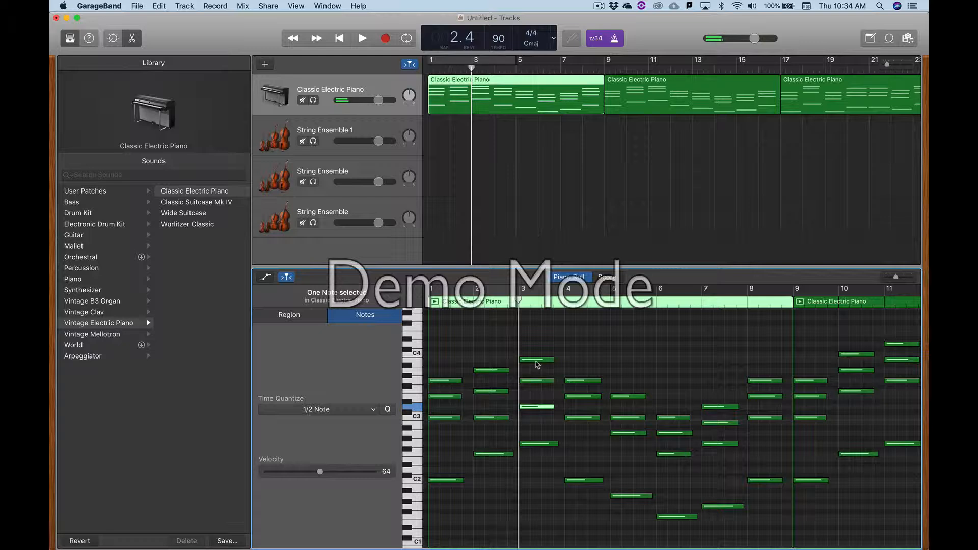
{"action": "mouse_move", "coordinate": [535, 364]}
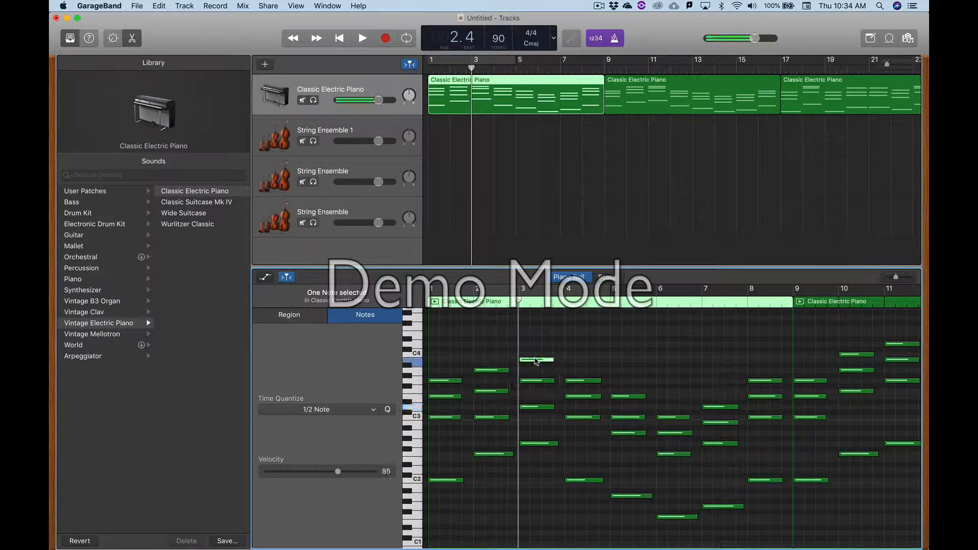
{"action": "left_click", "coordinate": [531, 381], "text": "super"}
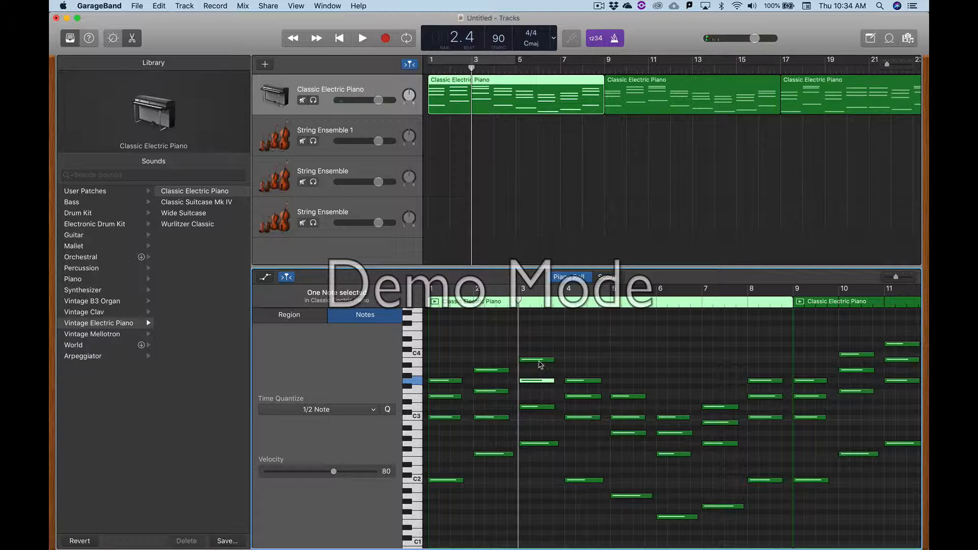
{"action": "left_click", "coordinate": [537, 361]}
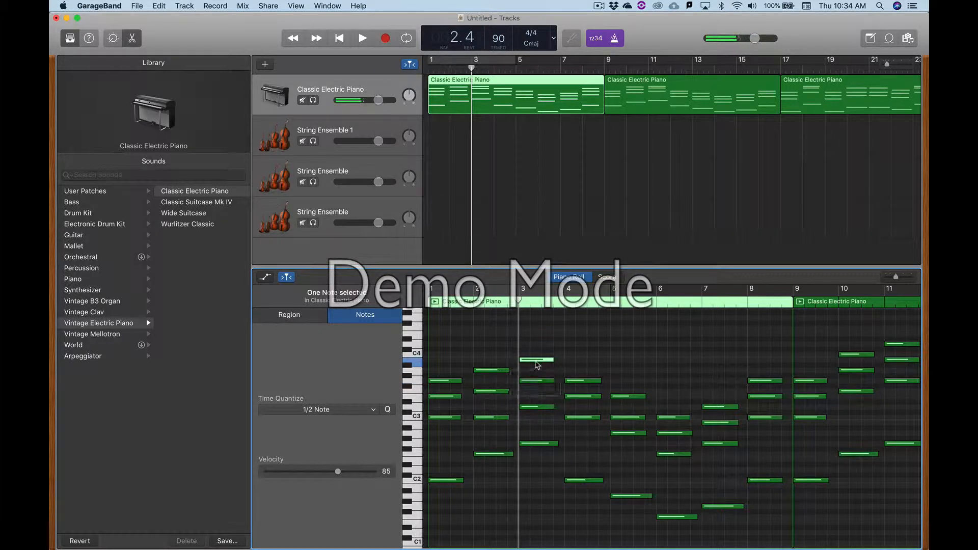
{"action": "left_click_drag", "start_coordinate": [538, 363], "coordinate": [534, 425]}
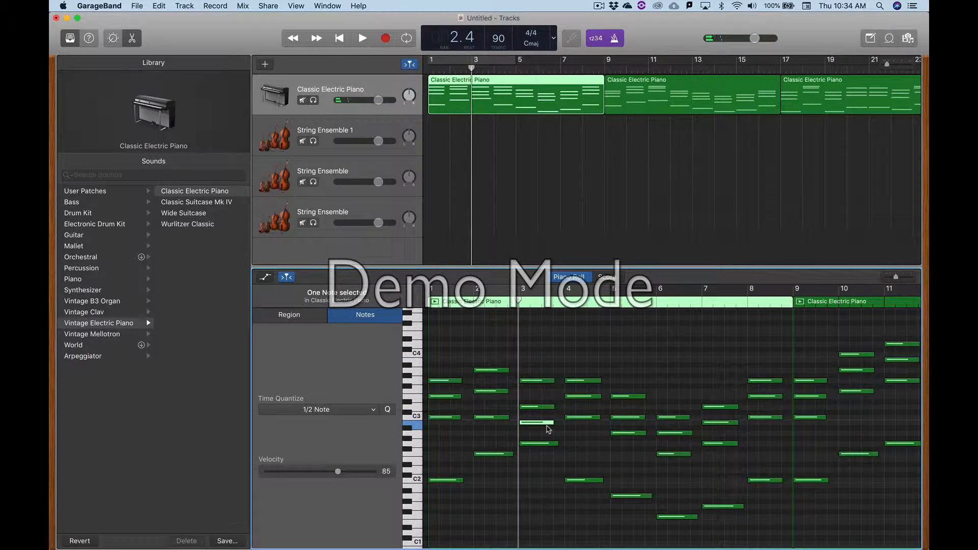
- Raise the A2 note of the bar 5 chord to G3, above the rest of the chord
{"action": "scroll", "coordinate": [548, 429], "scroll_direction": "right", "scroll_amount": 3}
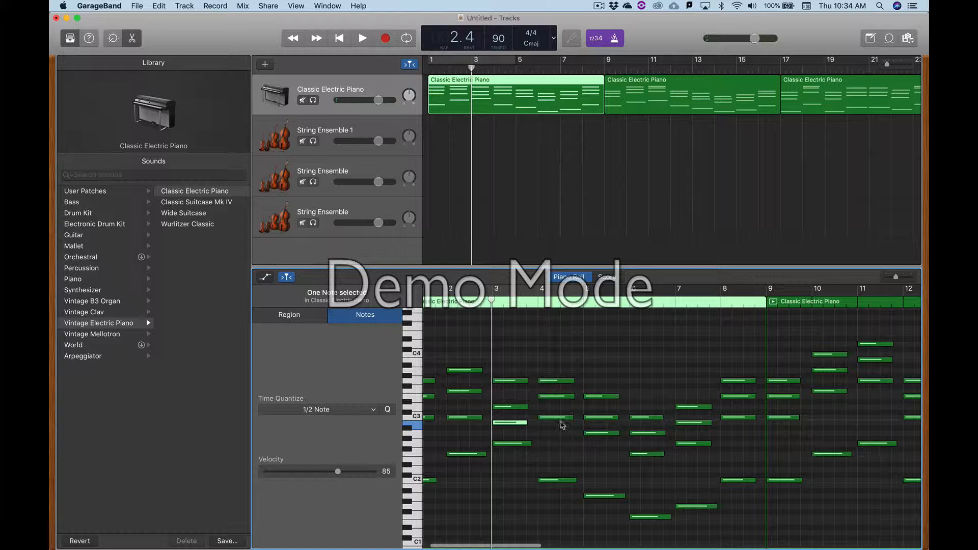
{"action": "left_click", "coordinate": [597, 434]}
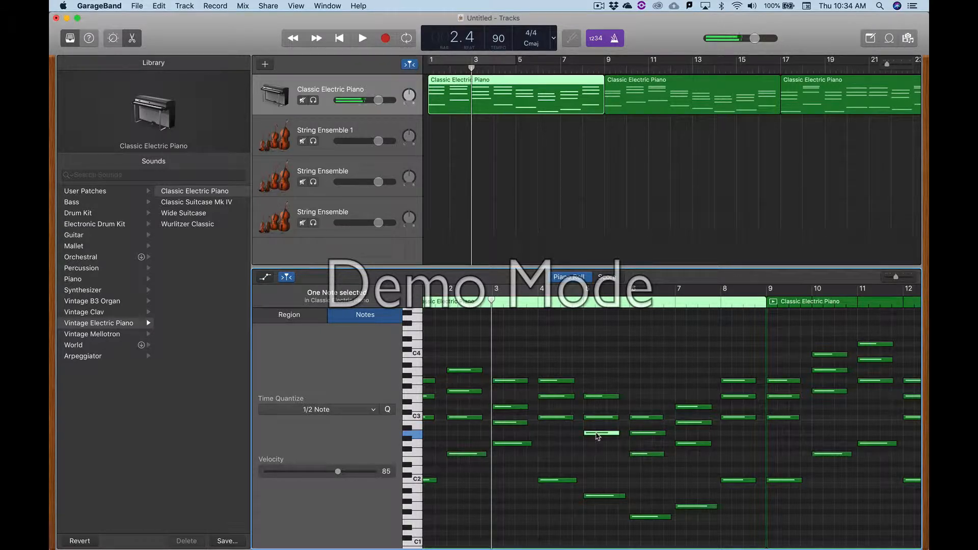
{"action": "left_click_drag", "start_coordinate": [597, 434], "coordinate": [600, 459]}
- Revoice the bar 6 chord by raising its upper three notes together and bringing the highest one back down to C3
{"action": "scroll", "coordinate": [629, 430], "scroll_direction": "right", "scroll_amount": 3}
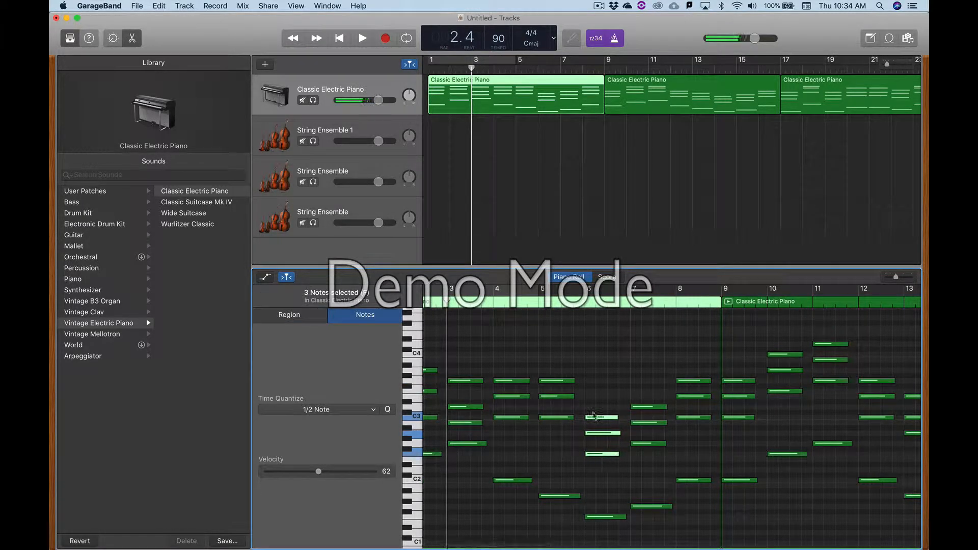
{"action": "mouse_move", "coordinate": [593, 420]}
{"action": "left_mouse_down"}
{"action": "mouse_move", "coordinate": [591, 362]}
{"action": "mouse_move", "coordinate": [602, 420]}
{"action": "left_mouse_up"}
{"action": "left_click", "coordinate": [603, 355]}
{"action": "scroll", "coordinate": [601, 415], "scroll_direction": "right", "scroll_amount": 3}
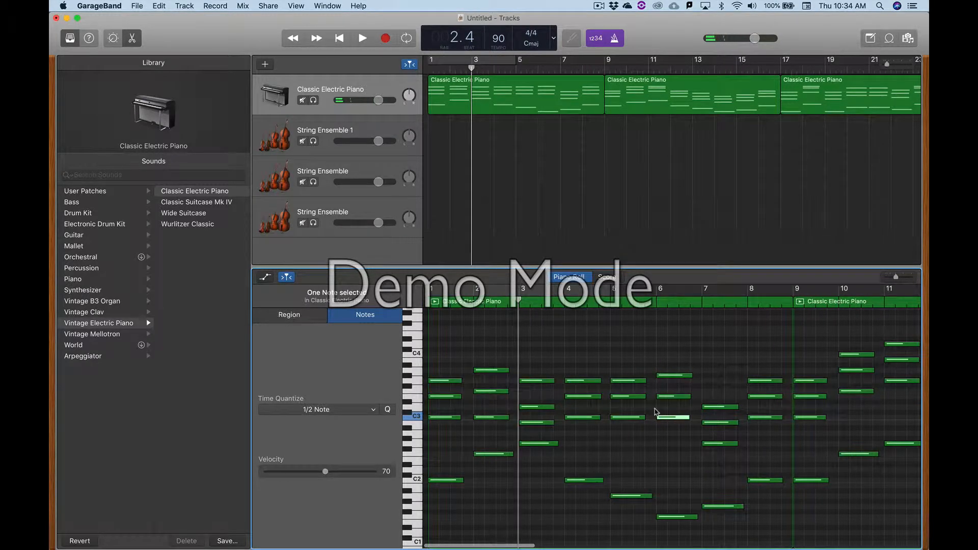
- Raise the G2 note of the bar 7 chord by an octave to G3
{"action": "scroll", "coordinate": [656, 411], "scroll_direction": "right", "scroll_amount": 2}
{"action": "left_click_drag", "start_coordinate": [599, 447], "coordinate": [596, 385]}
{"action": "scroll", "coordinate": [600, 416], "scroll_direction": "left", "scroll_amount": 10}
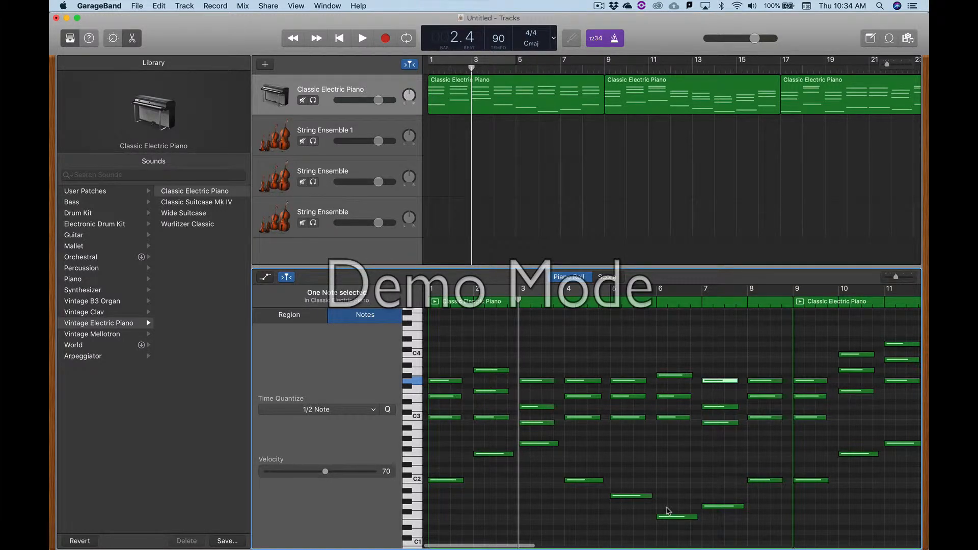
{"action": "scroll", "coordinate": [669, 511], "scroll_direction": "down", "scroll_amount": 2}
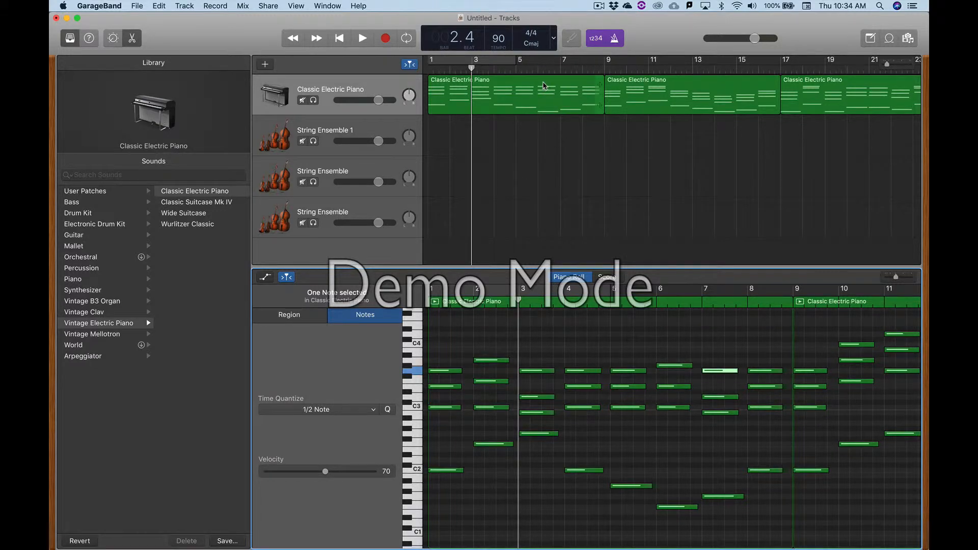
- Replace the piano regions at bars 9 and 25 with copies of the revoiced first region
{"action": "left_click", "coordinate": [544, 86]}
{"action": "scroll", "coordinate": [598, 188], "scroll_direction": "down", "scroll_amount": 5}
{"action": "scroll", "coordinate": [598, 187], "scroll_direction": "up", "scroll_amount": 2}
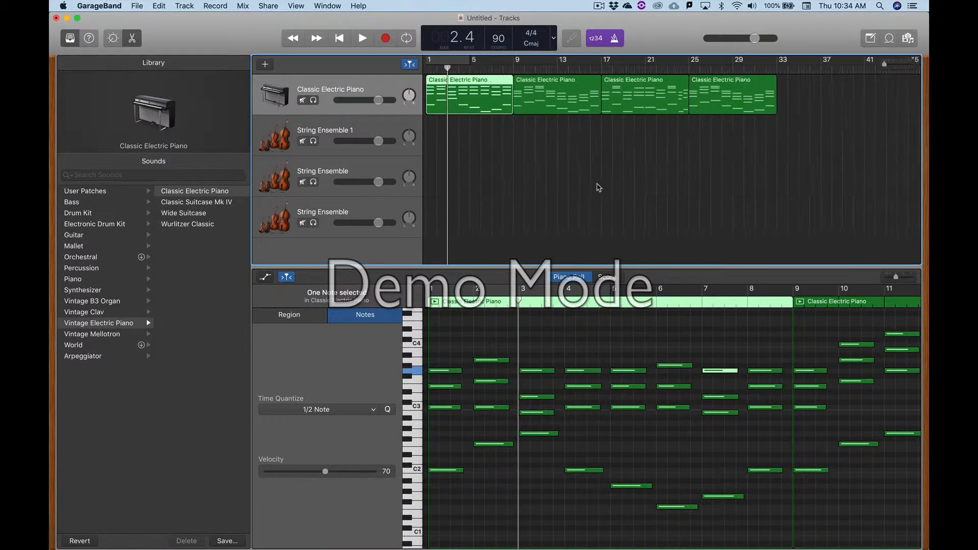
{"action": "scroll", "coordinate": [598, 188], "scroll_direction": "up", "scroll_amount": 2}
{"action": "left_click", "coordinate": [607, 85]}
{"action": "key", "text": "Delete"}
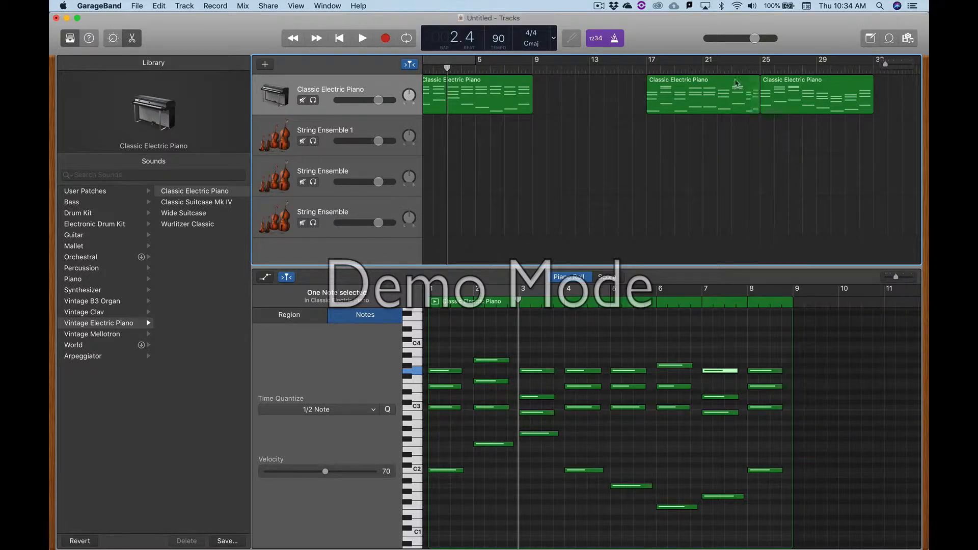
{"action": "left_click", "coordinate": [790, 86]}
{"action": "key", "text": "Delete"}
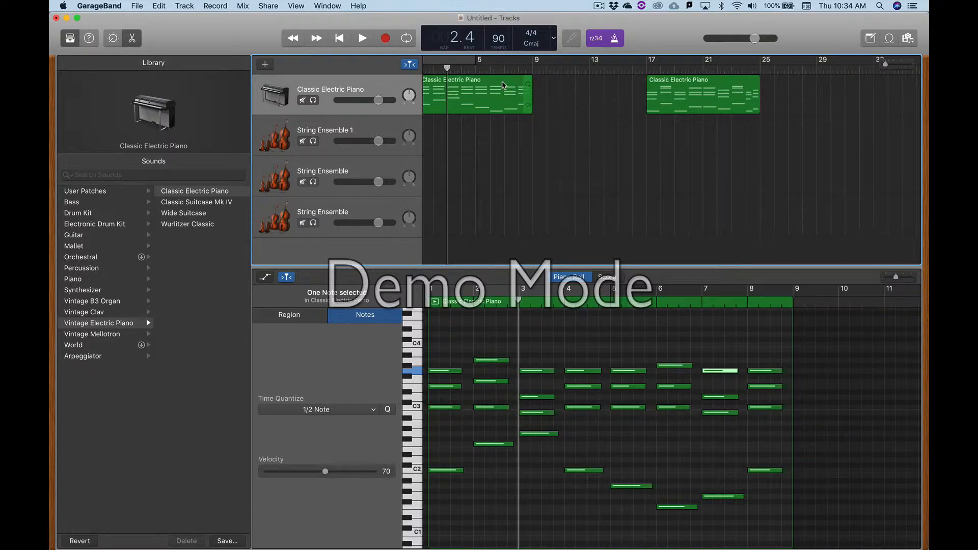
{"action": "left_click_drag", "start_coordinate": [503, 85], "coordinate": [826, 77]}
{"action": "scroll", "coordinate": [524, 144], "scroll_direction": "left", "scroll_amount": 1}
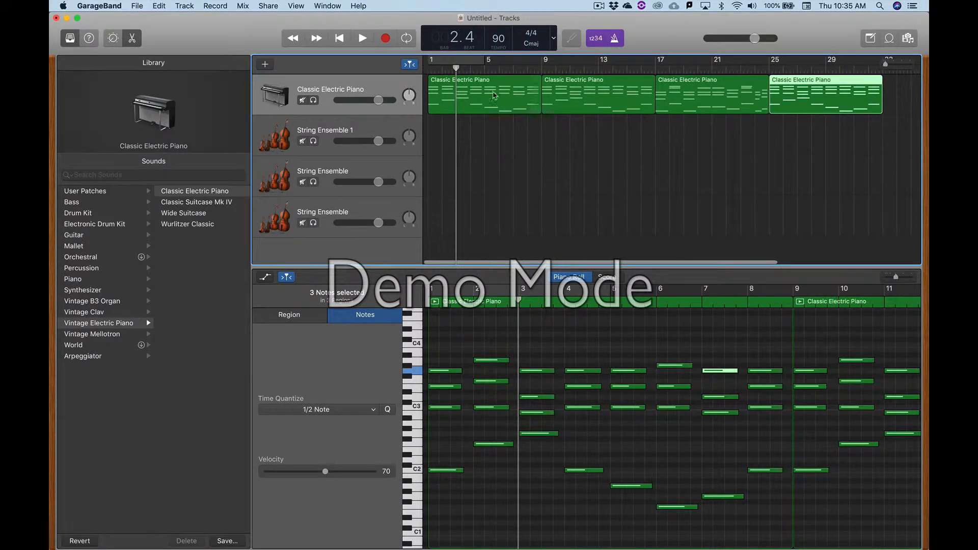
- Copy the first piano region onto the String Ensemble 1 track and delete all but the top note of each chord
{"action": "left_click", "coordinate": [493, 82]}
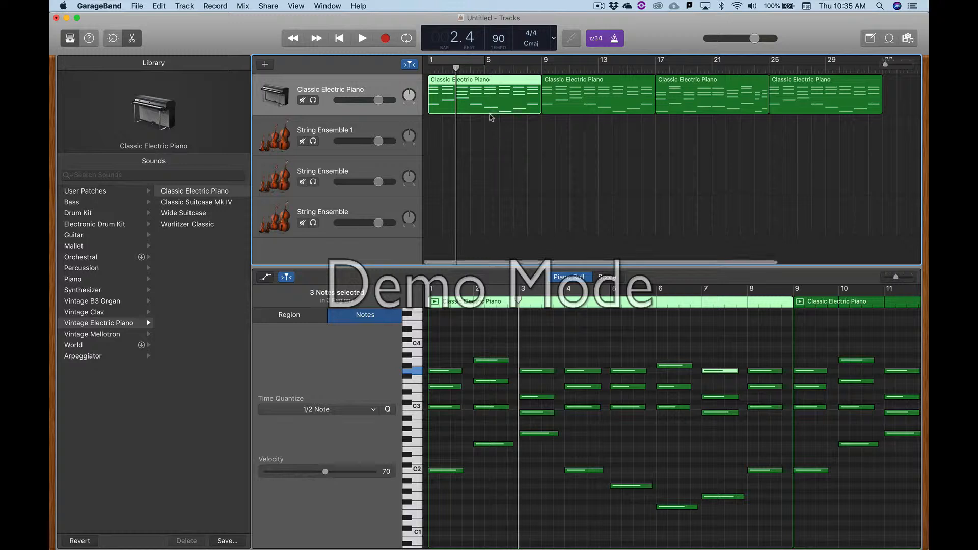
{"action": "left_click_drag", "start_coordinate": [499, 83], "coordinate": [502, 127]}
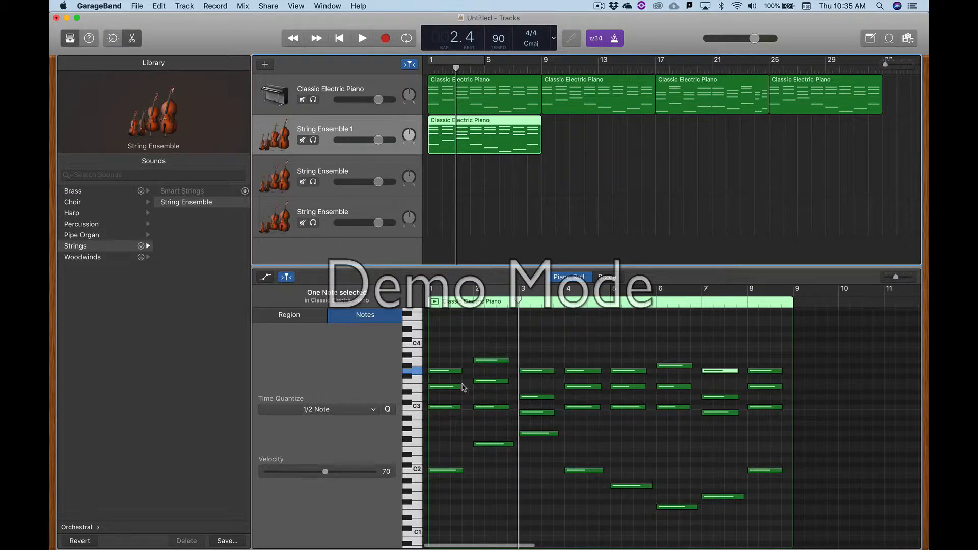
{"action": "left_click_drag", "start_coordinate": [451, 383], "coordinate": [490, 498]}
{"action": "key", "text": "Delete"}
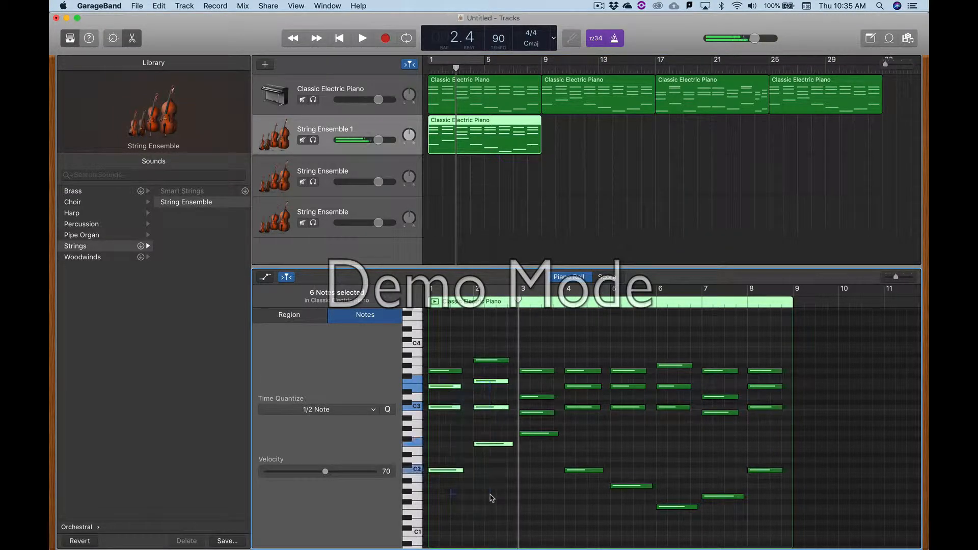
{"action": "left_click_drag", "start_coordinate": [533, 384], "coordinate": [773, 518]}
{"action": "key", "text": "Delete"}
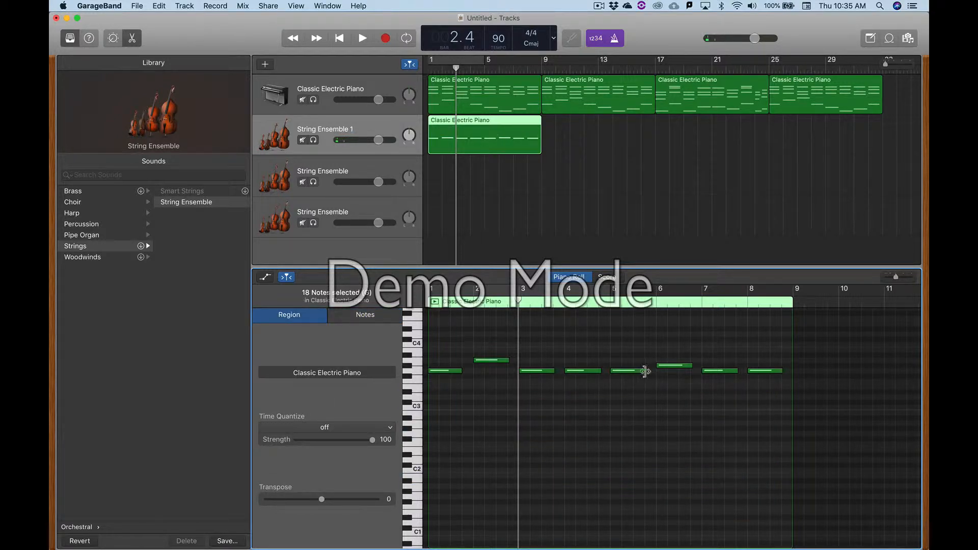
- Delete the String Ensemble 1 notes in bars 4 and 5 and extend the bar 3 note to bar 6
{"action": "left_click", "coordinate": [540, 373]}
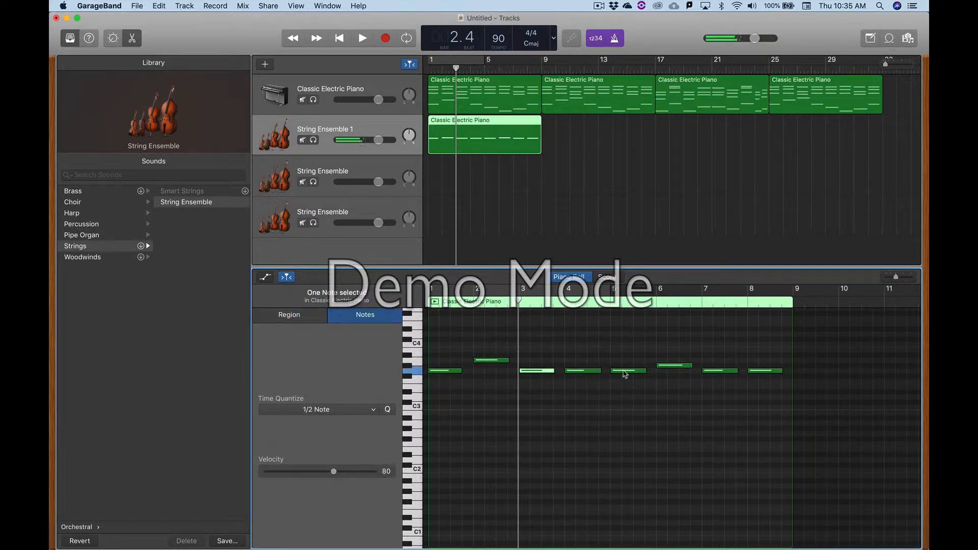
{"action": "left_click_drag", "start_coordinate": [588, 350], "coordinate": [619, 382]}
{"action": "key", "text": "Delete"}
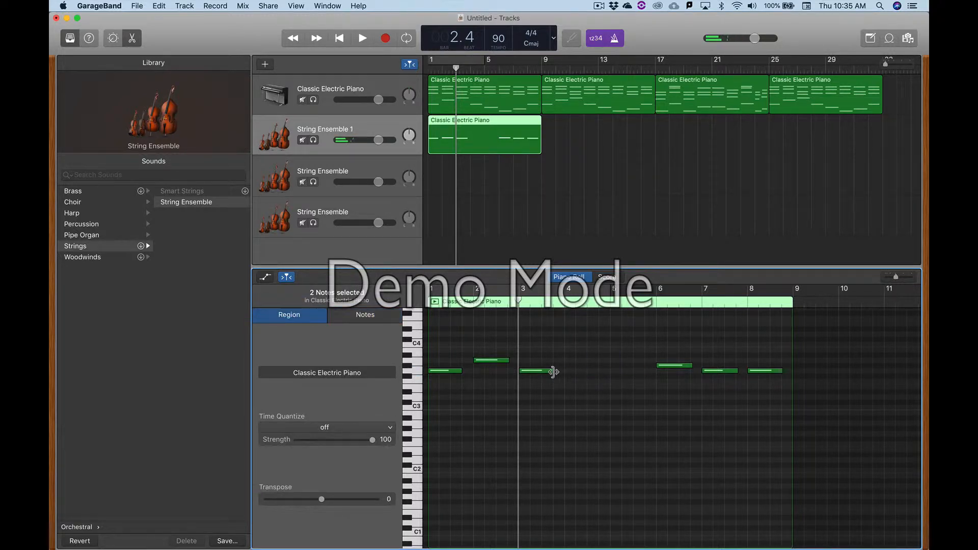
{"action": "left_click_drag", "start_coordinate": [554, 372], "coordinate": [657, 372]}
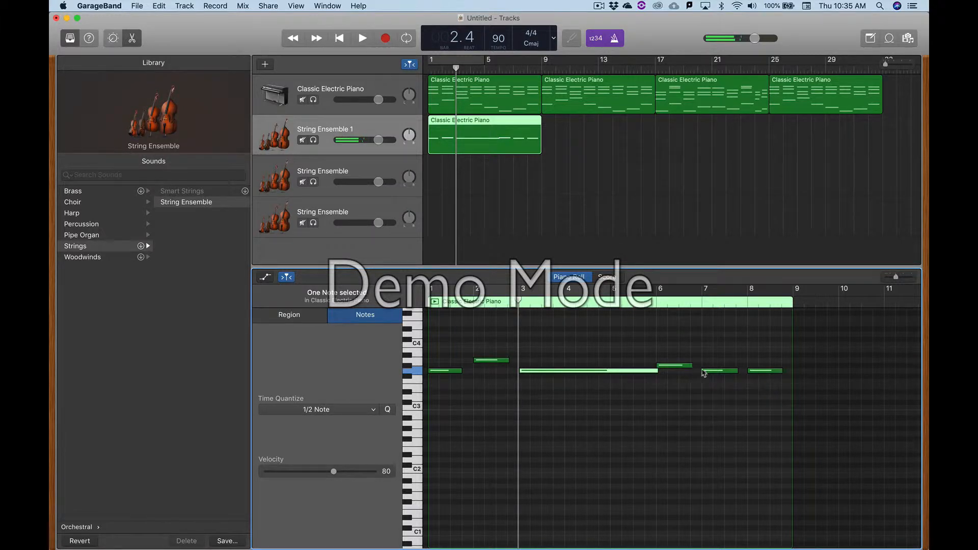
- Delete the bar 8 note, hold the bar 7 note to bar 9, and lengthen the notes in bars 6, 1 and 2 to close the gaps
{"action": "left_click", "coordinate": [757, 372]}
{"action": "key", "text": "Delete"}
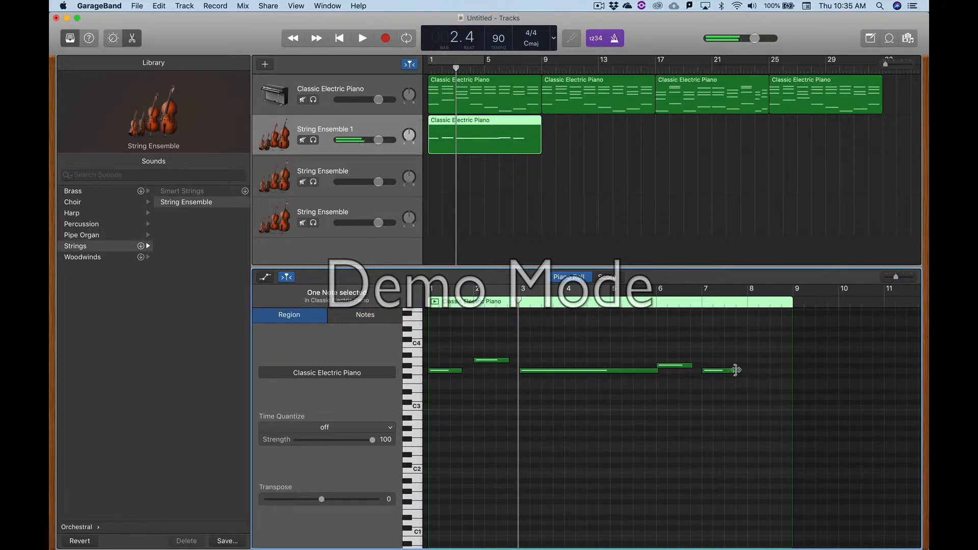
{"action": "left_click_drag", "start_coordinate": [736, 370], "coordinate": [792, 375]}
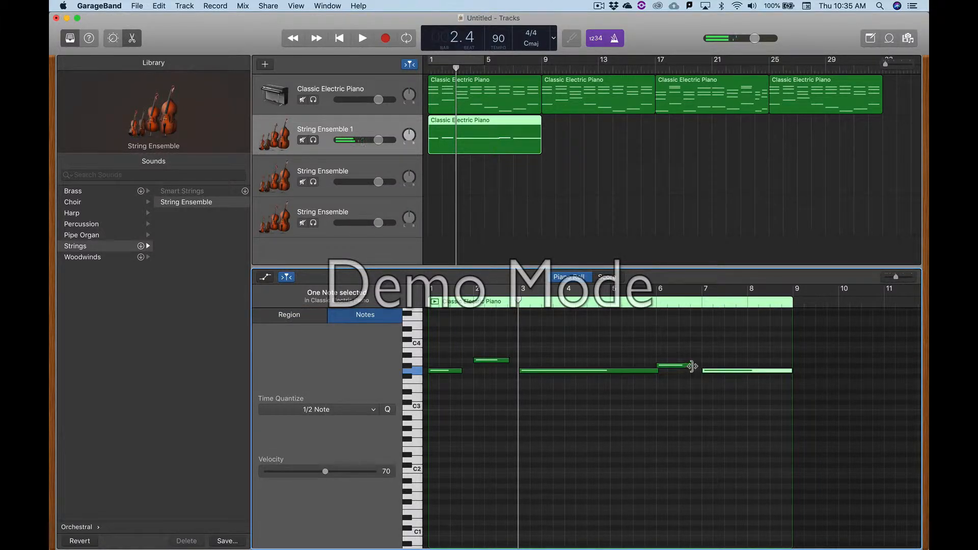
{"action": "left_click_drag", "start_coordinate": [693, 366], "coordinate": [706, 366]}
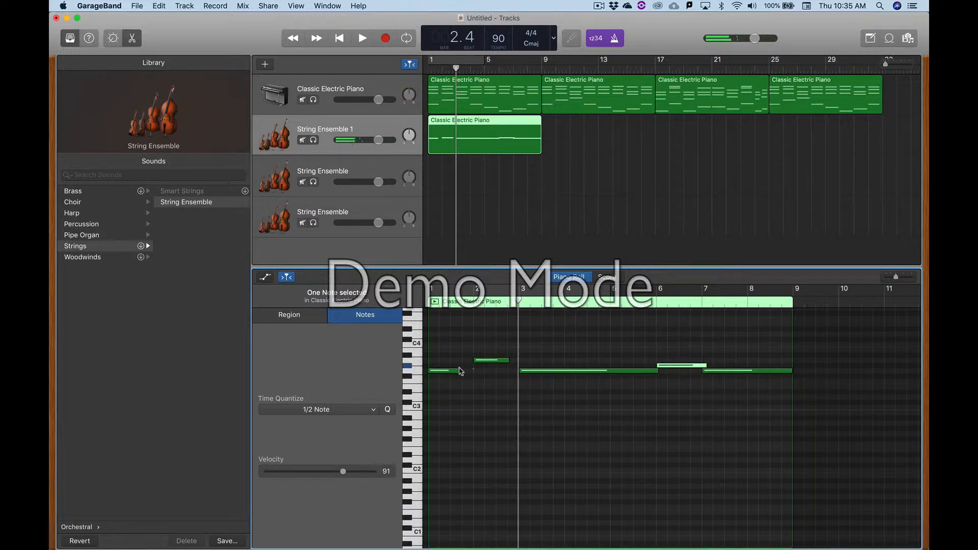
{"action": "left_click_drag", "start_coordinate": [459, 371], "coordinate": [523, 361]}
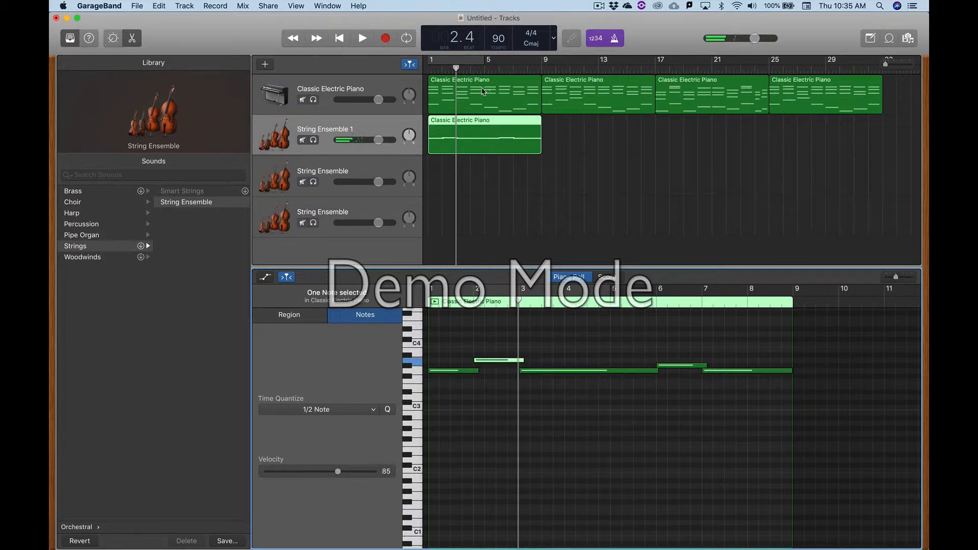
- Rename the two unnumbered string tracks String Ensemble 2 and String Ensemble 3
{"action": "double_click", "coordinate": [326, 171]}
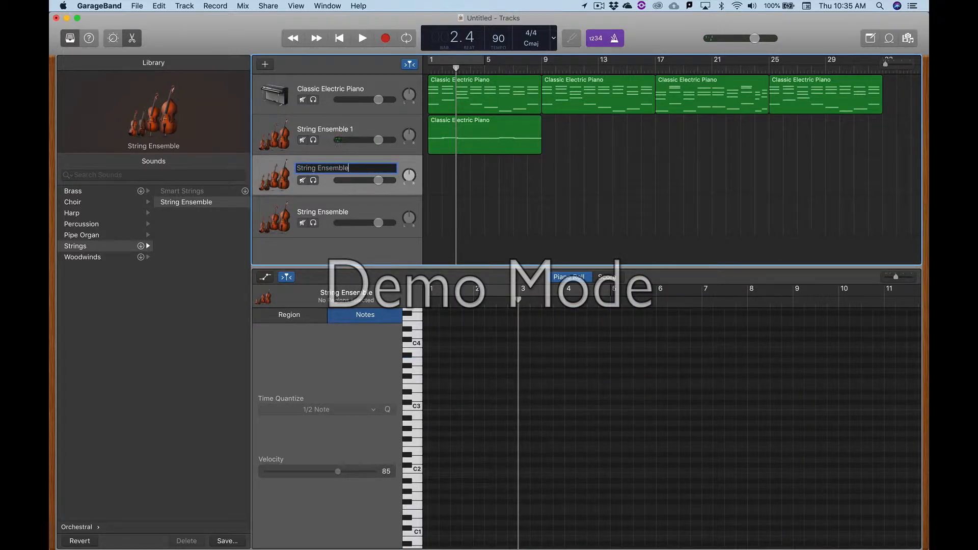
{"action": "type", "text": "2"}
{"action": "key", "text": "Return"}
{"action": "double_click", "coordinate": [336, 212]}
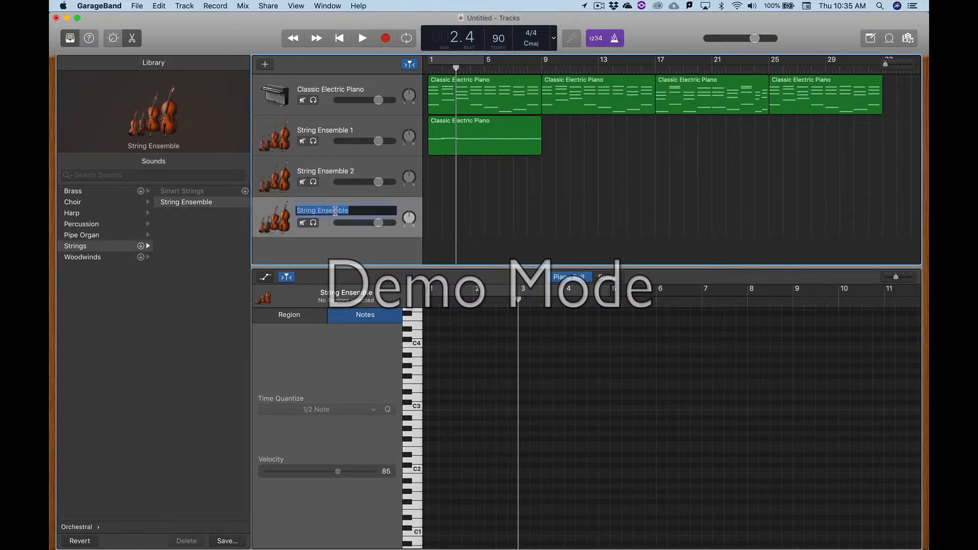
{"action": "key", "text": "Return"}
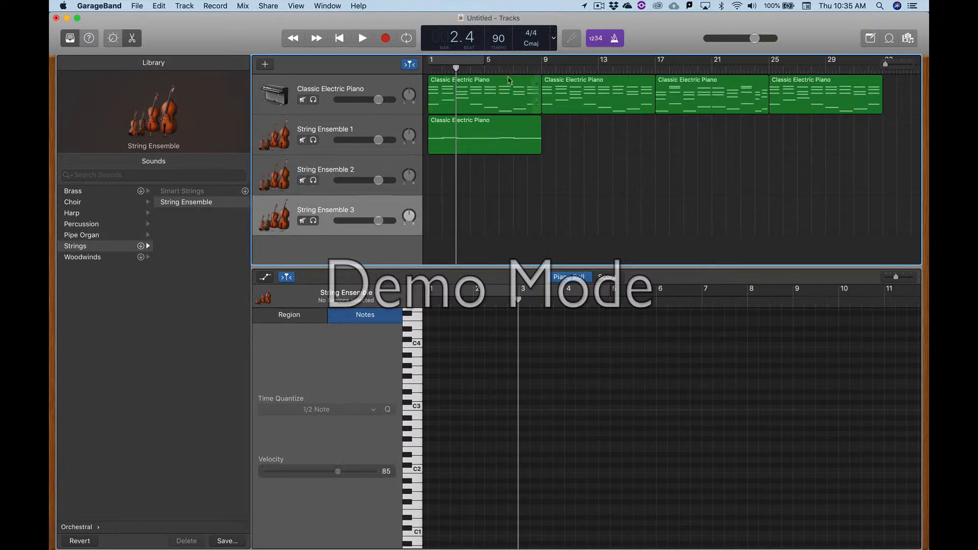
- Copy the first piano region onto the String Ensemble 2 track and keep only the second-highest note of each chord
{"action": "left_click", "coordinate": [536, 105]}
{"action": "left_click_drag", "start_coordinate": [503, 101], "coordinate": [503, 168]}
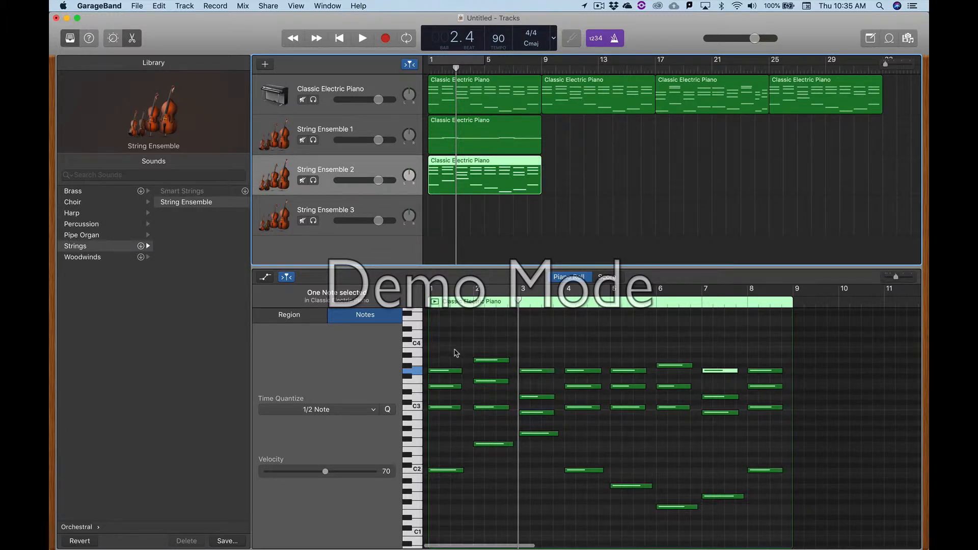
{"action": "left_click_drag", "start_coordinate": [451, 349], "coordinate": [488, 373]}
{"action": "left_click_drag", "start_coordinate": [531, 344], "coordinate": [760, 378]}
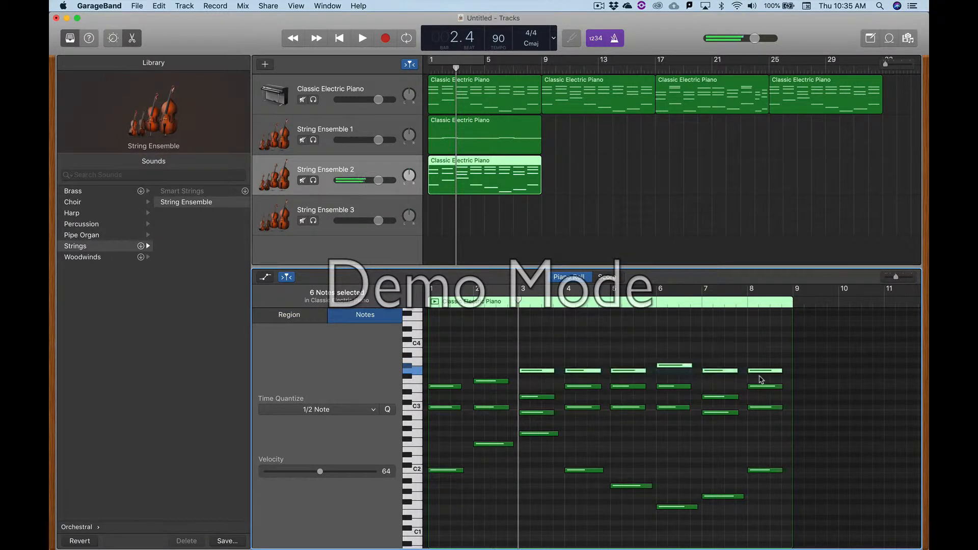
{"action": "key", "text": "Delete"}
{"action": "left_click_drag", "start_coordinate": [441, 438], "coordinate": [815, 516]}
{"action": "key", "text": "Delete"}
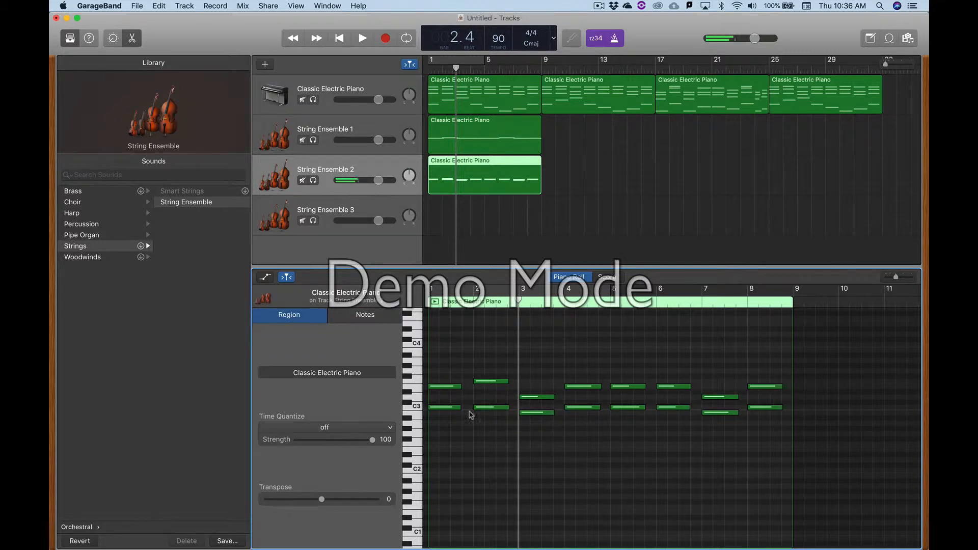
{"action": "left_click_drag", "start_coordinate": [450, 402], "coordinate": [775, 431]}
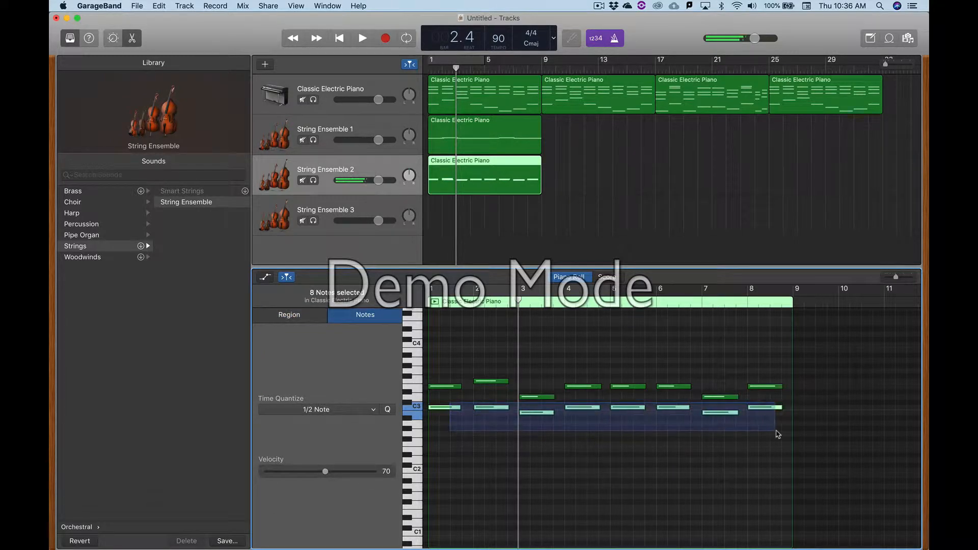
{"action": "key", "text": "Delete"}
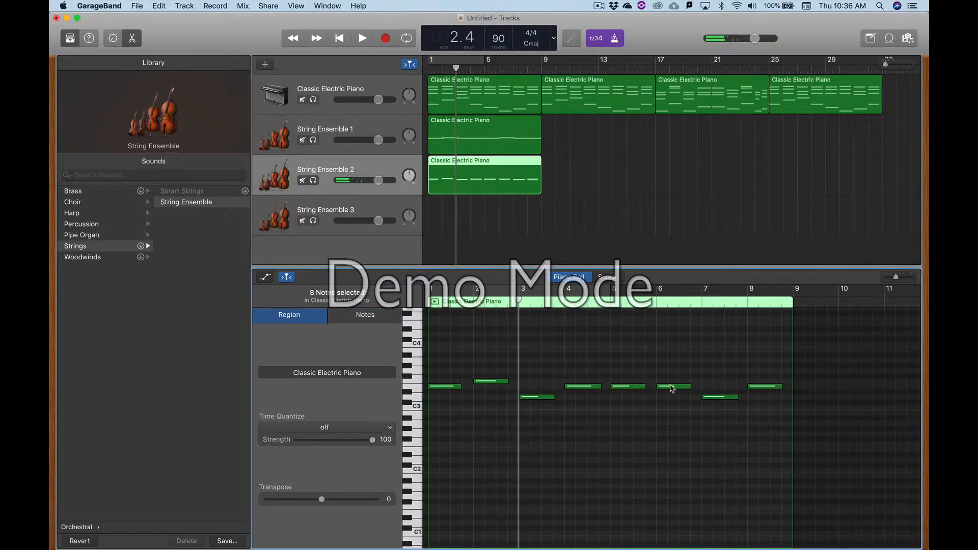
- Merge the repeated String Ensemble 2 notes of bars 4 to 6 into one held note and lengthen the remaining notes to connect the line
{"action": "left_click_drag", "start_coordinate": [621, 371], "coordinate": [663, 401]}
{"action": "key", "text": "Delete"}
{"action": "left_click_drag", "start_coordinate": [599, 386], "coordinate": [704, 389]}
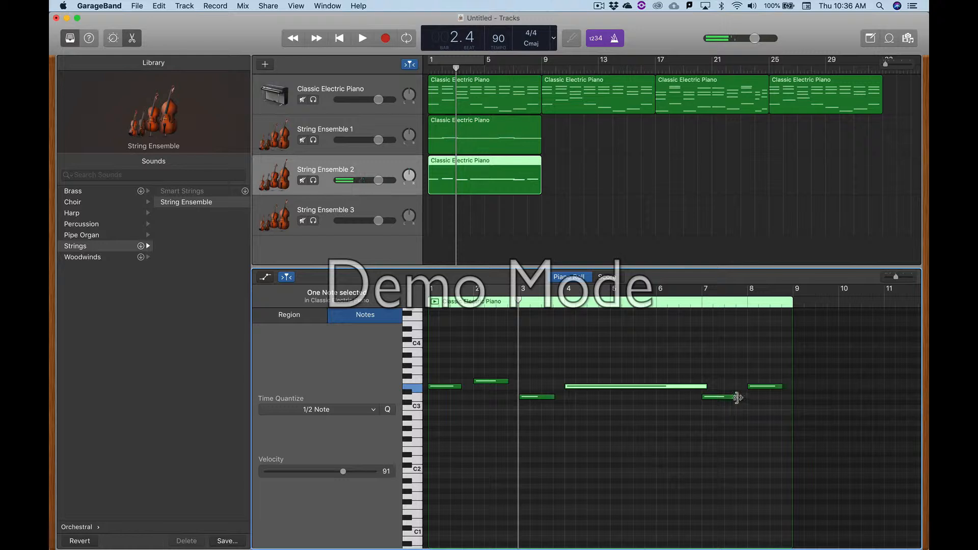
{"action": "left_click_drag", "start_coordinate": [738, 398], "coordinate": [792, 386]}
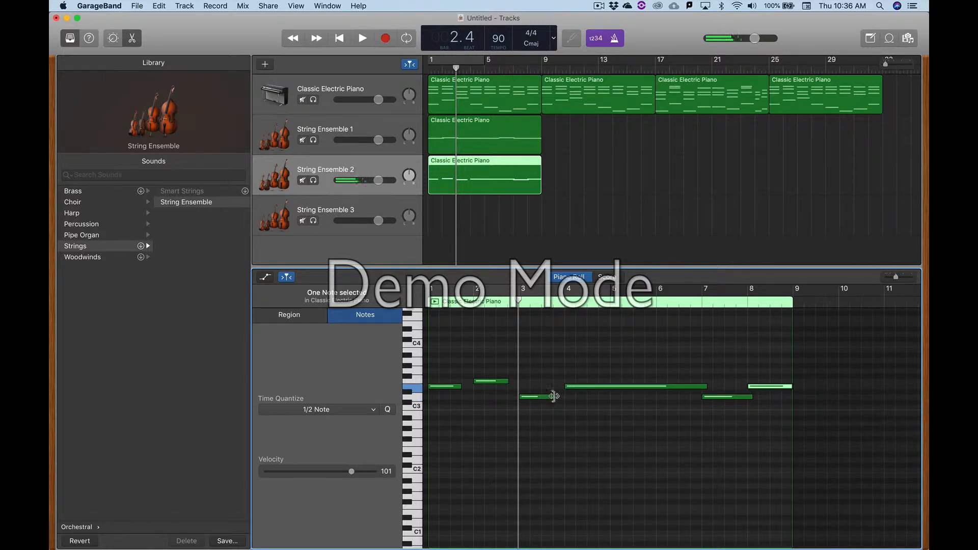
{"action": "left_click_drag", "start_coordinate": [554, 396], "coordinate": [567, 397]}
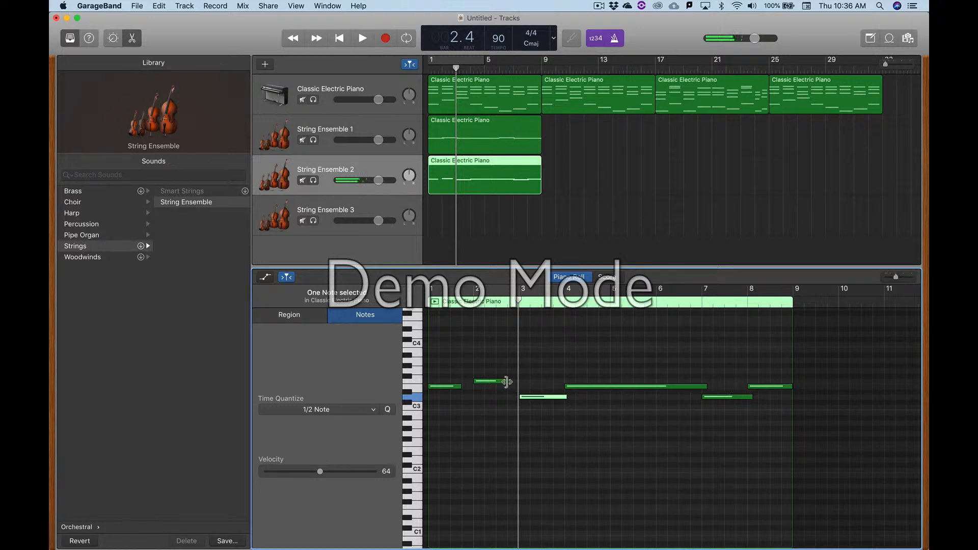
{"action": "left_click_drag", "start_coordinate": [506, 382], "coordinate": [473, 386]}
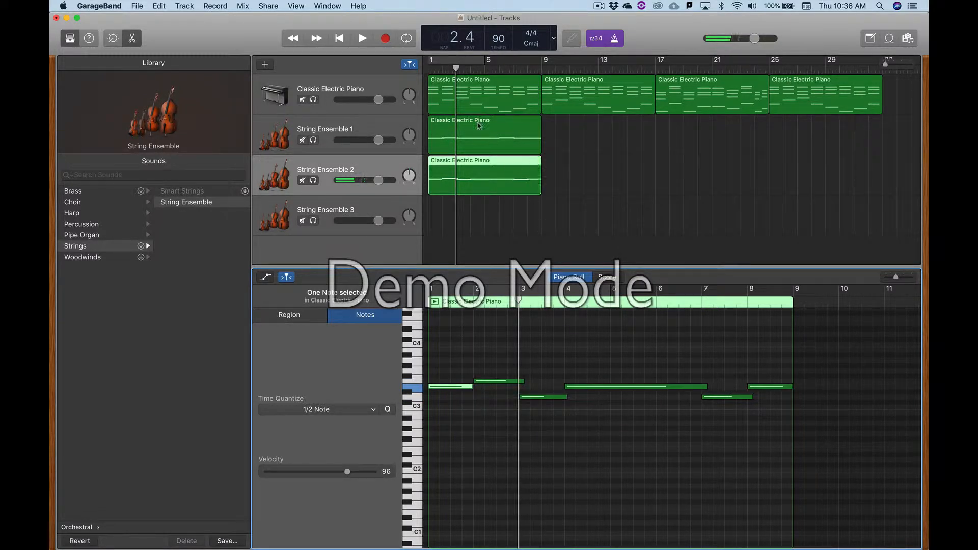
- Copy the first piano region onto the String Ensemble 3 track and keep only the third-highest note of each chord
{"action": "left_click", "coordinate": [495, 84]}
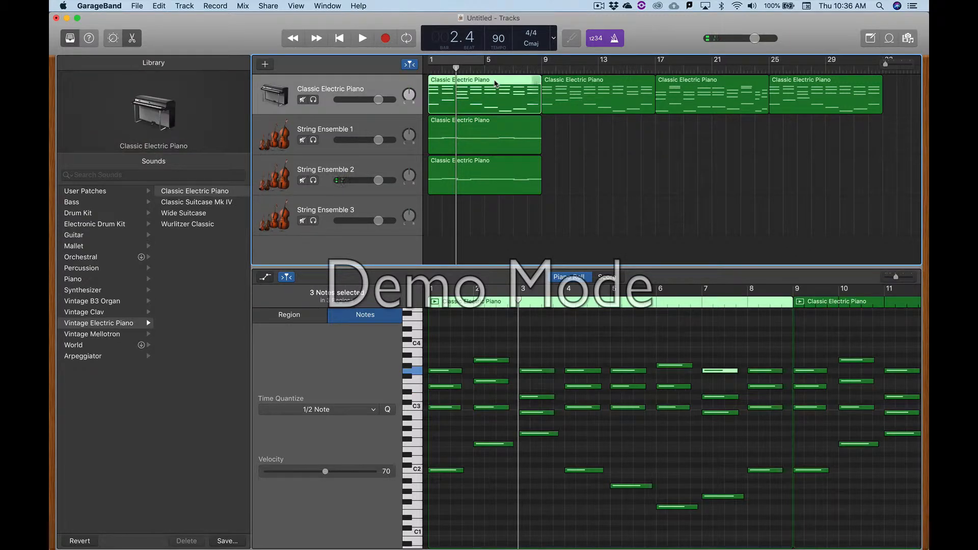
{"action": "left_click_drag", "start_coordinate": [494, 85], "coordinate": [494, 206], "text": "alt"}
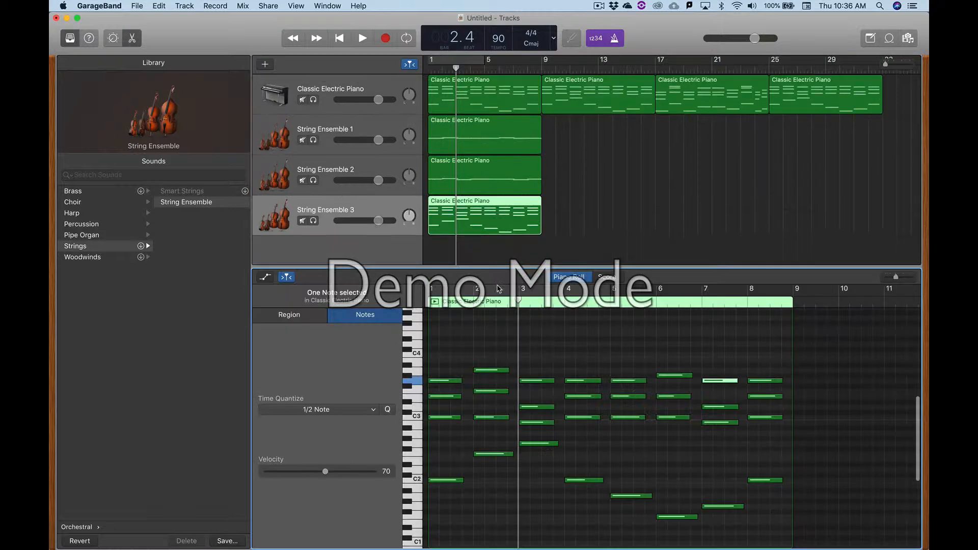
{"action": "left_click_drag", "start_coordinate": [447, 351], "coordinate": [764, 409]}
{"action": "key", "text": "Delete"}
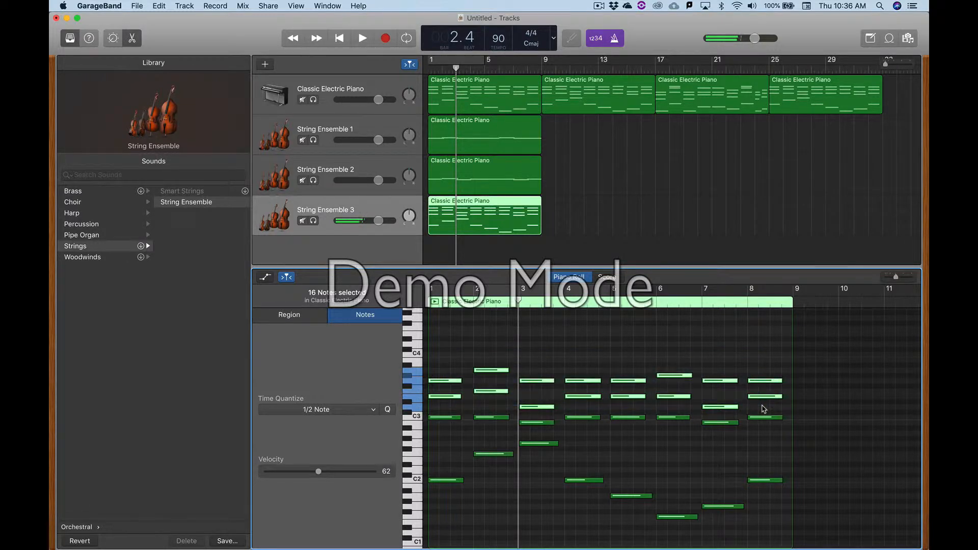
{"action": "left_click_drag", "start_coordinate": [446, 449], "coordinate": [764, 525]}
{"action": "key", "text": "Delete"}
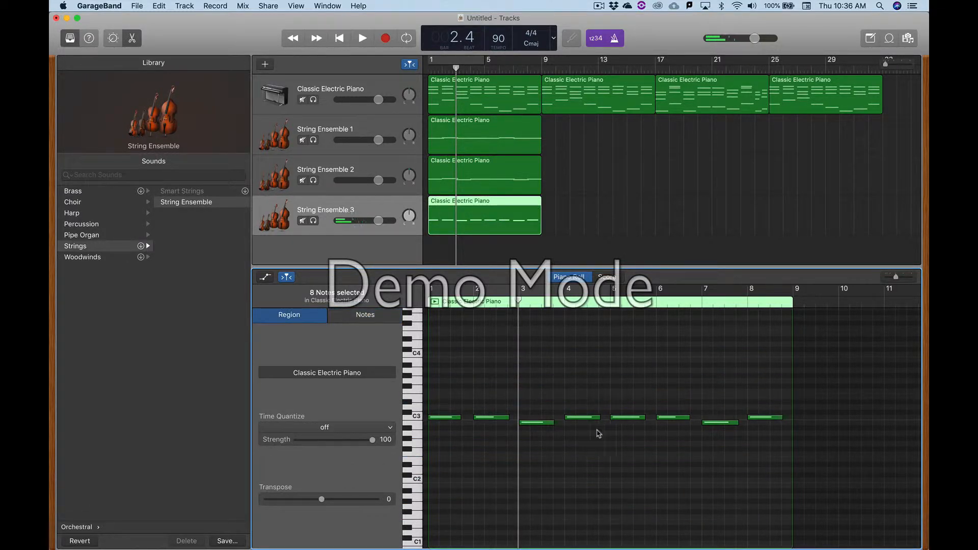
- Merge the repeated C3 notes of bars 1–2 and bars 4–6 on String Ensemble 3 and lengthen the other notes to connect up to bar 9
{"action": "left_click", "coordinate": [489, 417]}
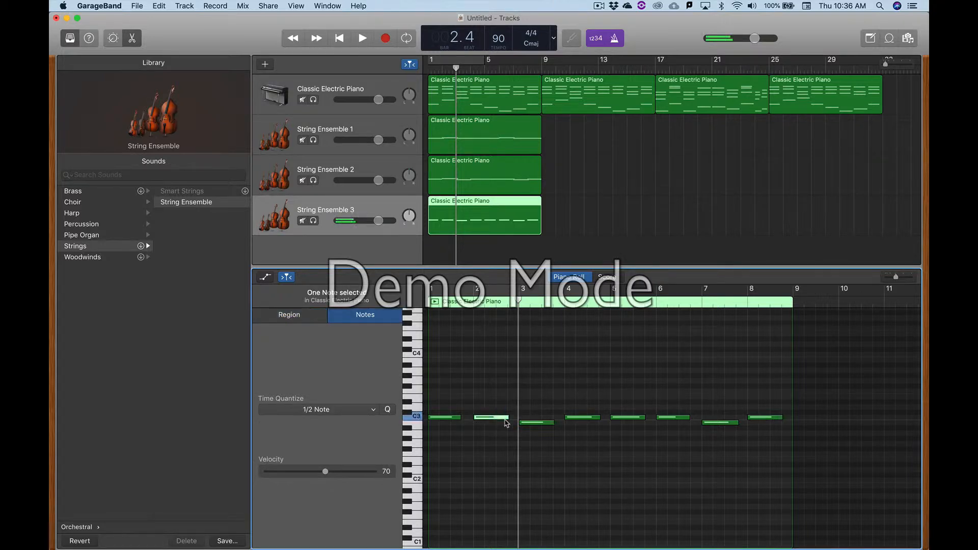
{"action": "key", "text": "Delete"}
{"action": "left_click_drag", "start_coordinate": [464, 418], "coordinate": [568, 423]}
{"action": "left_click_drag", "start_coordinate": [631, 400], "coordinate": [689, 433]}
{"action": "key", "text": "Delete"}
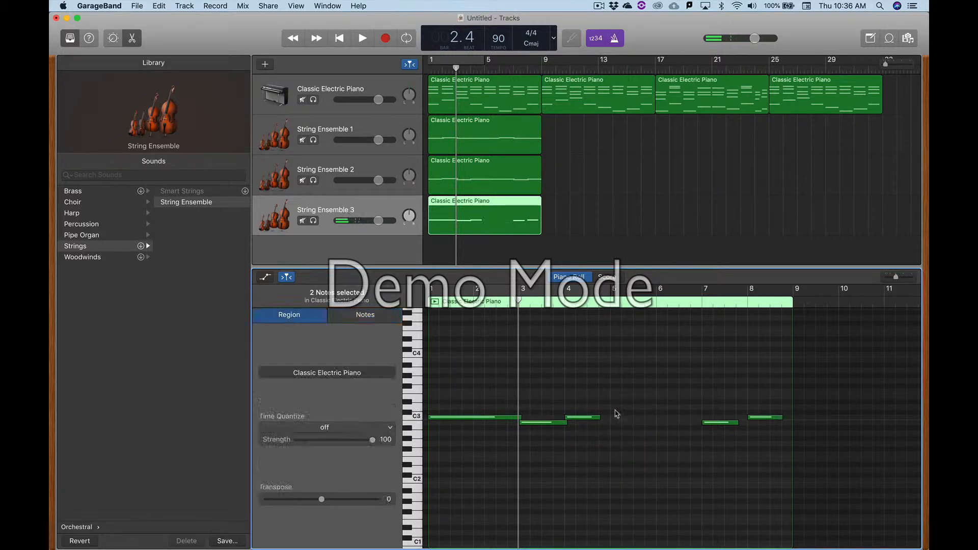
{"action": "left_click_drag", "start_coordinate": [600, 417], "coordinate": [792, 417]}
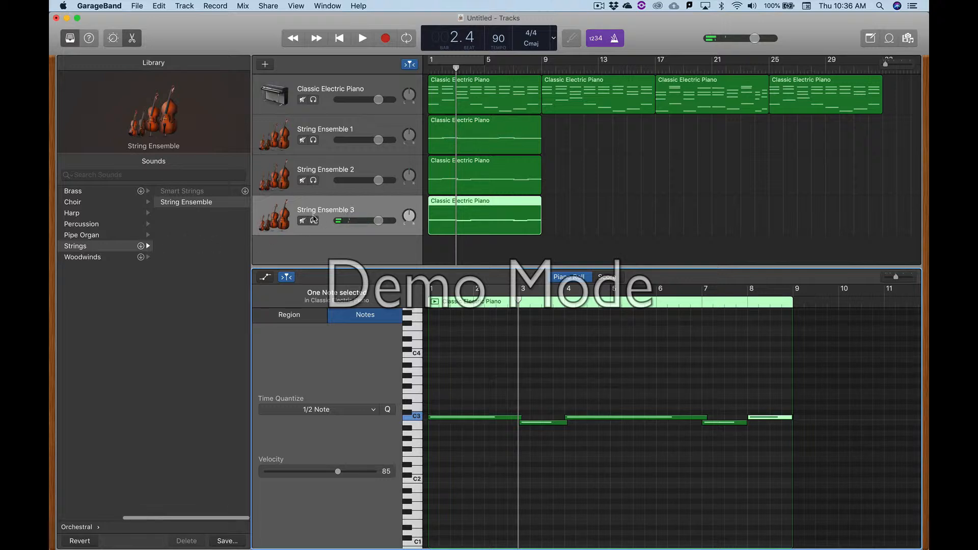
{"action": "left_click", "coordinate": [336, 202]}
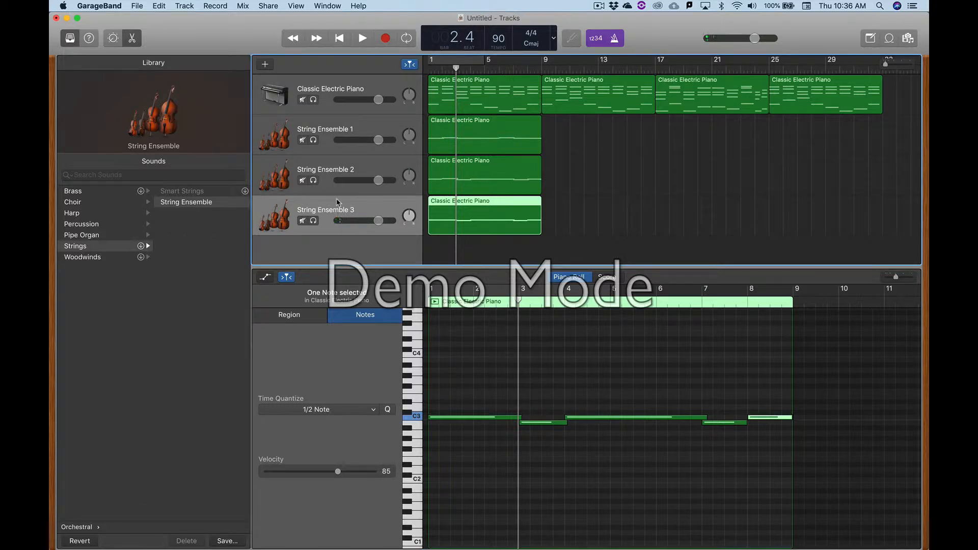
- Add a software instrument track with the Orchestral String Ensemble strings sound and name it "bass strigs"
{"action": "left_click", "coordinate": [265, 65]}
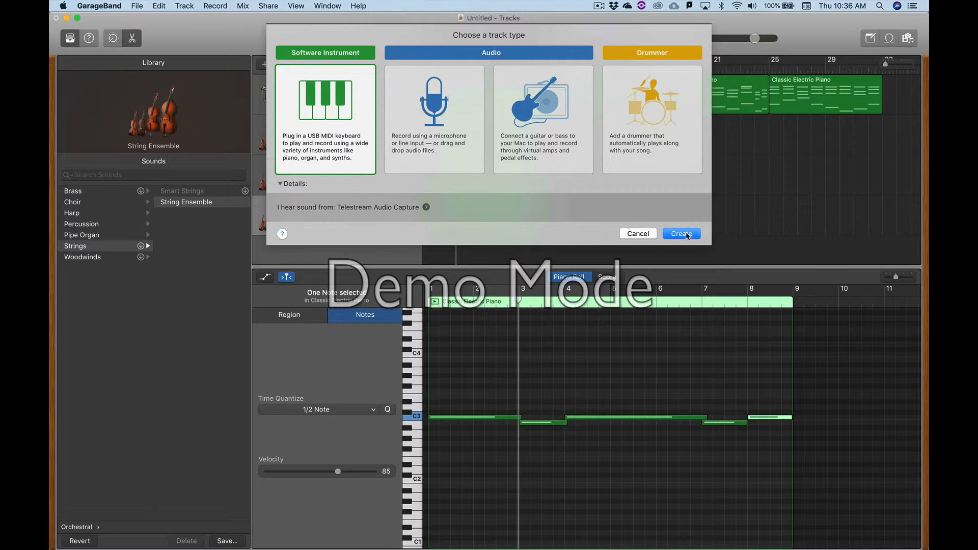
{"action": "left_click", "coordinate": [682, 234]}
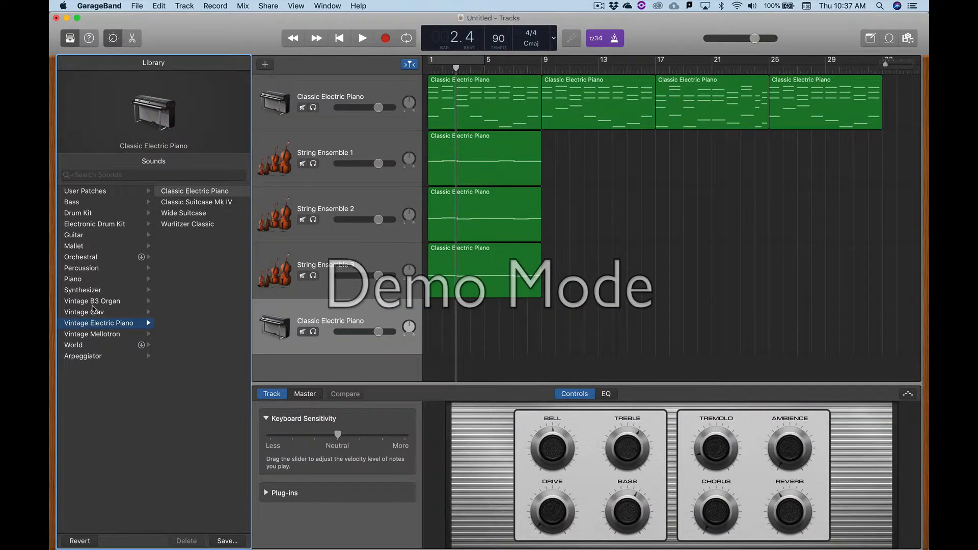
{"action": "left_click", "coordinate": [108, 258]}
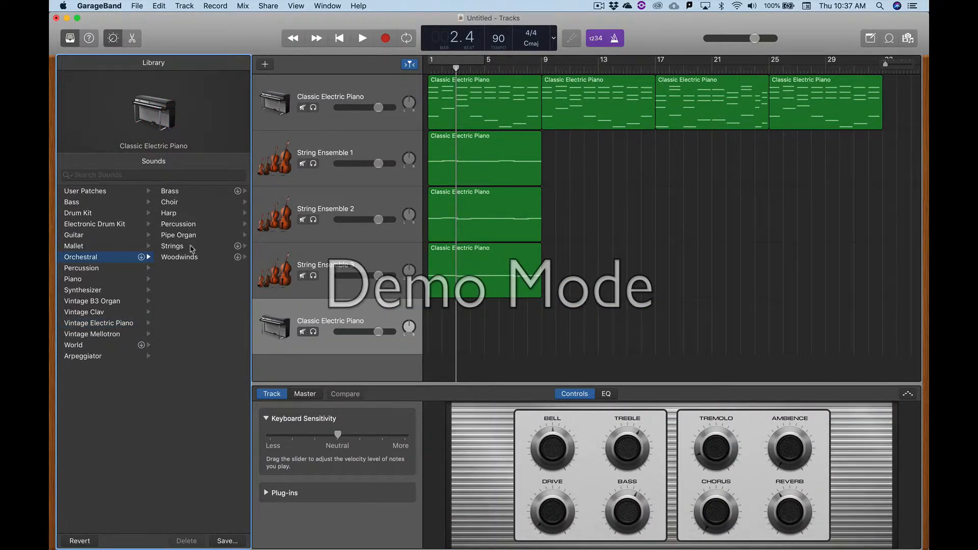
{"action": "left_click", "coordinate": [192, 248]}
{"action": "left_click", "coordinate": [203, 202]}
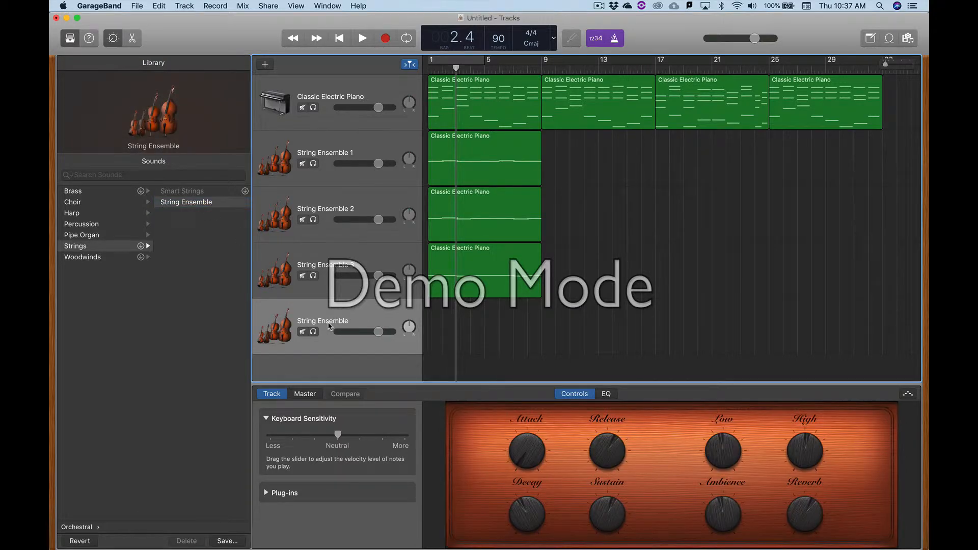
{"action": "double_click", "coordinate": [329, 322]}
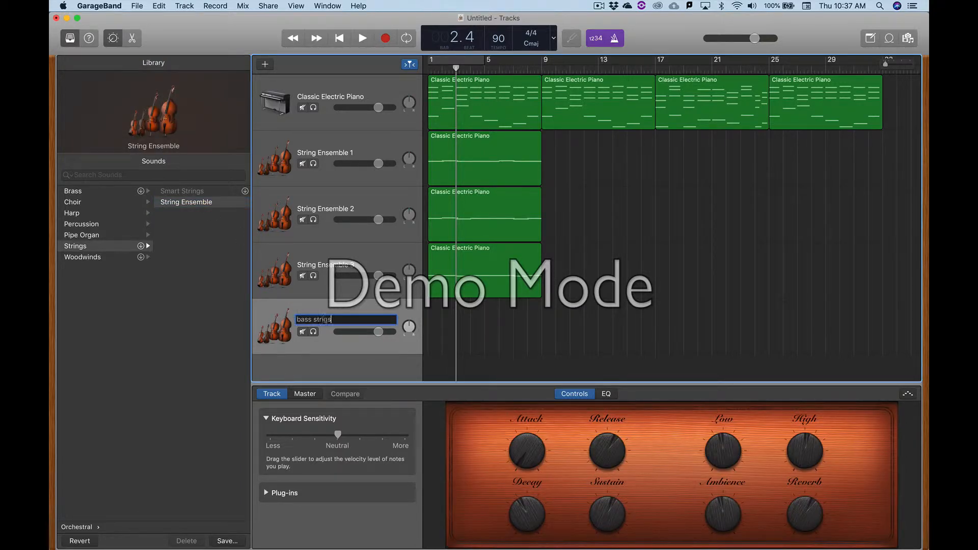
{"action": "key", "text": "Return"}
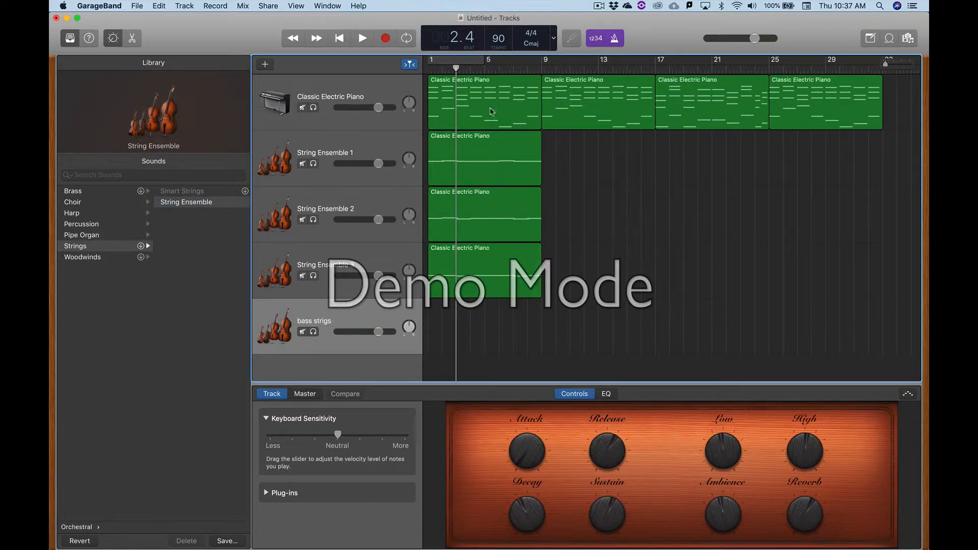
- Copy the first piano region onto the bass strigs track and delete the three upper notes of each chord, keeping only the lowest
{"action": "left_click_drag", "start_coordinate": [491, 111], "coordinate": [487, 317]}
{"action": "double_click", "coordinate": [489, 306]}
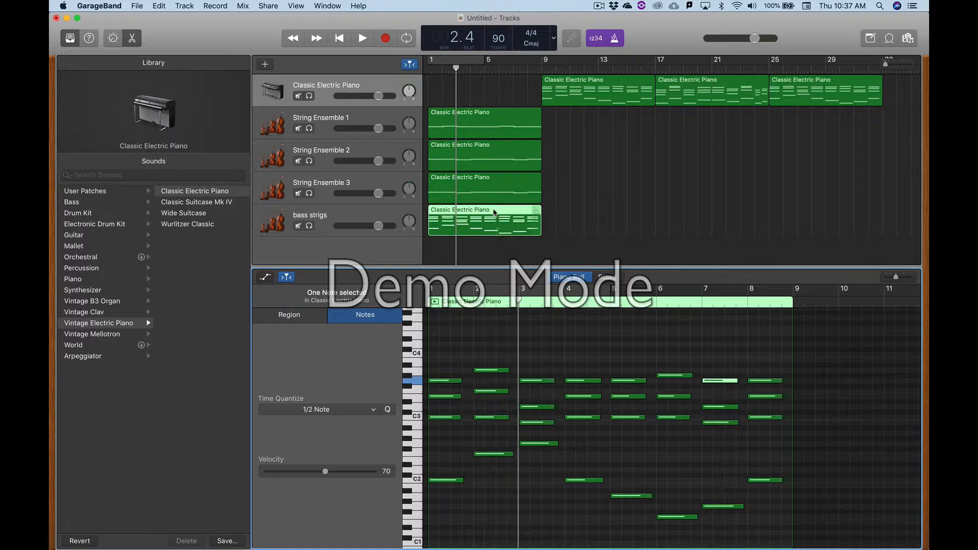
{"action": "mouse_move", "coordinate": [493, 212]}
{"action": "left_mouse_down"}
{"action": "mouse_move", "coordinate": [494, 81]}
{"action": "mouse_move", "coordinate": [498, 209]}
{"action": "left_mouse_up"}
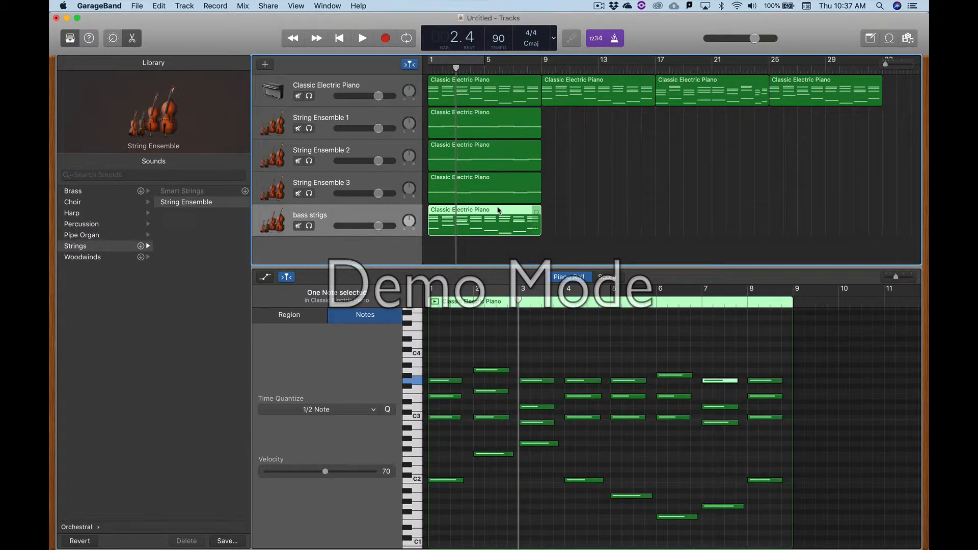
{"action": "left_click_drag", "start_coordinate": [436, 356], "coordinate": [775, 429]}
{"action": "key", "text": "Delete"}
{"action": "scroll", "coordinate": [662, 474], "scroll_direction": "down", "scroll_amount": 3}
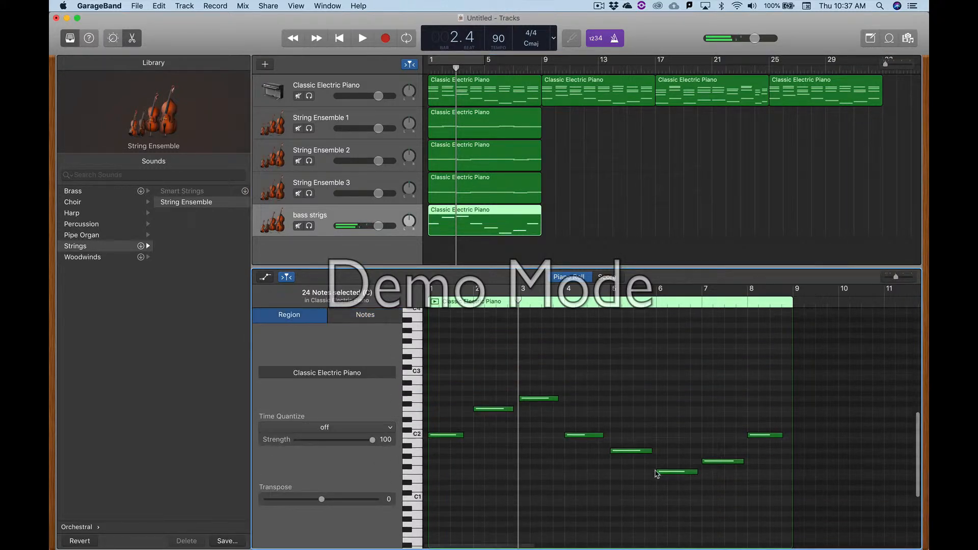
- Lower the bass strigs notes in bars 2 and 3 by one octave
{"action": "left_click", "coordinate": [494, 382]}
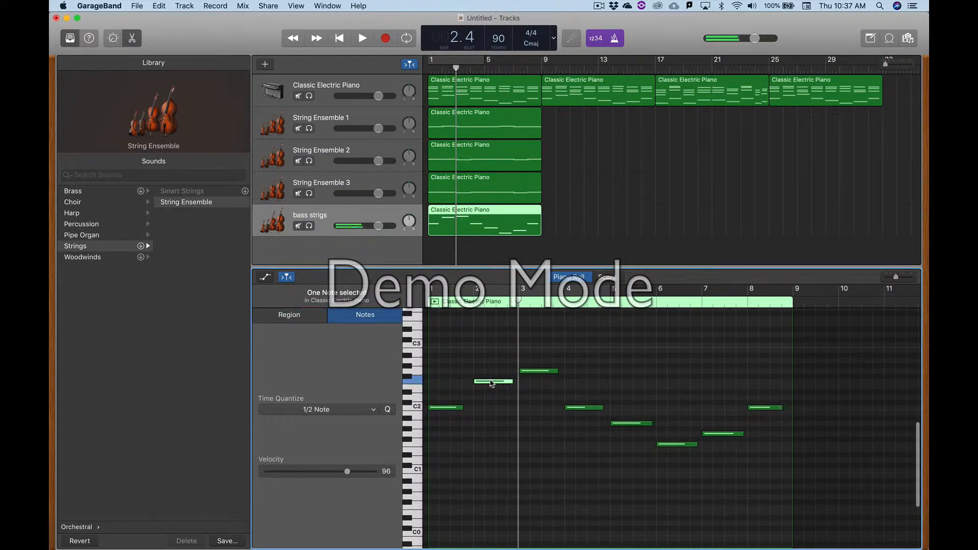
{"action": "left_click_drag", "start_coordinate": [492, 383], "coordinate": [492, 446]}
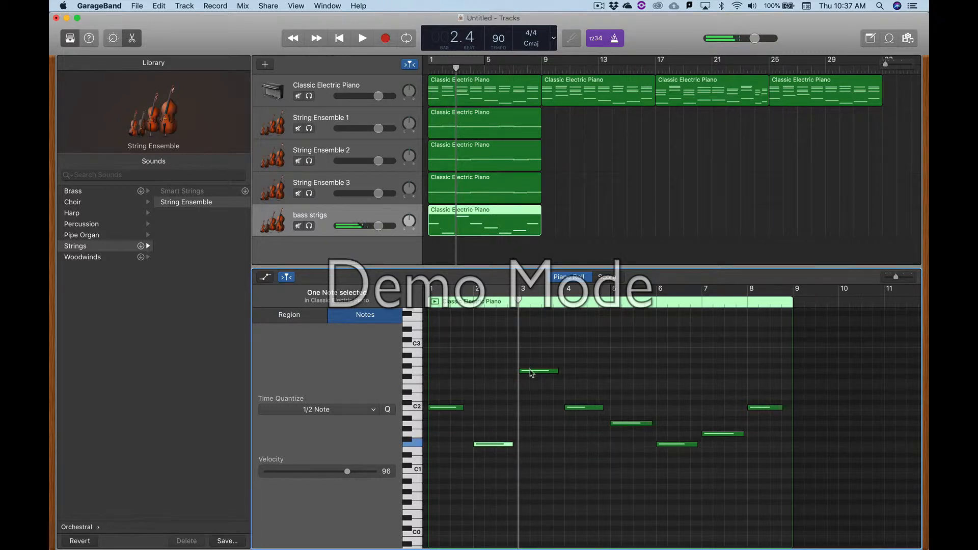
{"action": "left_click_drag", "start_coordinate": [532, 373], "coordinate": [527, 436]}
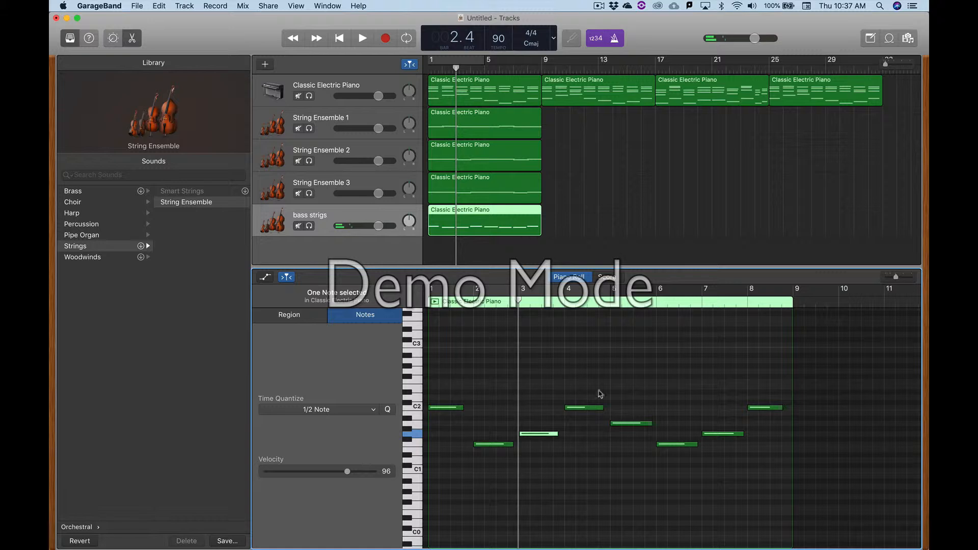
- Mute the Classic Electric Piano track and play the four string parts from the beginning through bar 8
{"action": "left_click", "coordinate": [299, 97]}
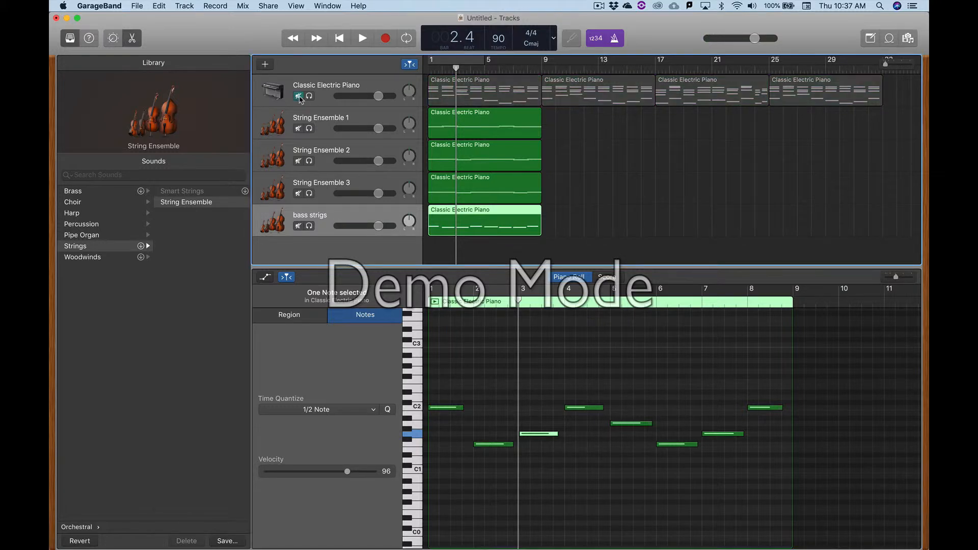
{"action": "key", "text": "Return"}
{"action": "key", "text": "space"}
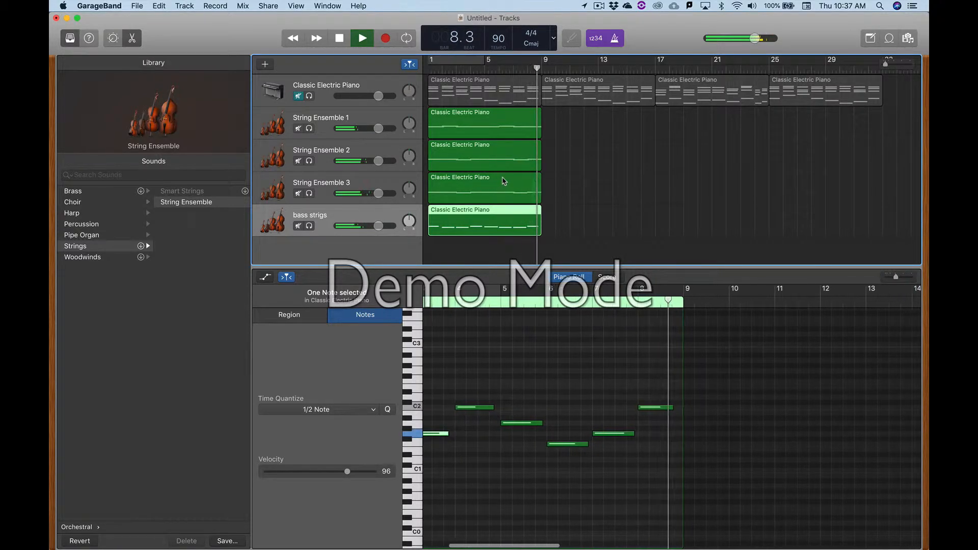
{"action": "key", "text": "space"}
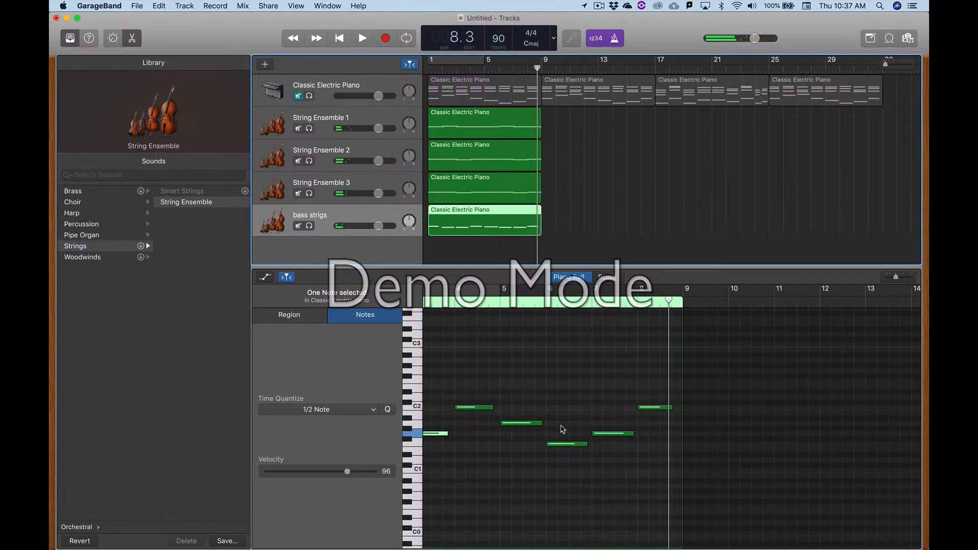
- Audition the bar 6 notes on bass strigs and String Ensemble 3 to check the chord
{"action": "left_click", "coordinate": [563, 443]}
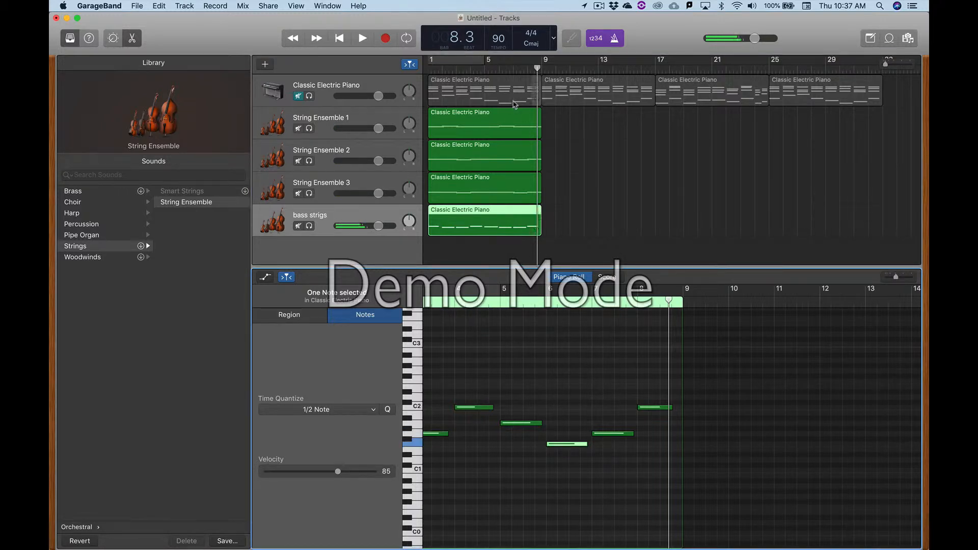
{"action": "left_click", "coordinate": [508, 182]}
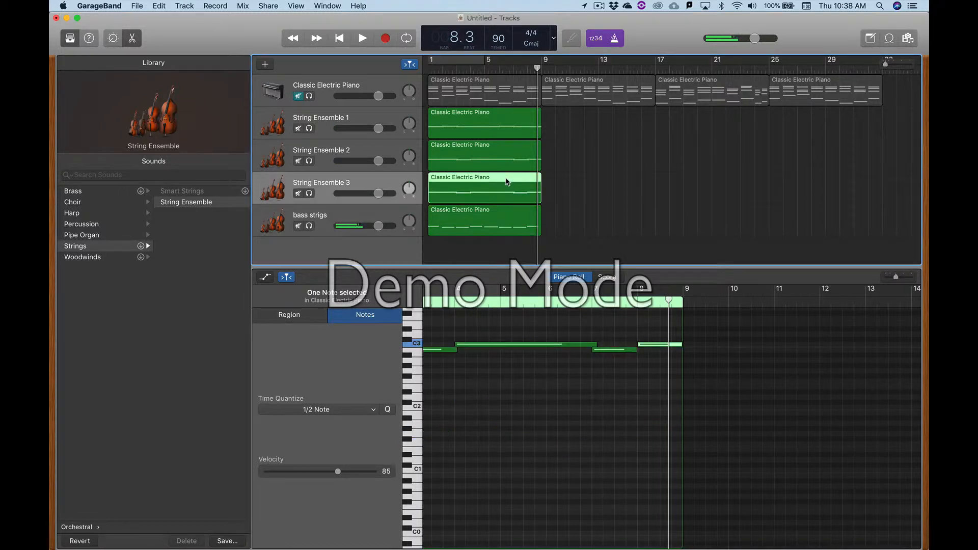
{"action": "left_click", "coordinate": [563, 346]}
{"action": "left_click", "coordinate": [516, 148]}
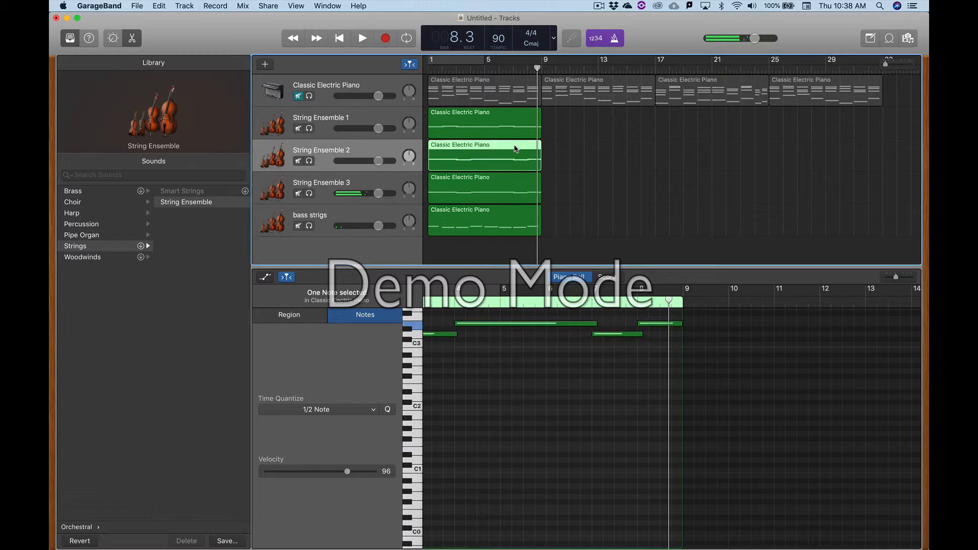
- On String Ensemble 2, shorten the held E3 note to end at bar 6 and copy the bar 7 note to bar 6 as F3
{"action": "left_click", "coordinate": [544, 324]}
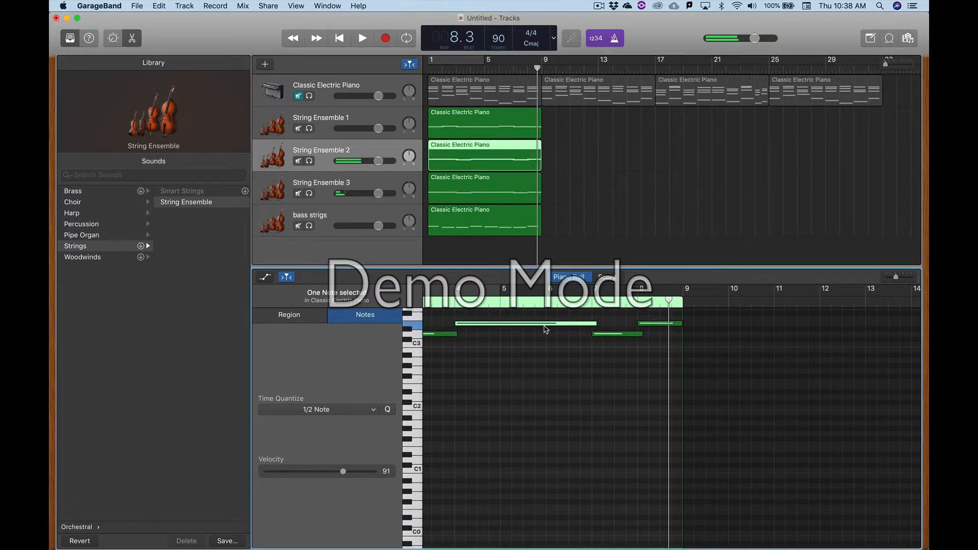
{"action": "scroll", "coordinate": [545, 329], "scroll_direction": "up", "scroll_amount": 2}
{"action": "scroll", "coordinate": [547, 333], "scroll_direction": "up", "scroll_amount": 1}
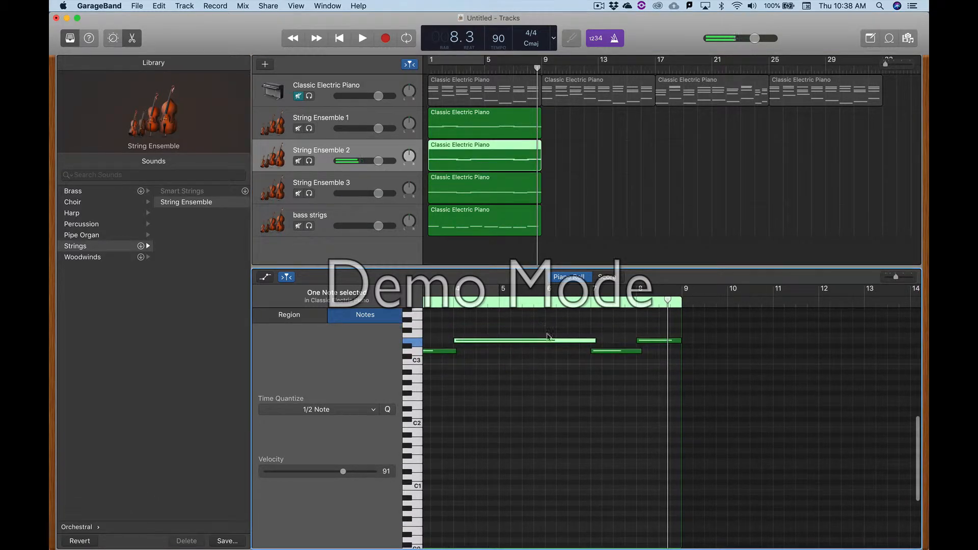
{"action": "left_click", "coordinate": [593, 340]}
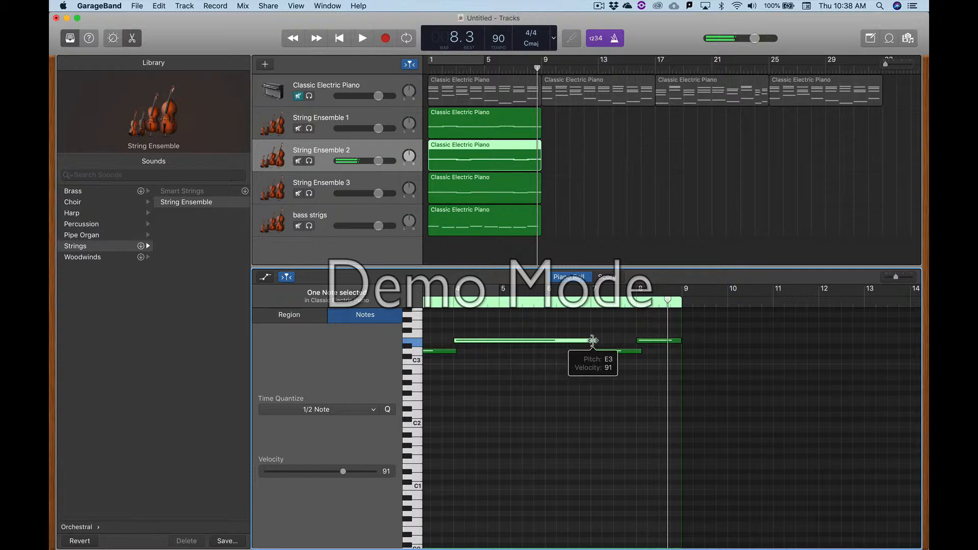
{"action": "left_click_drag", "start_coordinate": [593, 340], "coordinate": [544, 340]}
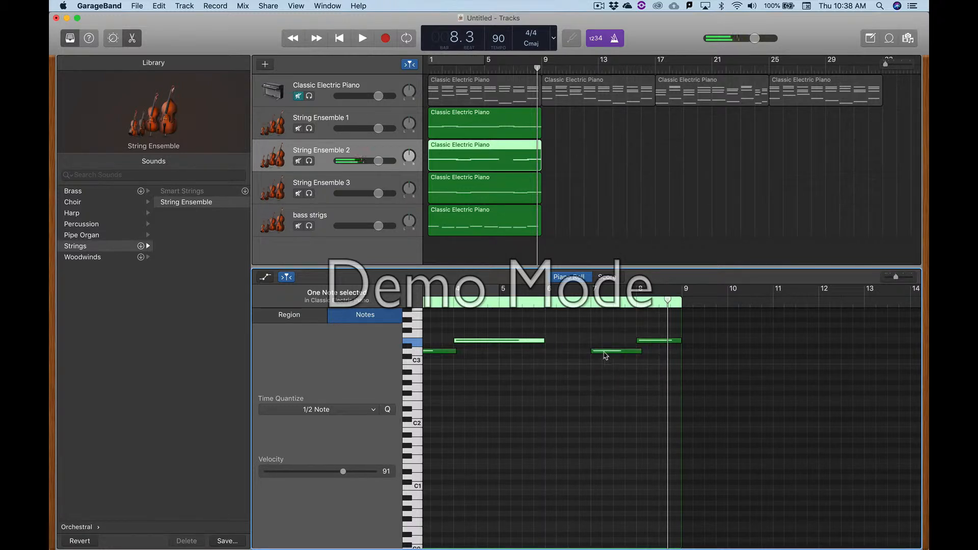
{"action": "left_click_drag", "start_coordinate": [604, 352], "coordinate": [560, 336]}
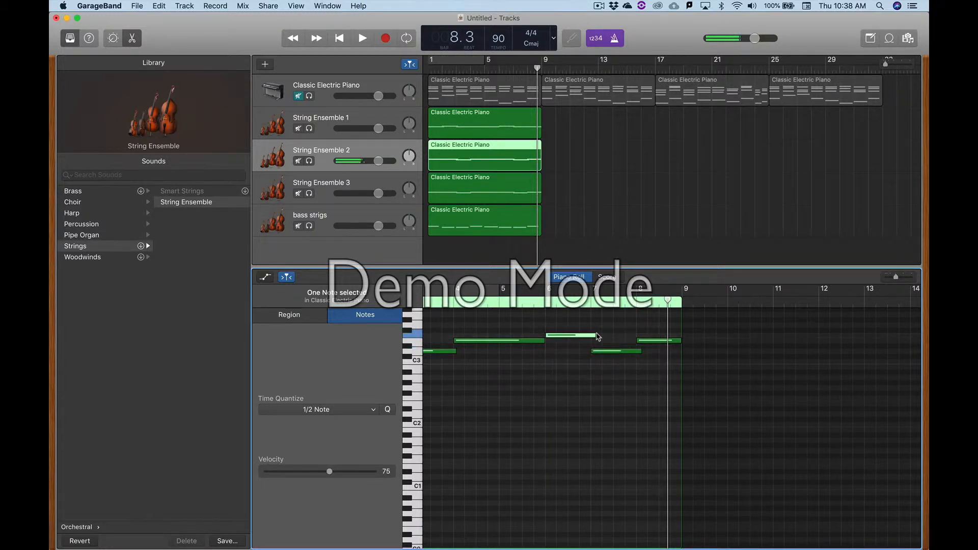
{"action": "left_click", "coordinate": [593, 335]}
- Open the String Ensemble 1 region's notes and play the string parts from bar 5 into bar 6
{"action": "left_click", "coordinate": [515, 112]}
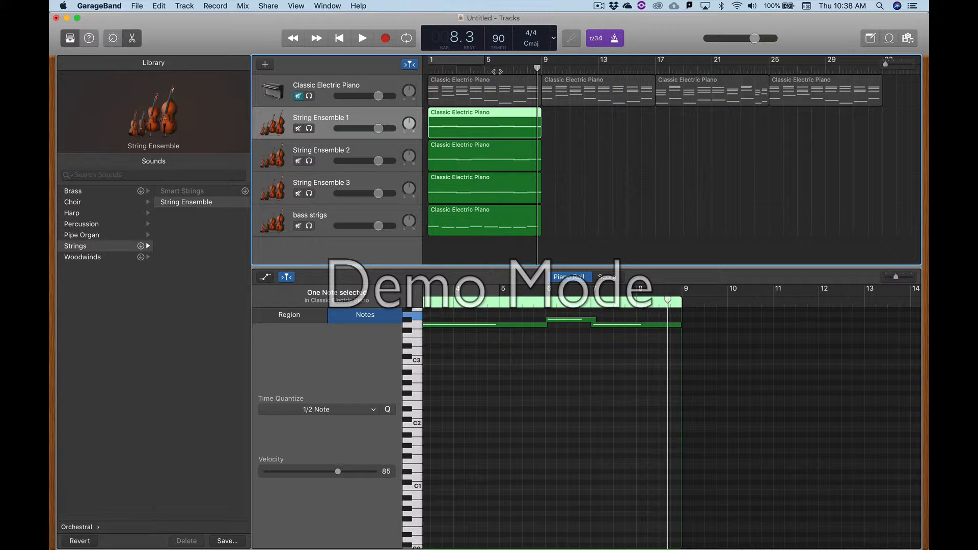
{"action": "left_click", "coordinate": [498, 71]}
{"action": "key", "text": "space"}
{"action": "key", "text": "space"}
{"action": "left_click", "coordinate": [485, 69]}
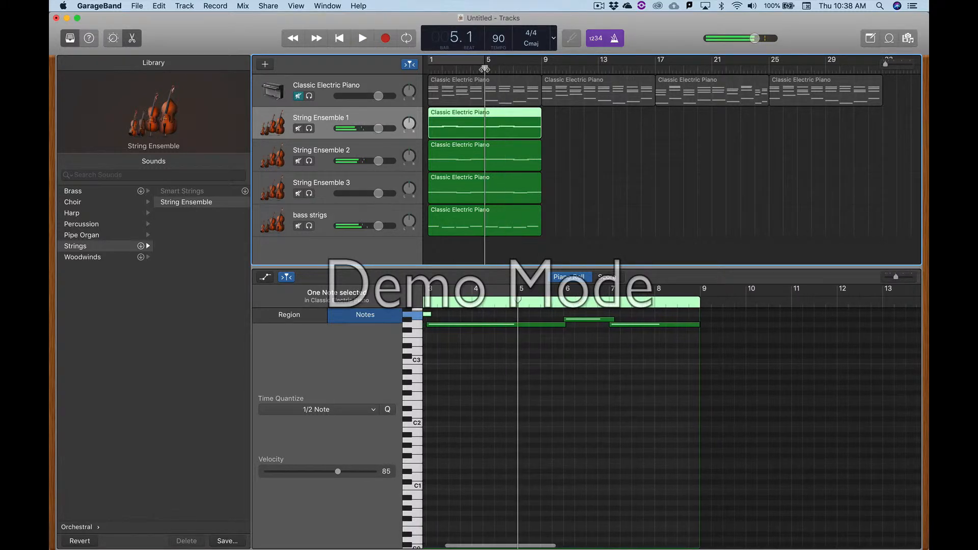
{"action": "key", "text": "space"}
{"action": "scroll", "coordinate": [643, 382], "scroll_direction": "left", "scroll_amount": 2}
{"action": "scroll", "coordinate": [644, 382], "scroll_direction": "up", "scroll_amount": 1}
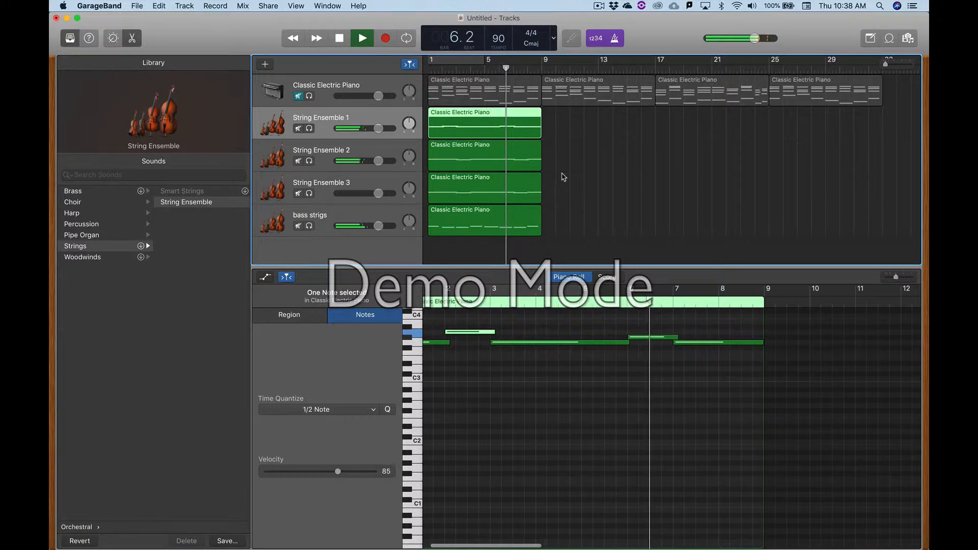
{"action": "key", "text": "space"}
- Place the playhead at bar 6 and check the notes there on bass strigs, String Ensemble 3 and String Ensemble 2
{"action": "left_click", "coordinate": [499, 69]}
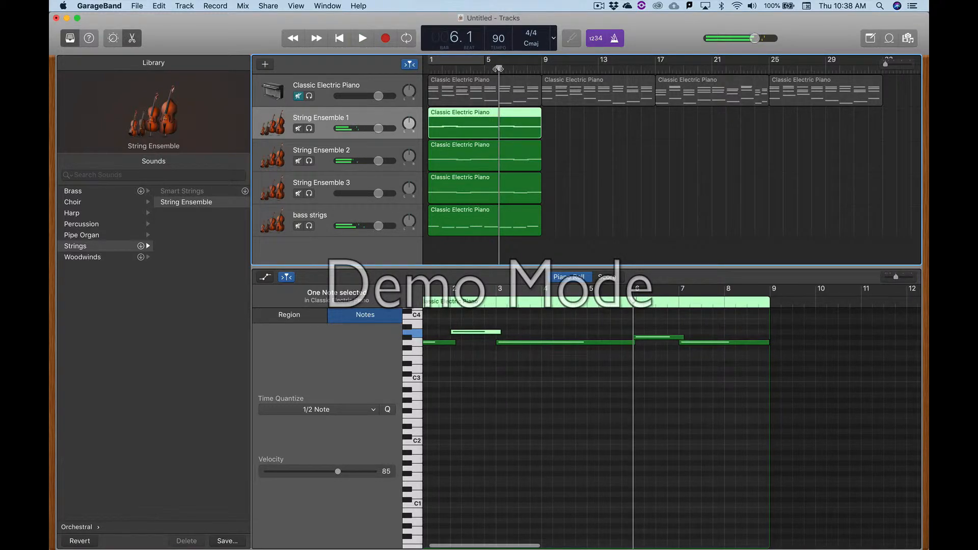
{"action": "left_click", "coordinate": [517, 223]}
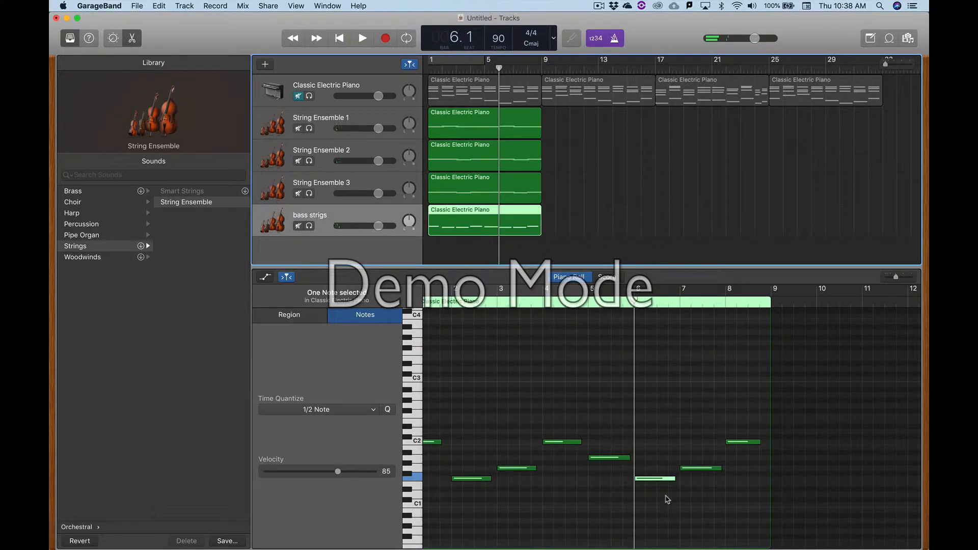
{"action": "left_click", "coordinate": [511, 184]}
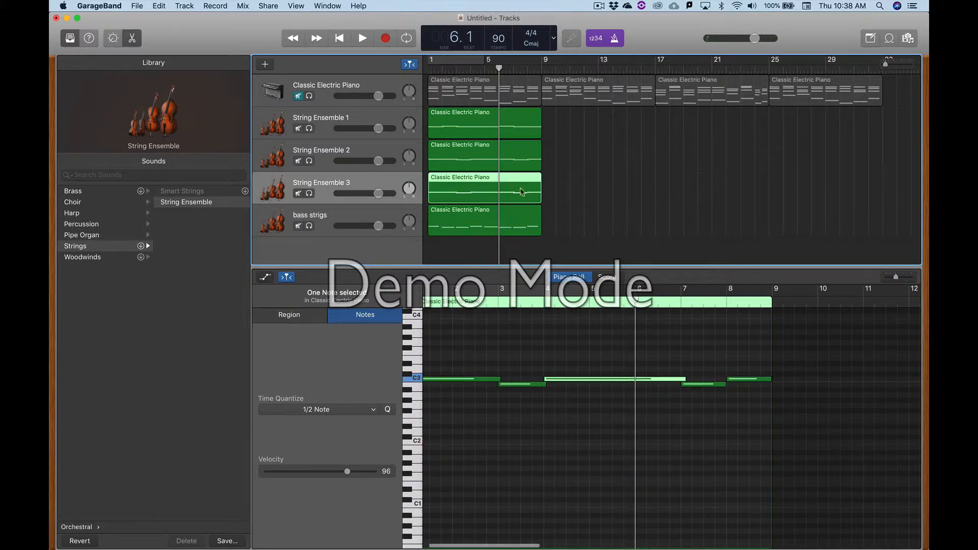
{"action": "left_click", "coordinate": [643, 380]}
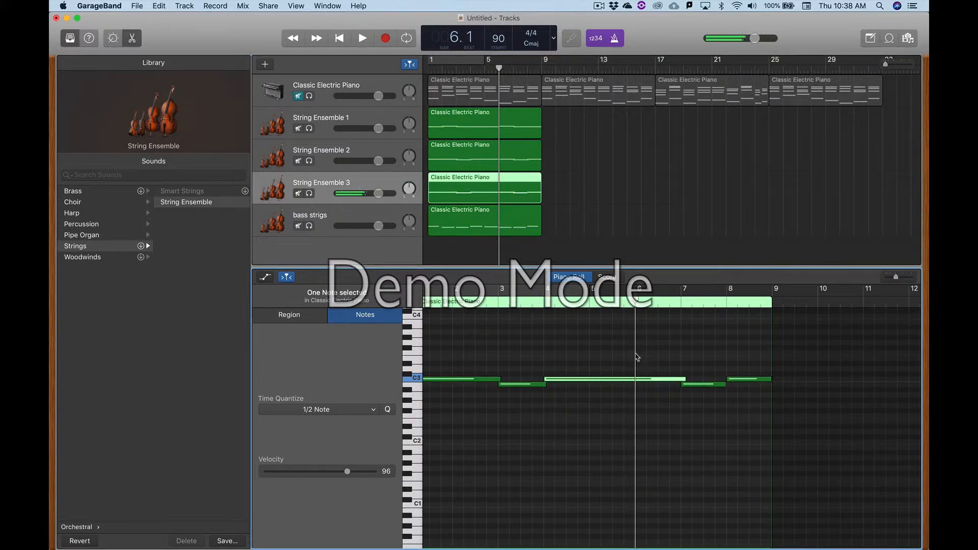
{"action": "left_click", "coordinate": [514, 150]}
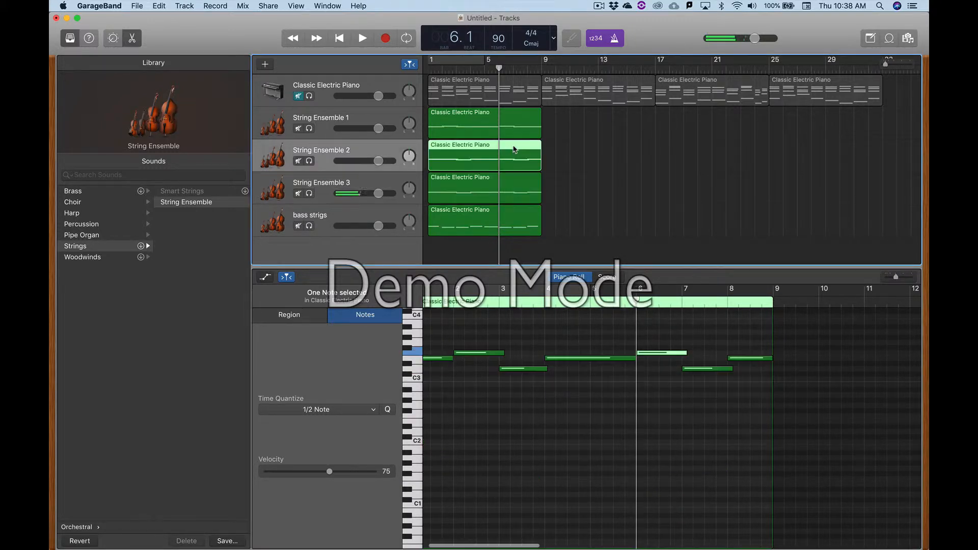
{"action": "left_click", "coordinate": [647, 353]}
- Raise the String Ensemble 1 note in bar 6 by a semitone to A3 and play back the string parts
{"action": "left_click", "coordinate": [514, 111]}
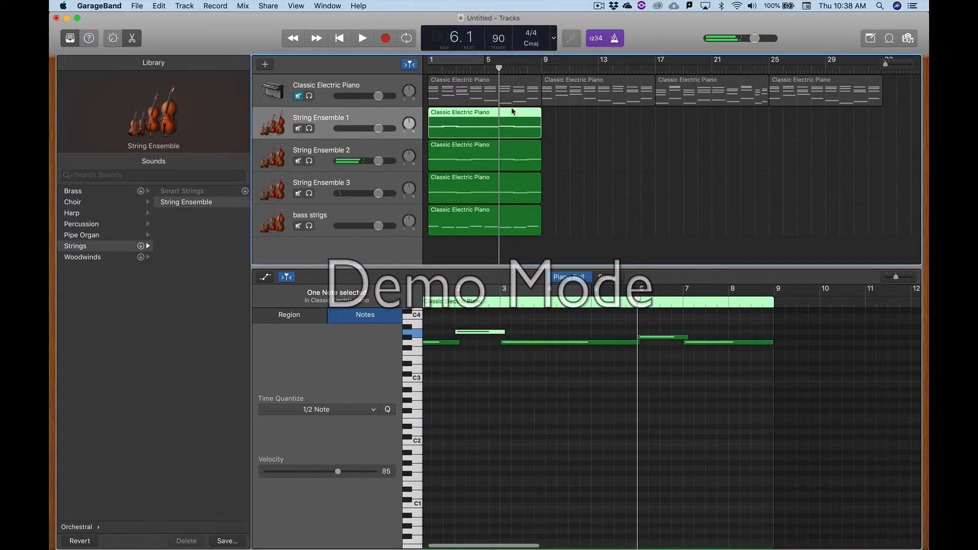
{"action": "left_click", "coordinate": [663, 339]}
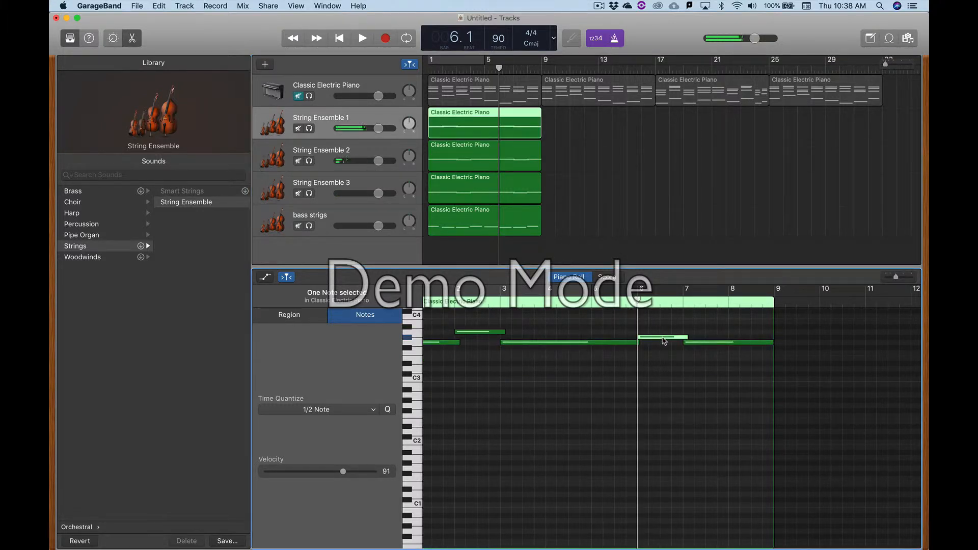
{"action": "left_click_drag", "start_coordinate": [662, 338], "coordinate": [662, 333]}
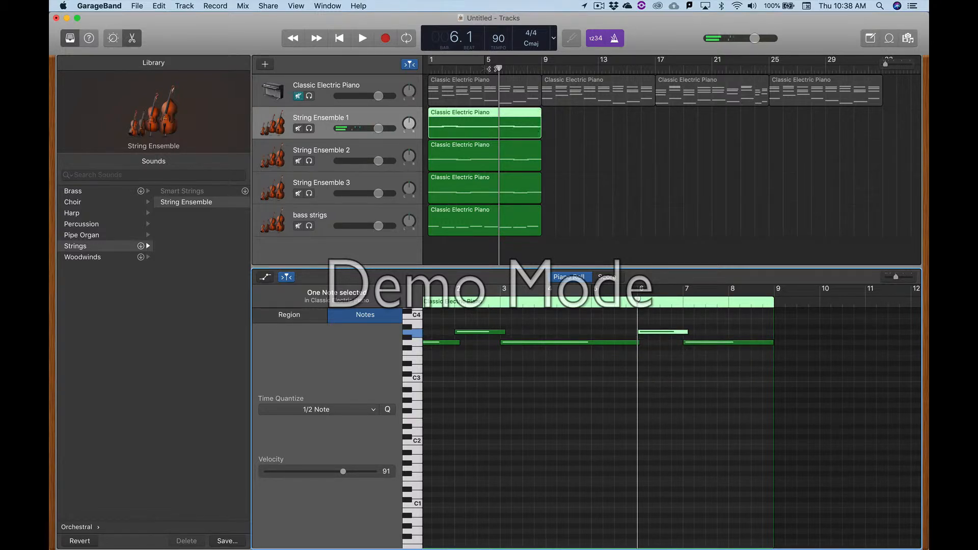
{"action": "key", "text": "space"}
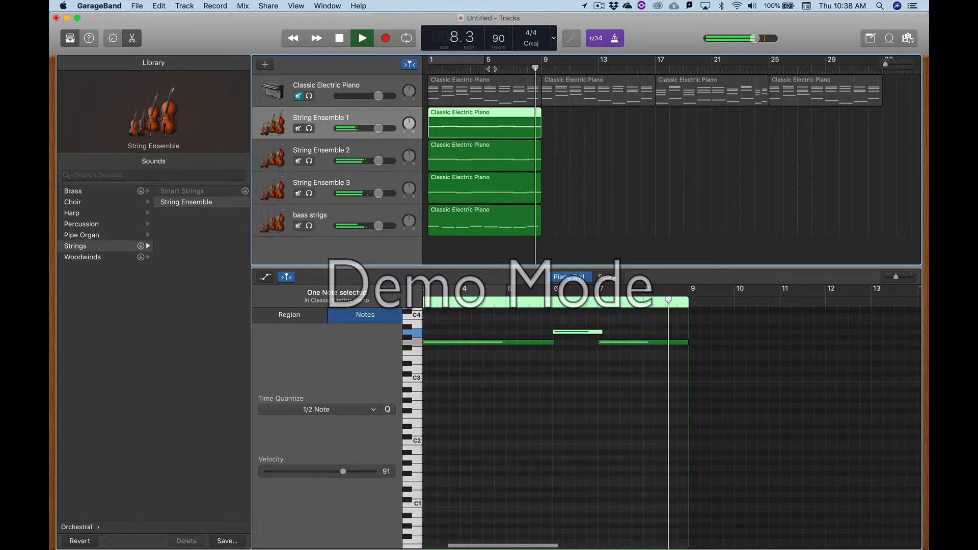
- On String Ensemble 1, start the bar 2 A3 note slightly before the bar and the bar 6 A3 note slightly after it
{"action": "key", "text": "space"}
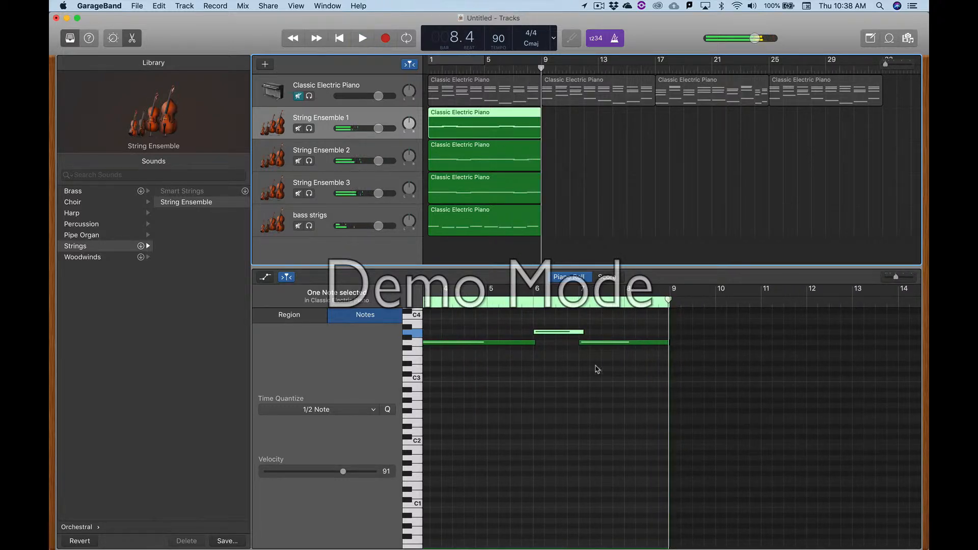
{"action": "scroll", "coordinate": [597, 369], "scroll_direction": "left", "scroll_amount": 5}
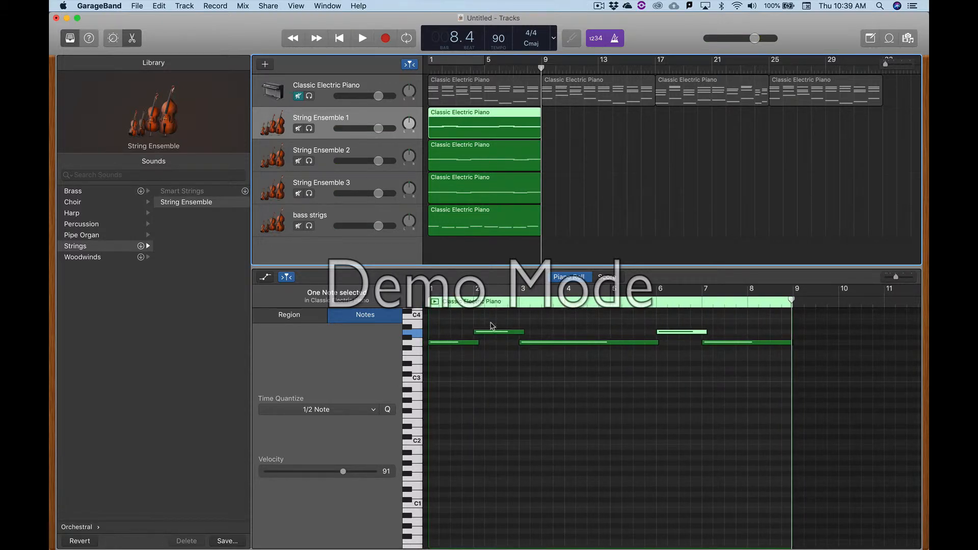
{"action": "mouse_move", "coordinate": [476, 342]}
{"action": "left_mouse_down"}
{"action": "mouse_move", "coordinate": [461, 343]}
{"action": "mouse_move", "coordinate": [462, 333]}
{"action": "left_mouse_up"}
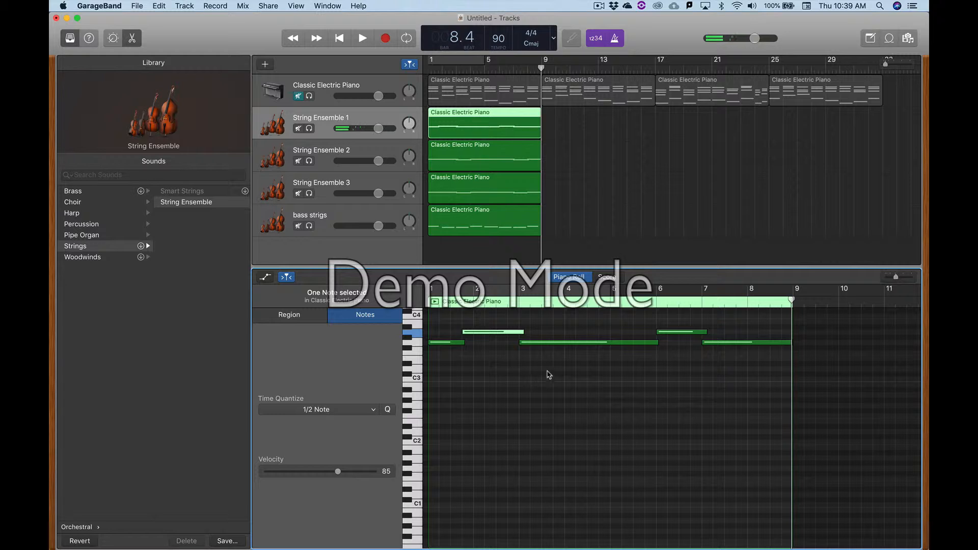
{"action": "left_click_drag", "start_coordinate": [657, 344], "coordinate": [666, 333]}
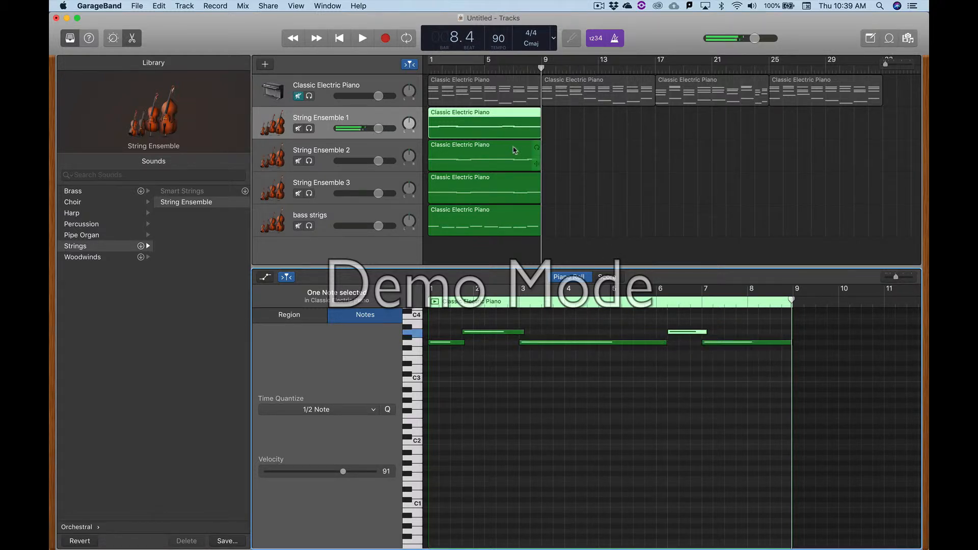
- On String Ensemble 2, shift the note changes around bars 3 and 7 slightly off the barlines
{"action": "left_click", "coordinate": [513, 148]}
{"action": "left_click_drag", "start_coordinate": [520, 352], "coordinate": [575, 359]}
{"action": "left_click_drag", "start_coordinate": [703, 353], "coordinate": [687, 368]}
- On String Ensemble 3, delay the note changes at bars 3 and 4 slightly and move the bar 7 change slightly earlier
{"action": "left_click", "coordinate": [498, 185]}
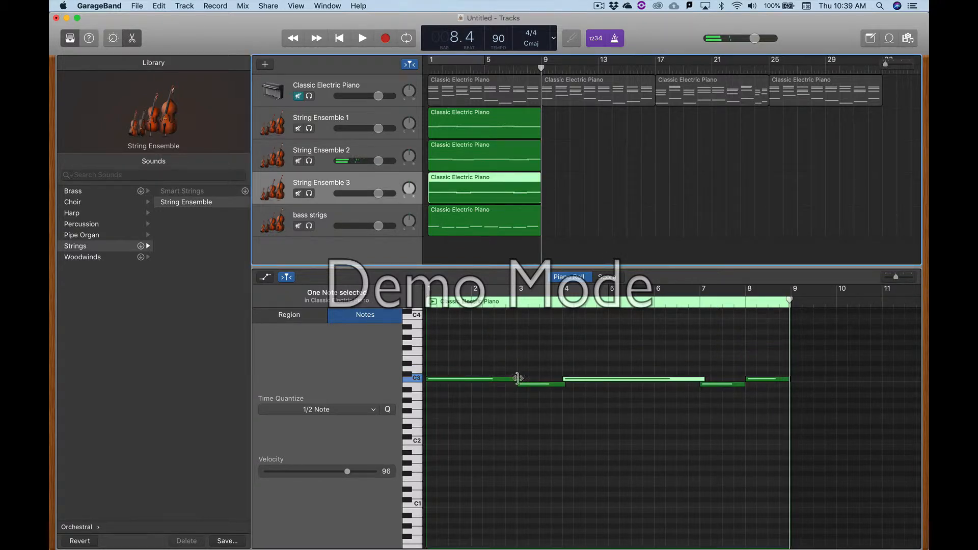
{"action": "left_click_drag", "start_coordinate": [517, 378], "coordinate": [573, 385]}
{"action": "left_click_drag", "start_coordinate": [571, 378], "coordinate": [574, 378]}
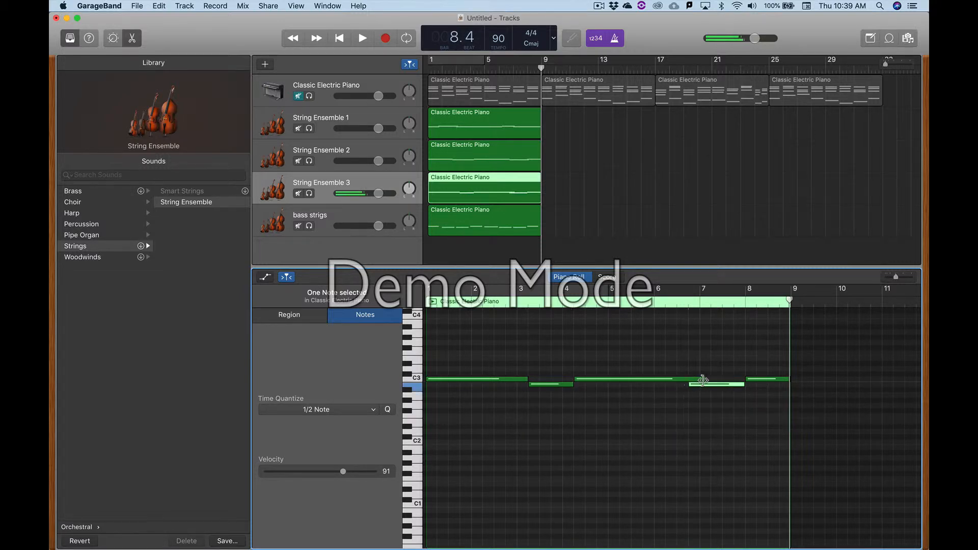
{"action": "left_click_drag", "start_coordinate": [703, 380], "coordinate": [692, 379]}
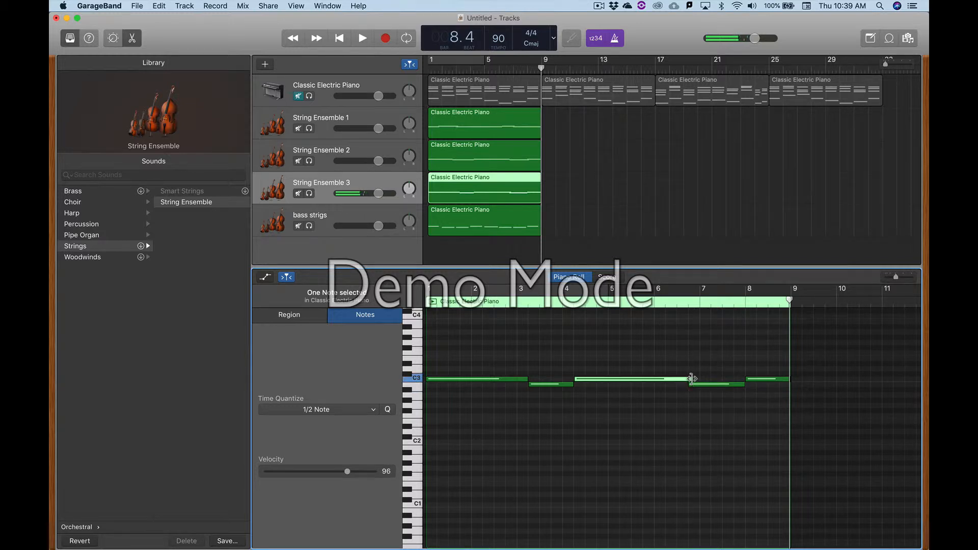
- Play the string parts from the start, and move String Ensemble 3's late C3-to-B2 change to bar 7
{"action": "key", "text": "Return"}
{"action": "key", "text": "space"}
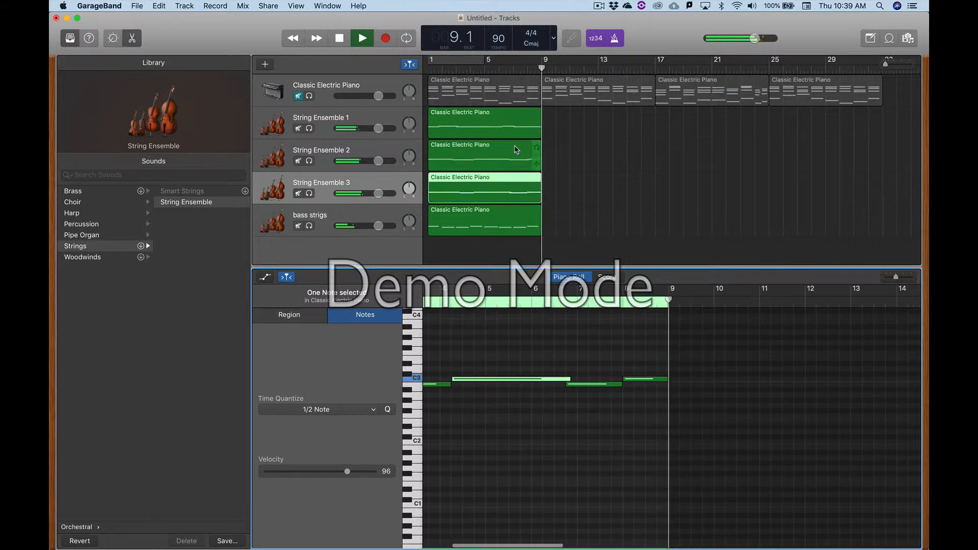
{"action": "key", "text": "space"}
{"action": "left_click_drag", "start_coordinate": [555, 387], "coordinate": [565, 379]}
{"action": "left_click", "coordinate": [567, 385]}
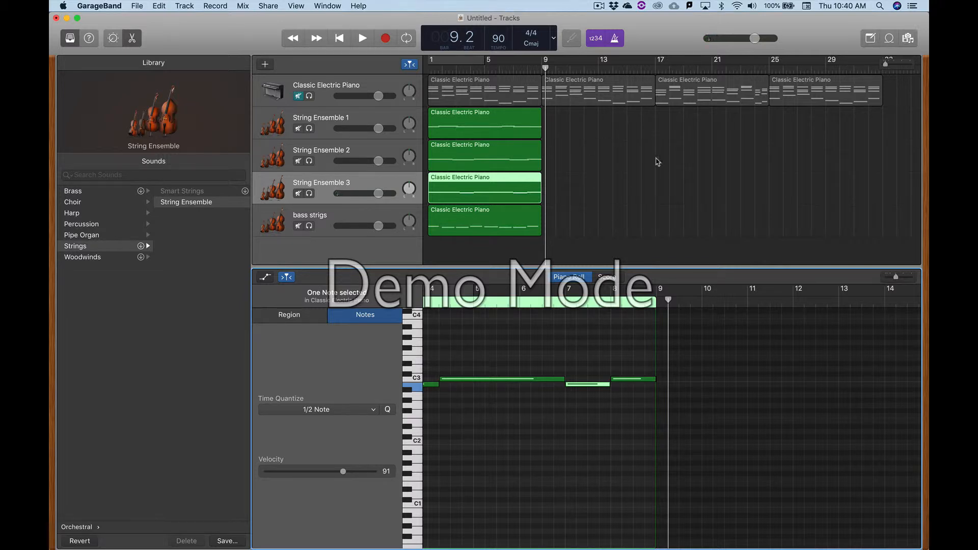
- Copy the regions of all four string tracks so the duplicates start at bar 9
{"action": "key", "text": "Down"}
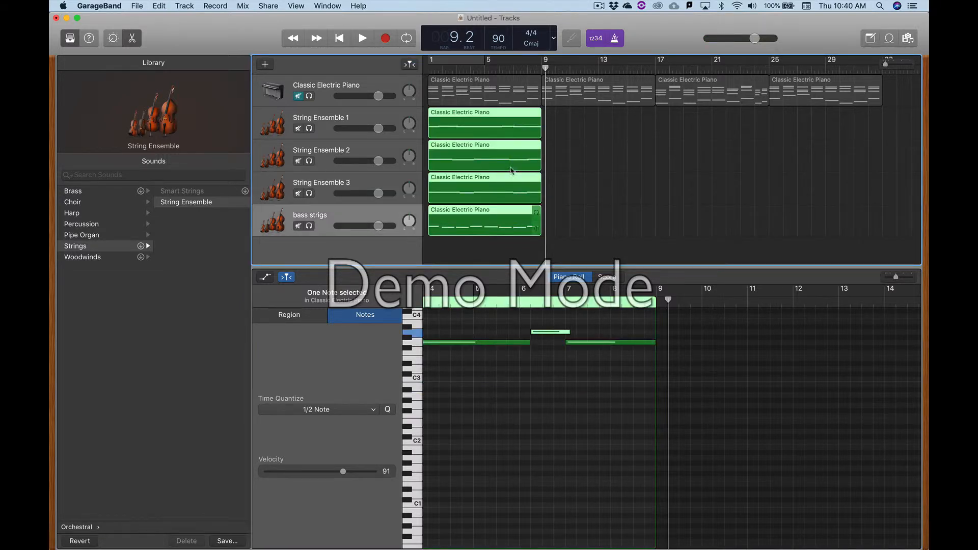
{"action": "left_click_drag", "start_coordinate": [503, 116], "coordinate": [616, 121]}
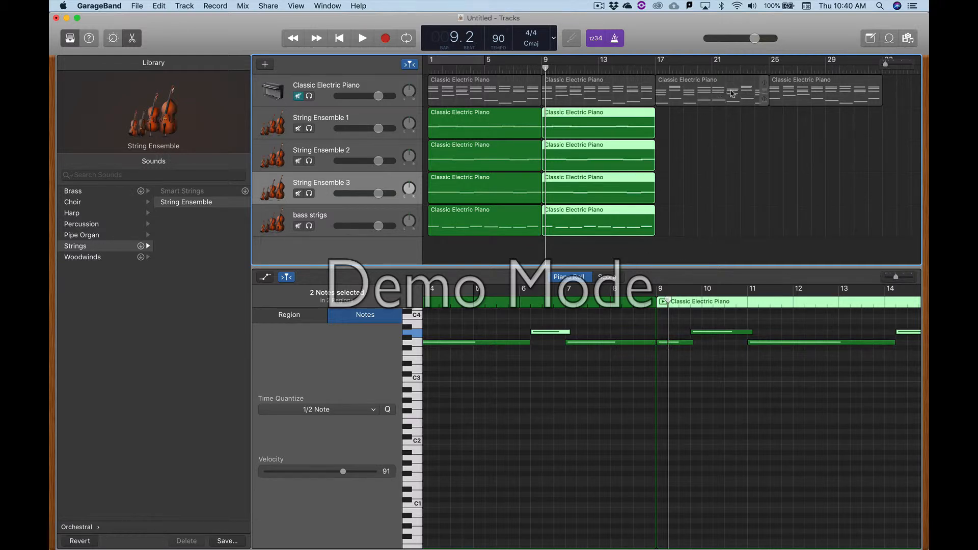
- Return the playhead to the start and create a new software instrument track below bass strigs
{"action": "left_click", "coordinate": [349, 210]}
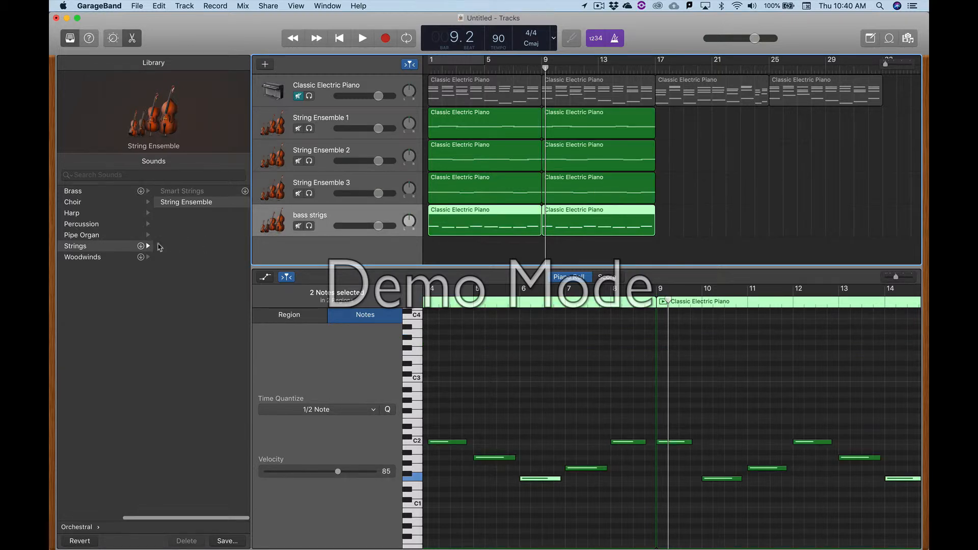
{"action": "key", "text": "Return"}
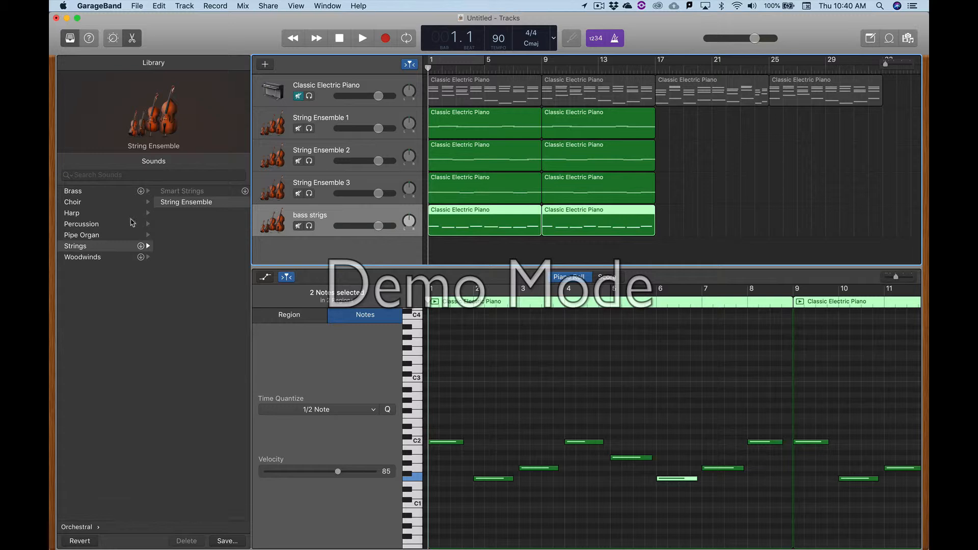
{"action": "left_click", "coordinate": [269, 68]}
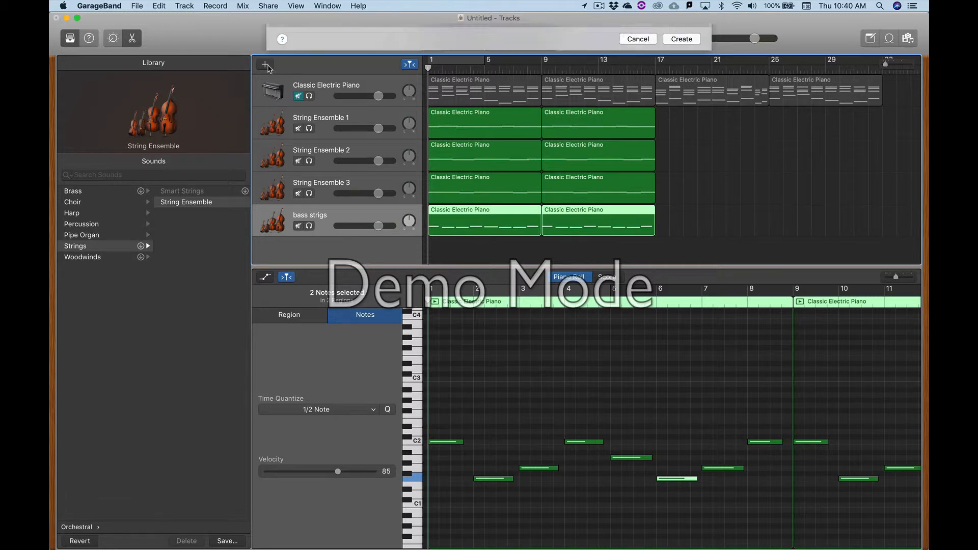
{"action": "left_click", "coordinate": [681, 234]}
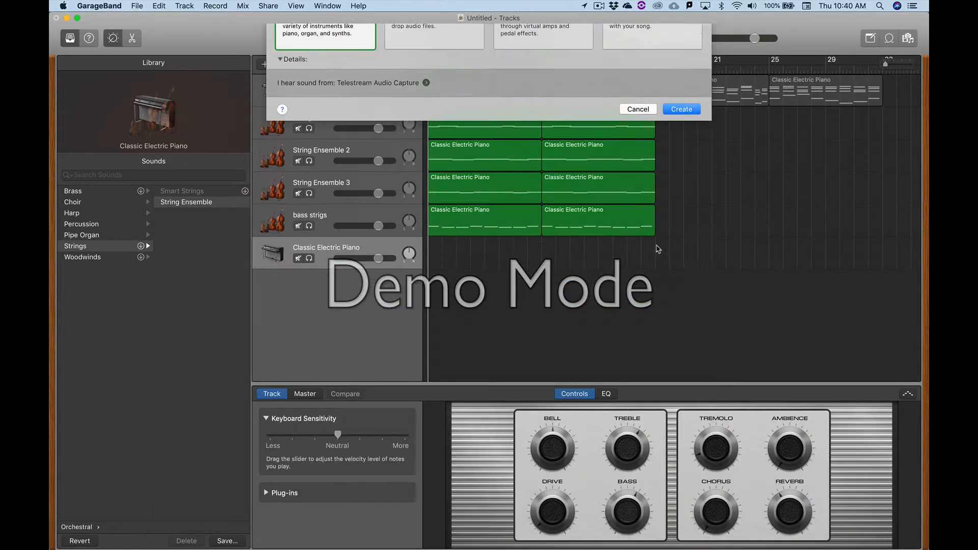
- Browse the Orchestral Woodwinds sounds and assign the Steinway Grand Piano sound to the new track
{"action": "left_click", "coordinate": [98, 258]}
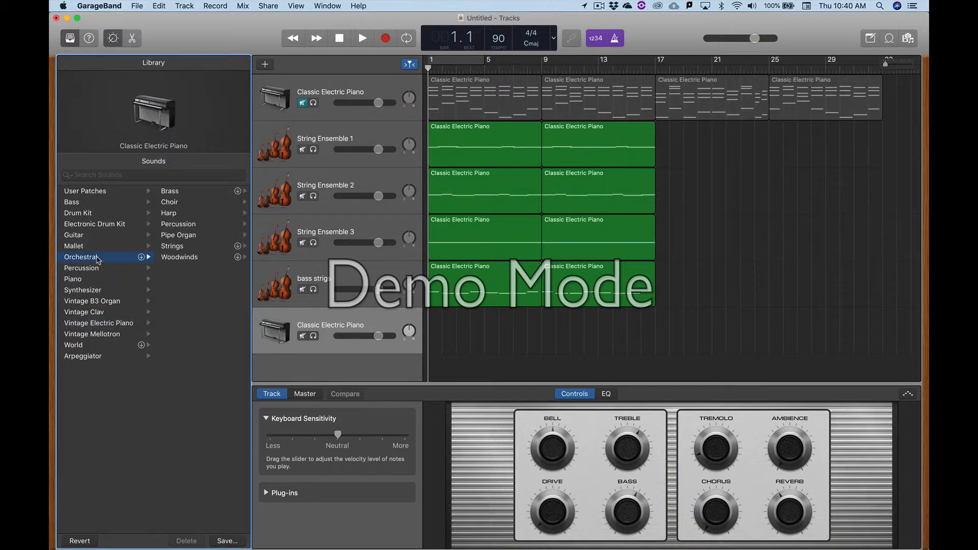
{"action": "left_click", "coordinate": [189, 259]}
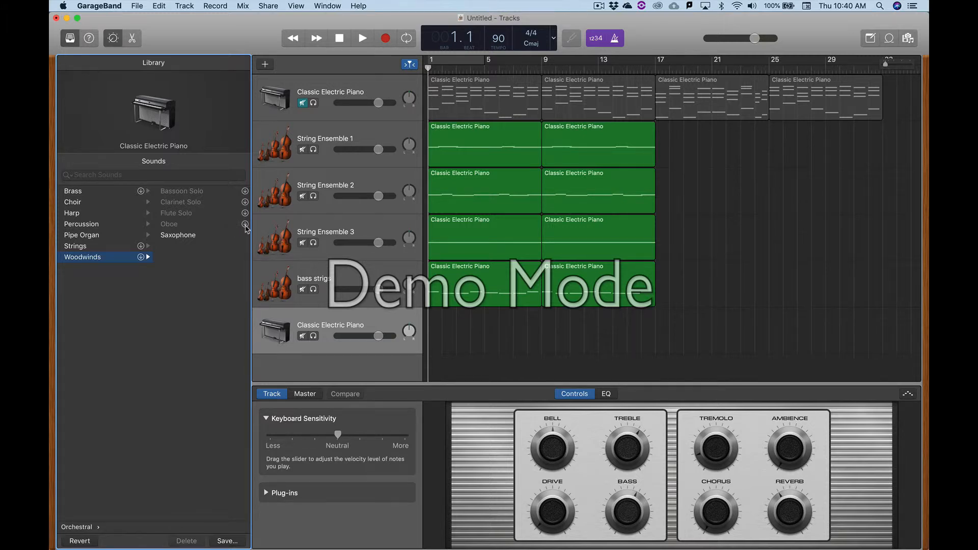
{"action": "scroll", "coordinate": [132, 274], "scroll_direction": "left", "scroll_amount": 5}
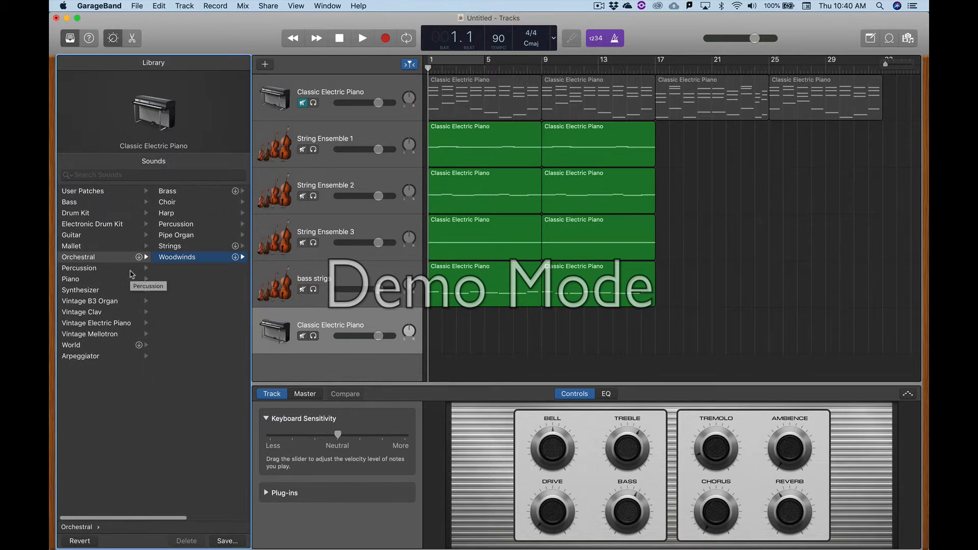
{"action": "left_click", "coordinate": [94, 290]}
{"action": "left_click", "coordinate": [99, 282]}
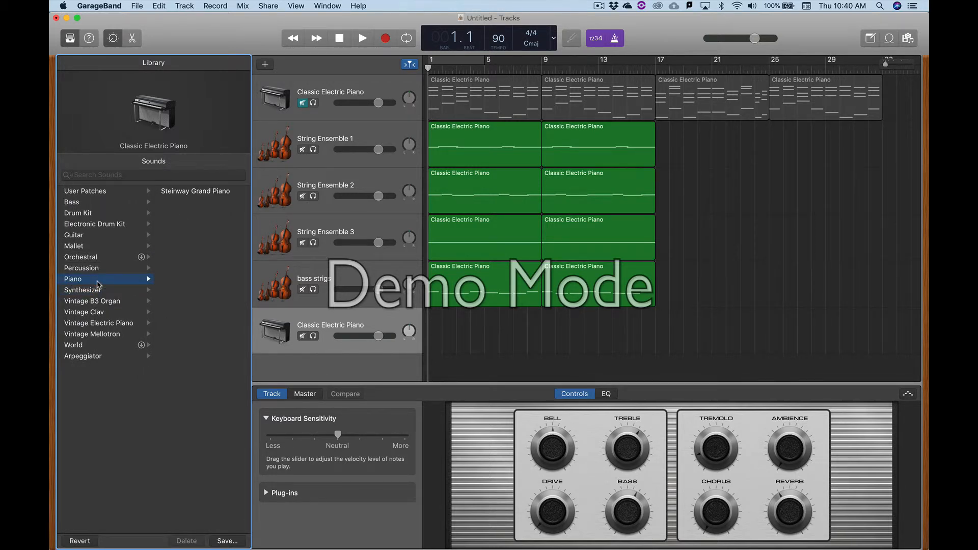
{"action": "left_click", "coordinate": [202, 191]}
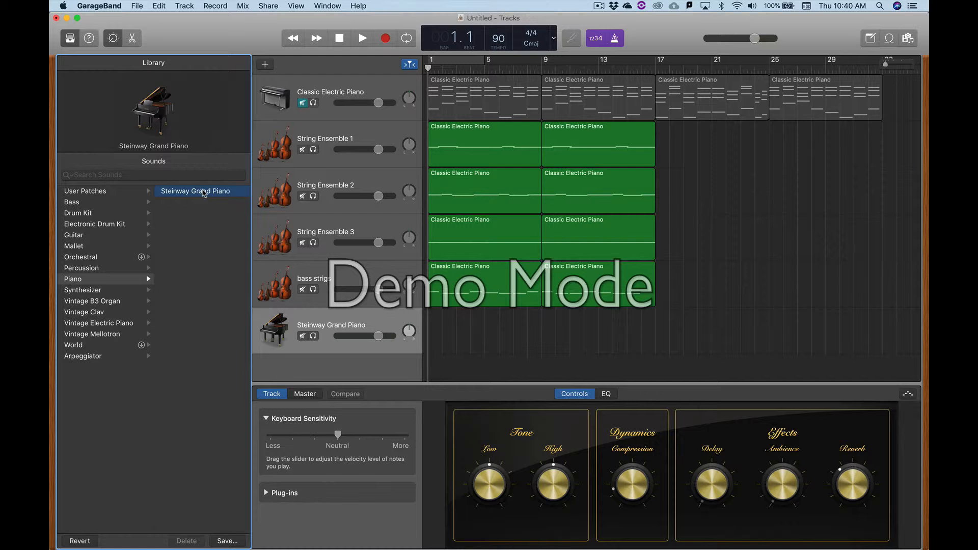
- Preview the opening bars and record a short melody on the Steinway Grand Piano track over bars 1 and 2
{"action": "key", "text": "space"}
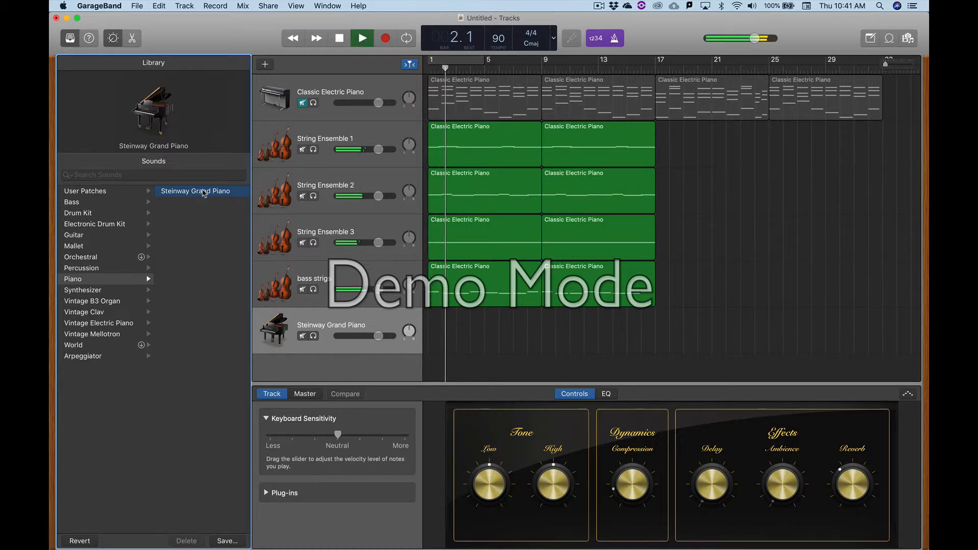
{"action": "key", "text": "space"}
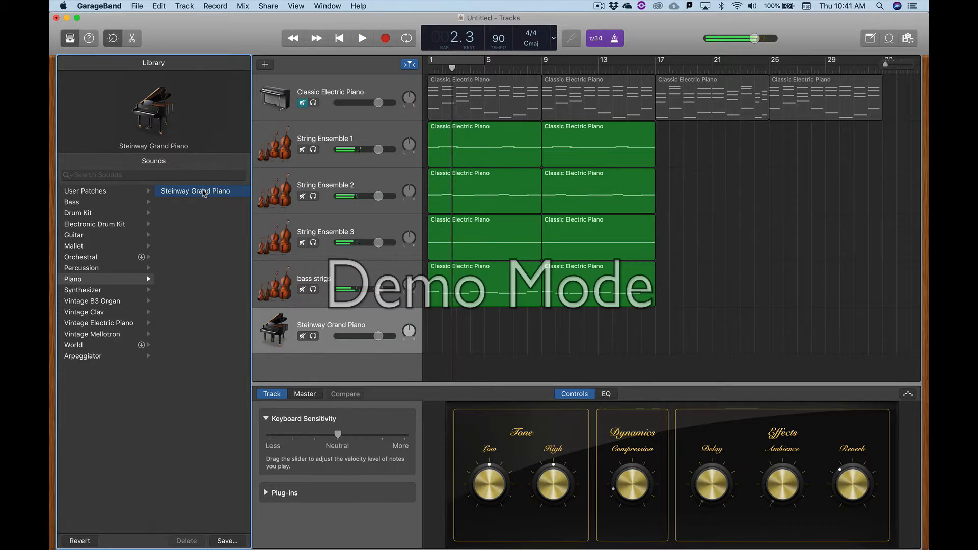
{"action": "key", "text": "Return"}
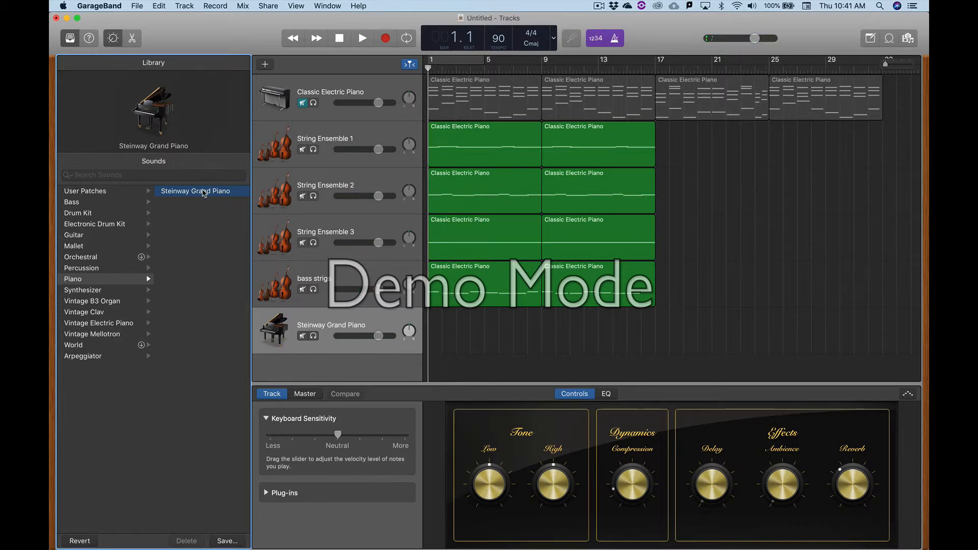
{"action": "key", "text": "r"}
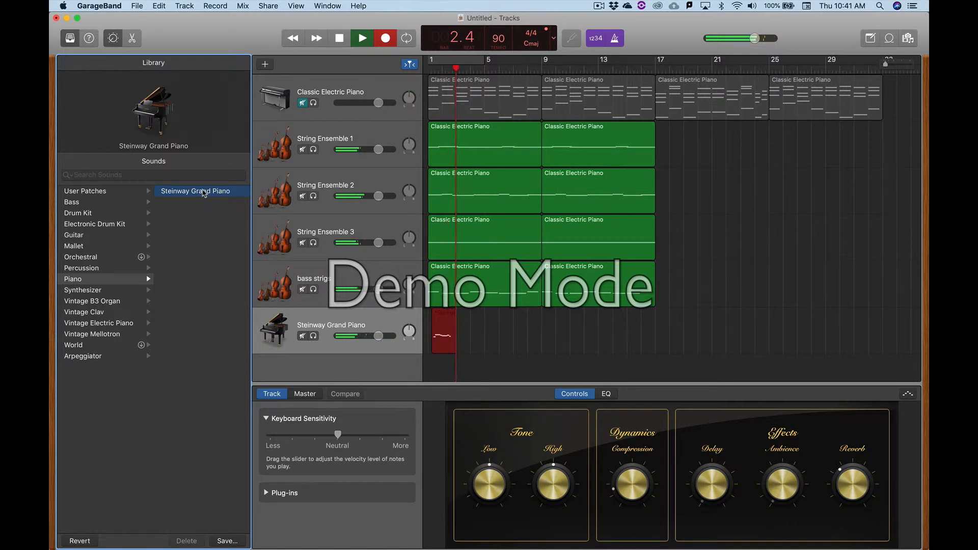
{"action": "key", "text": "space"}
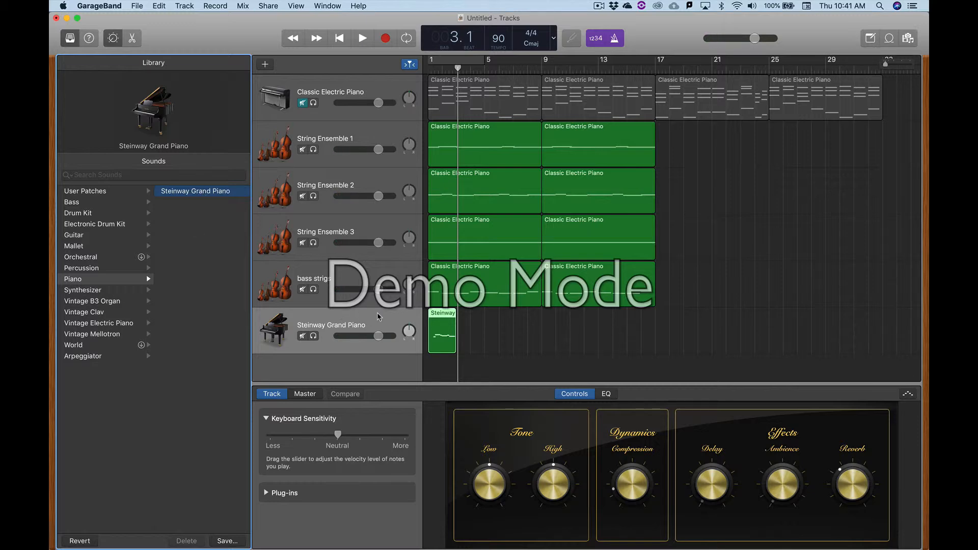
- Quantize all the notes of the recorded Steinway Grand Piano region to 1/8 Note
{"action": "double_click", "coordinate": [433, 315]}
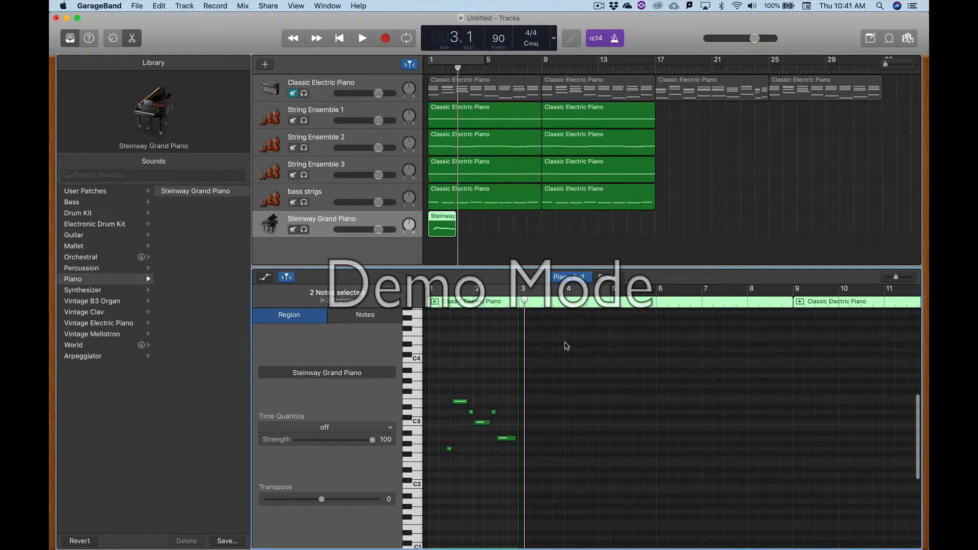
{"action": "scroll", "coordinate": [553, 398], "scroll_direction": "up", "scroll_amount": 5}
{"action": "scroll", "coordinate": [553, 397], "scroll_direction": "left", "scroll_amount": 5}
{"action": "left_click_drag", "start_coordinate": [478, 376], "coordinate": [691, 487]}
{"action": "left_click", "coordinate": [328, 409]}
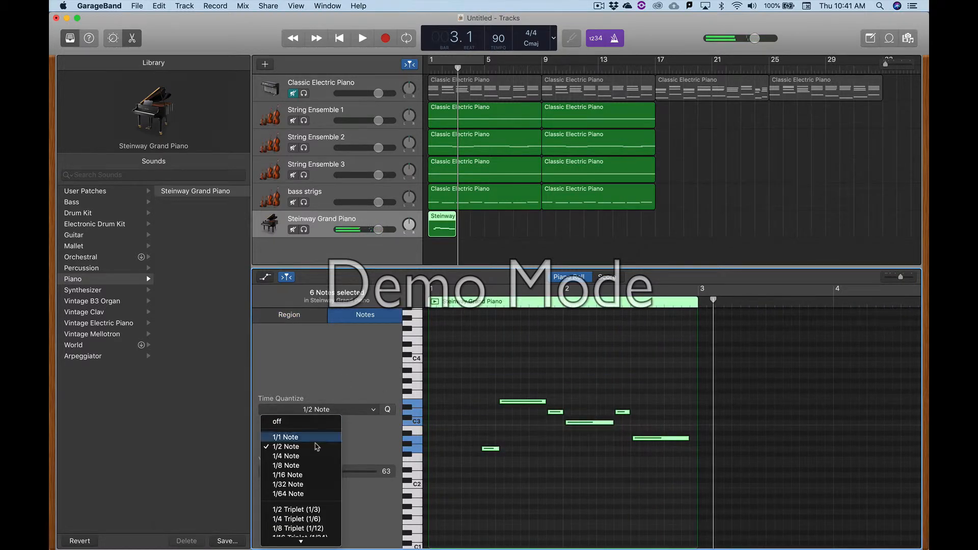
{"action": "left_click", "coordinate": [312, 464]}
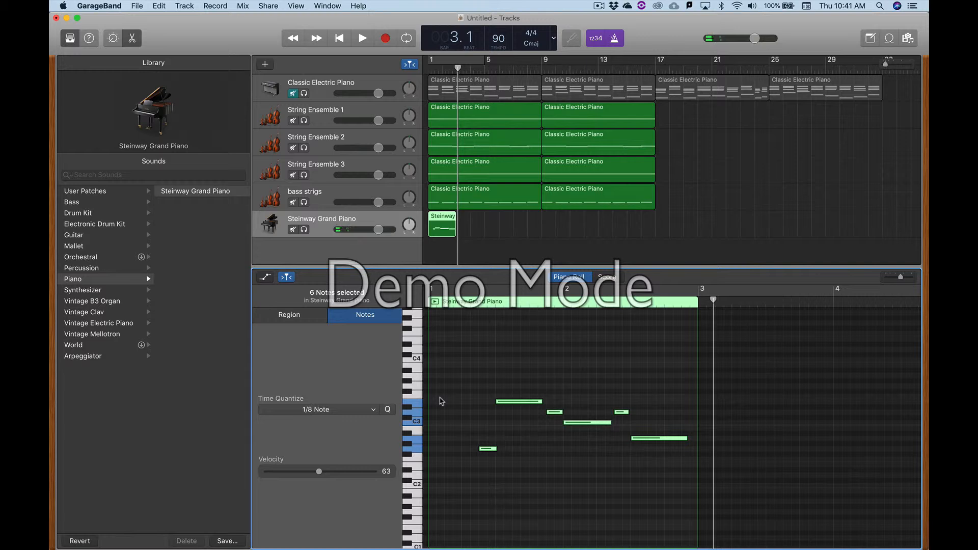
- Play the quantized piano melody with the strings from the beginning through bar 2
{"action": "key", "text": "Return"}
{"action": "key", "text": "space"}
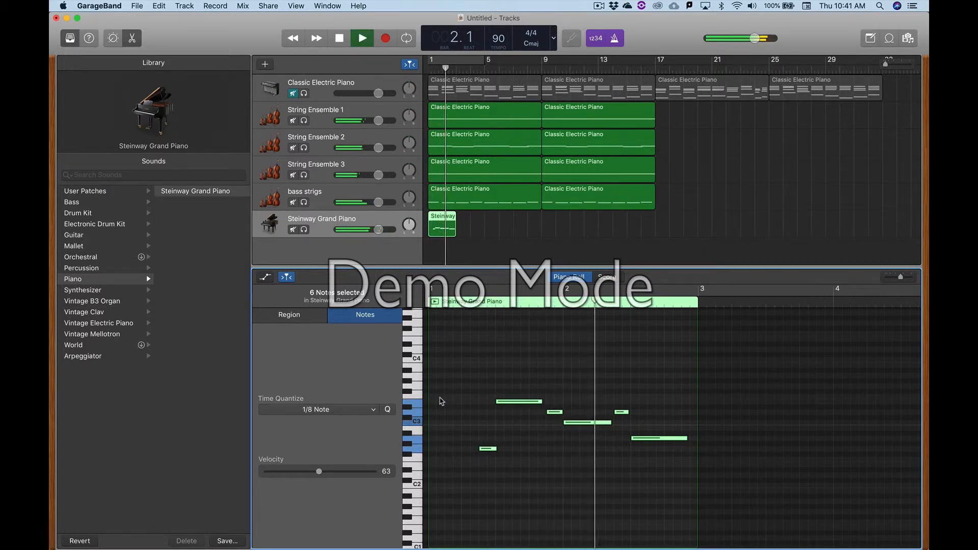
{"action": "key", "text": "space"}
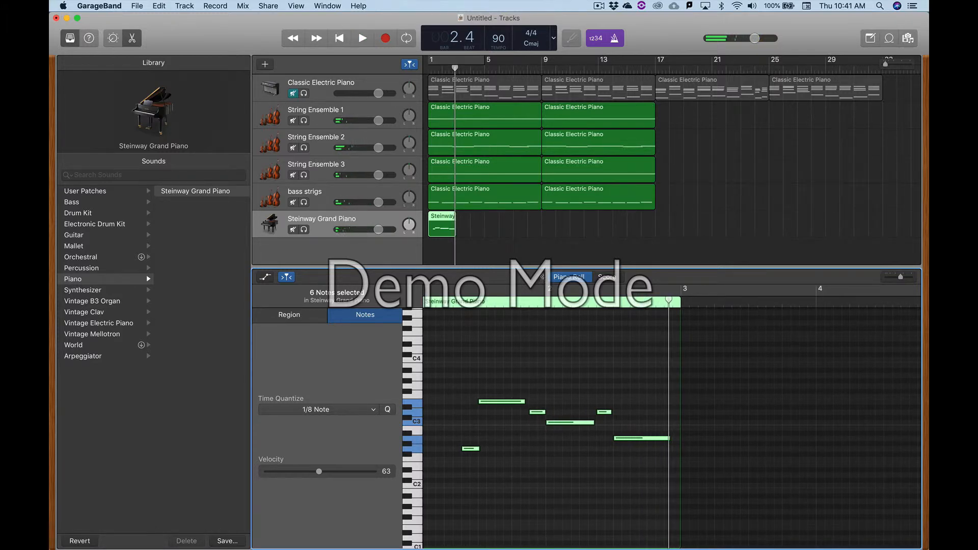
- Copy the Steinway Grand Piano region so the duplicate starts at bar 3
{"action": "scroll", "coordinate": [524, 243], "scroll_direction": "up", "scroll_amount": 10}
{"action": "scroll", "coordinate": [521, 243], "scroll_direction": "left", "scroll_amount": 4}
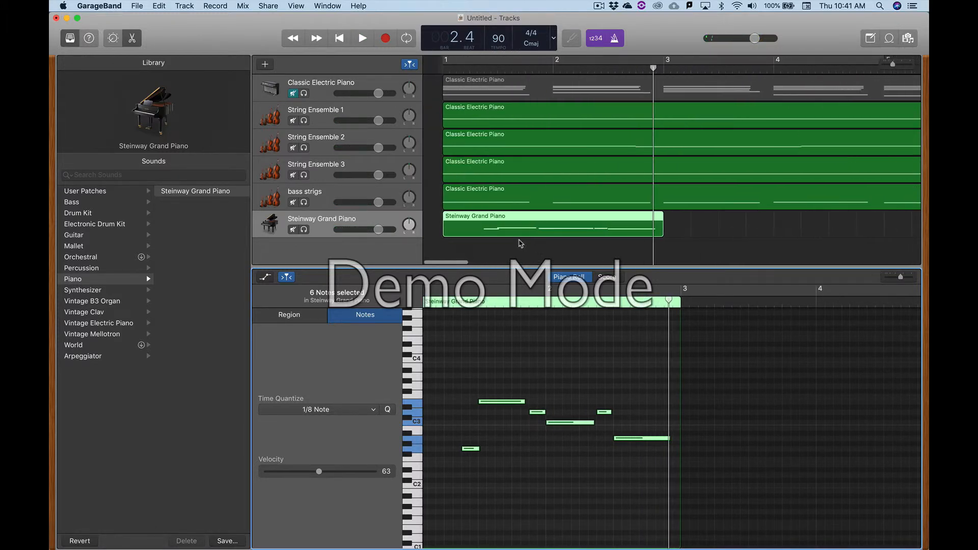
{"action": "left_click_drag", "start_coordinate": [476, 218], "coordinate": [697, 219]}
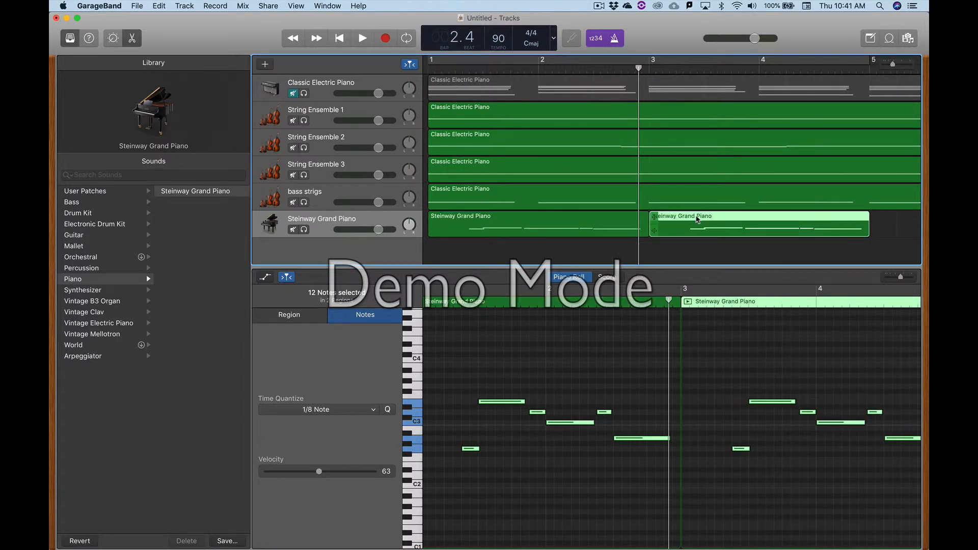
- Play the song from the beginning into bar 4 to check the repeated piano melody against the strings
{"action": "key", "text": "Return"}
{"action": "key", "text": "space"}
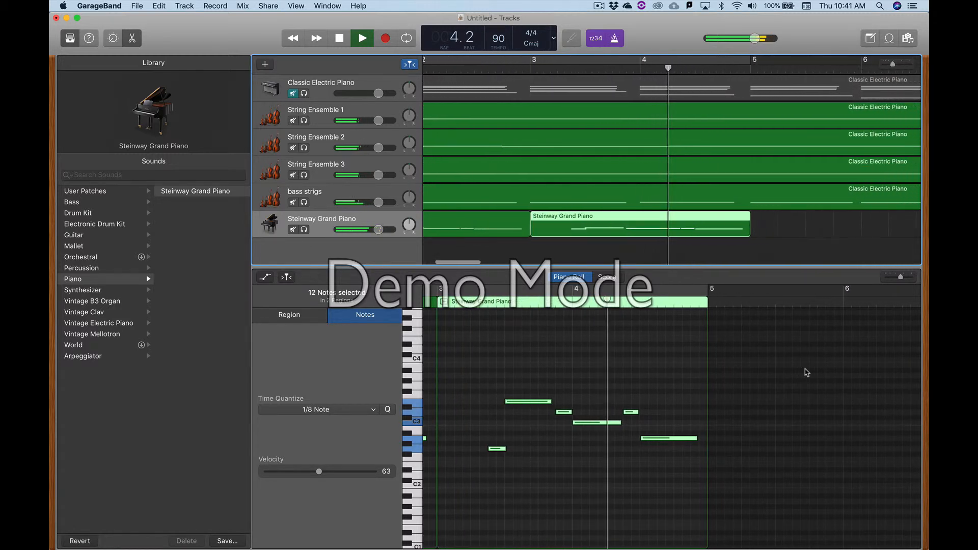
{"action": "key", "text": "space"}
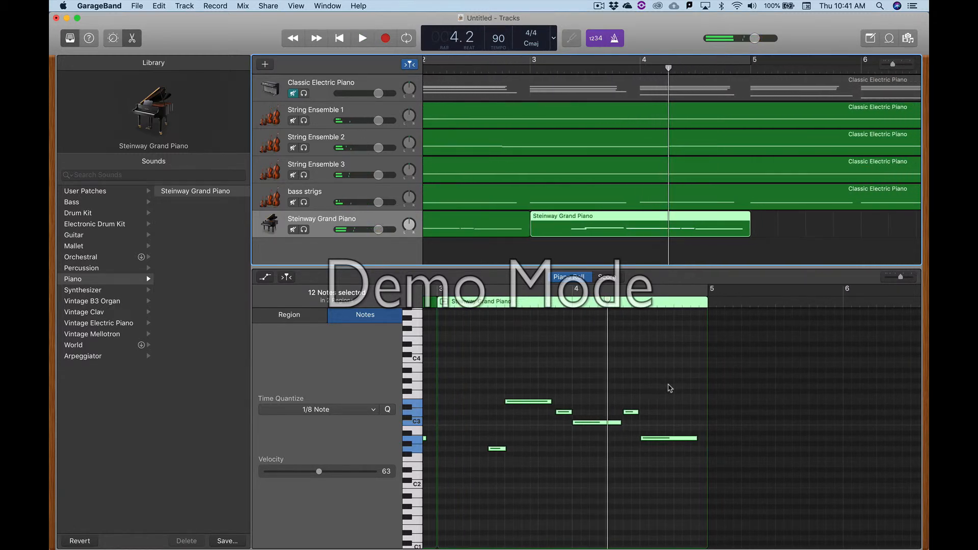
{"action": "scroll", "coordinate": [670, 388], "scroll_direction": "left", "scroll_amount": 3}
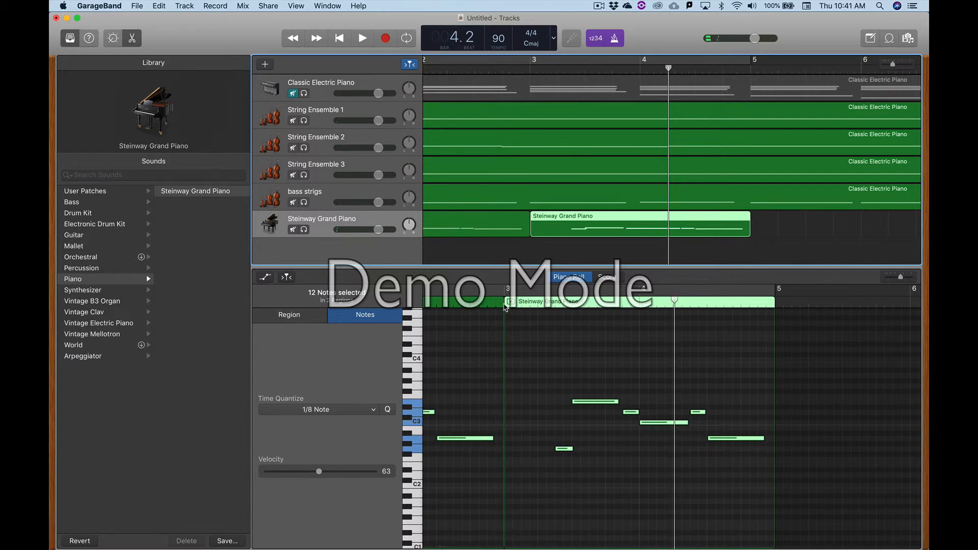
- In the piano region at bar 3, delete the last two notes and extend the bar 4 C3 note to the region's end at bar 5
{"action": "left_click", "coordinate": [505, 305]}
{"action": "key", "text": "space"}
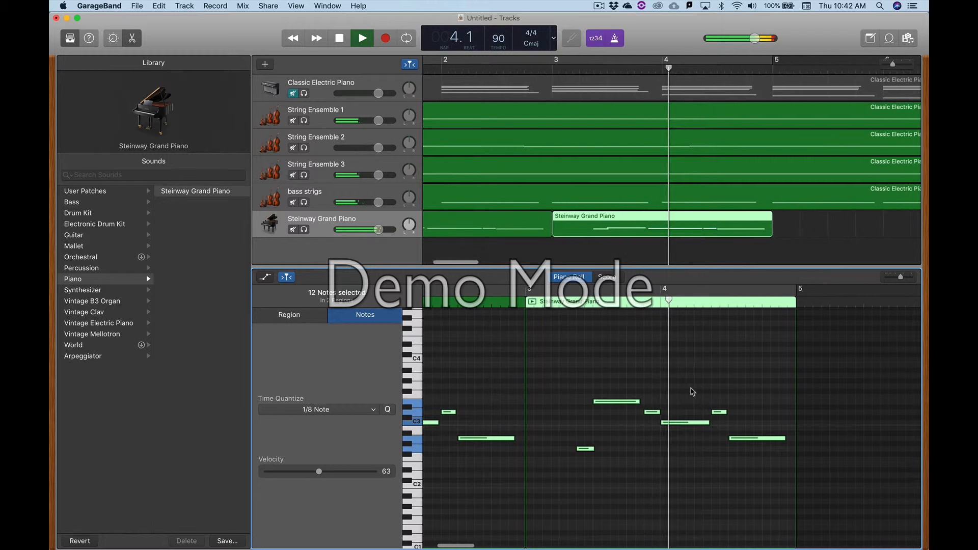
{"action": "key", "text": "space"}
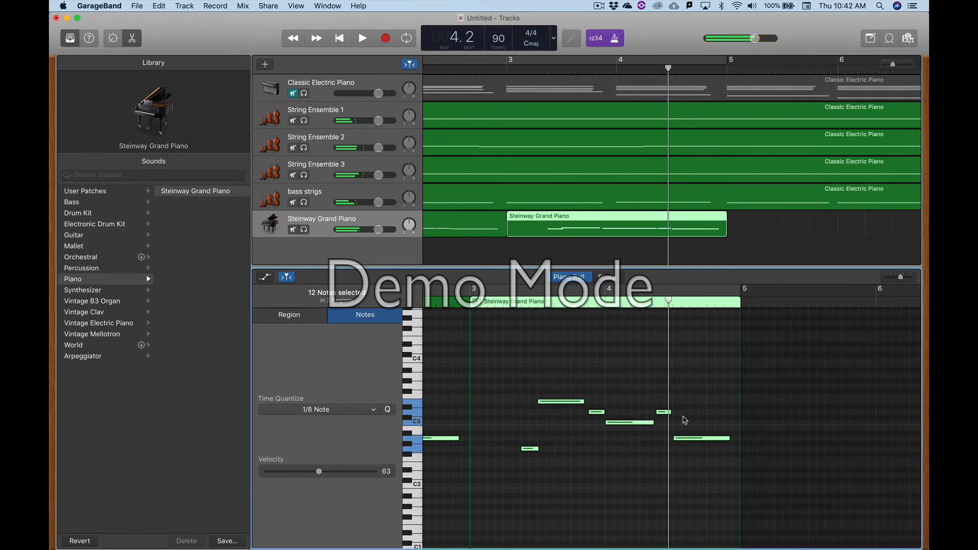
{"action": "left_click_drag", "start_coordinate": [663, 401], "coordinate": [740, 422]}
{"action": "key", "text": "Delete"}
{"action": "double_click", "coordinate": [469, 305]}
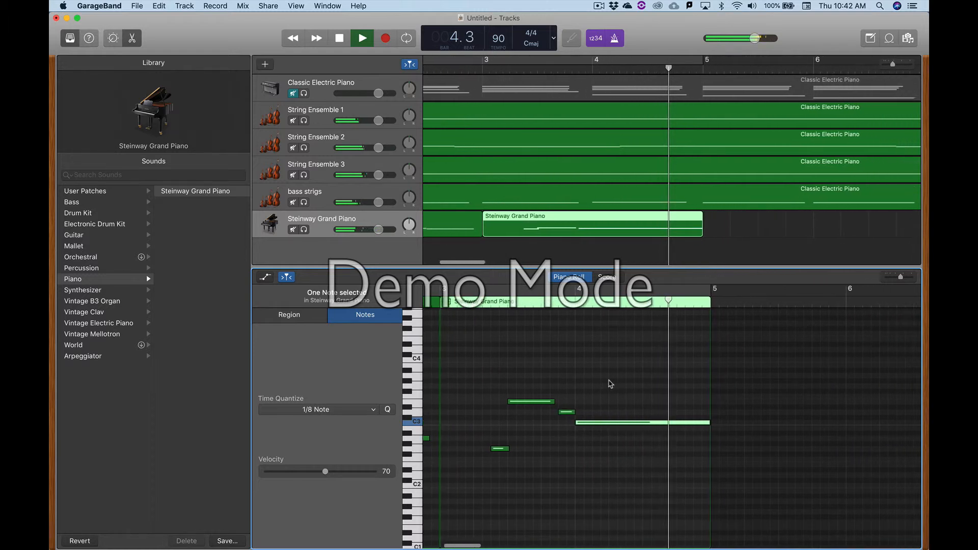
{"action": "key", "text": "space"}
- Copy the first Steinway Grand Piano region to bar 5 and play the song from the beginning up to bar 6
{"action": "scroll", "coordinate": [635, 388], "scroll_direction": "down", "scroll_amount": 3}
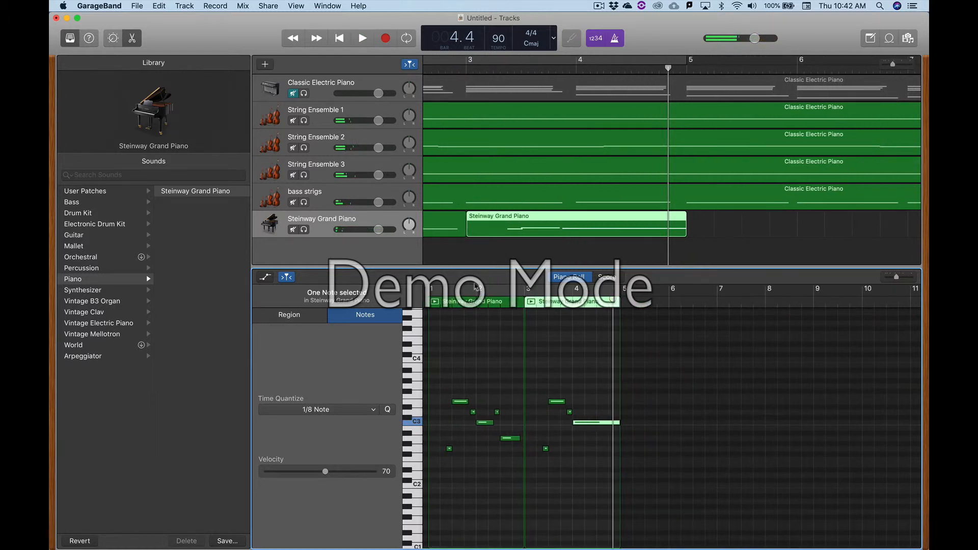
{"action": "left_click", "coordinate": [477, 304]}
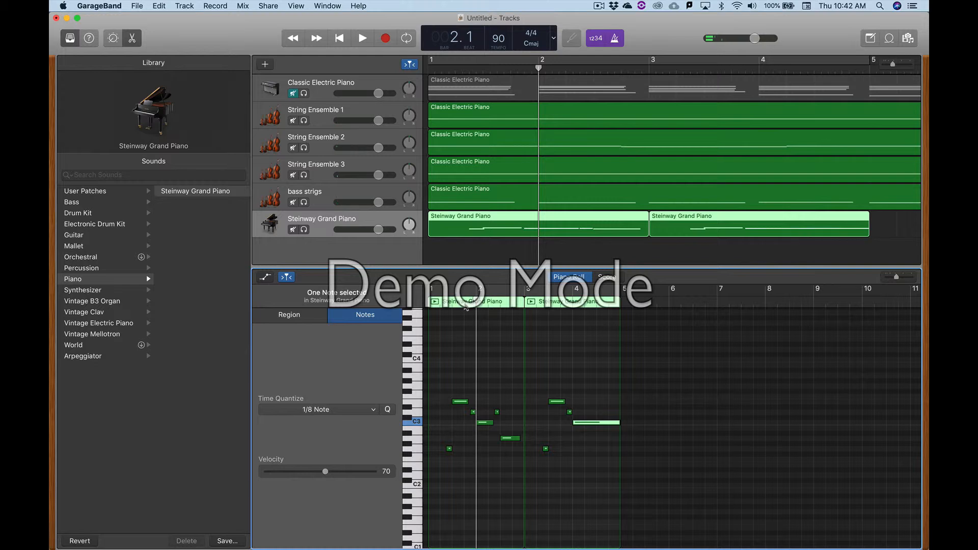
{"action": "scroll", "coordinate": [588, 216], "scroll_direction": "down", "scroll_amount": 3}
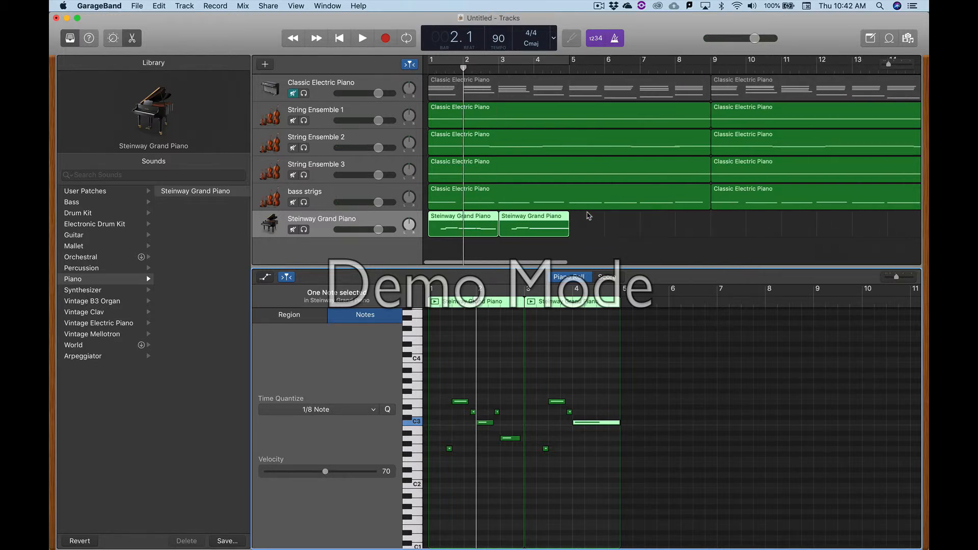
{"action": "left_click_drag", "start_coordinate": [478, 220], "coordinate": [617, 223]}
{"action": "key", "text": "Return"}
{"action": "key", "text": "space"}
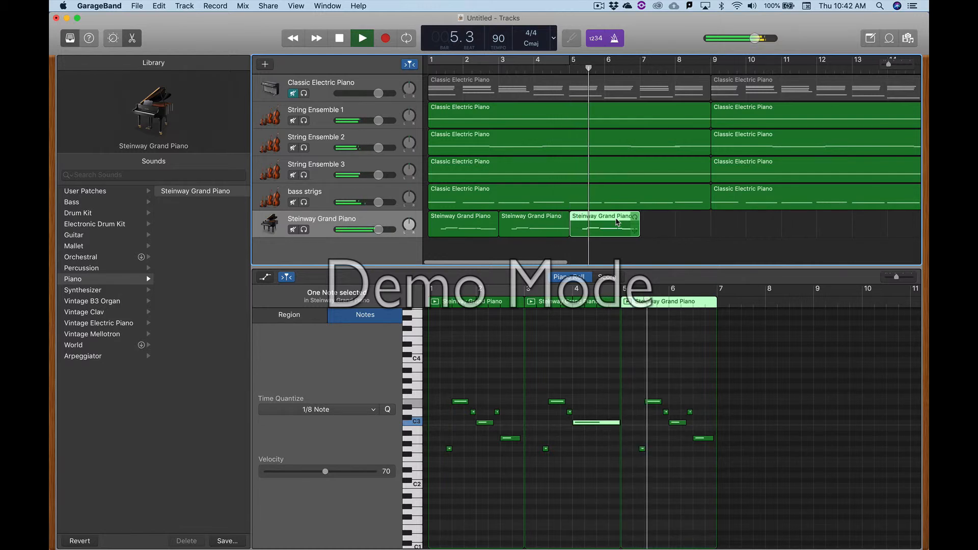
{"action": "key", "text": "space"}
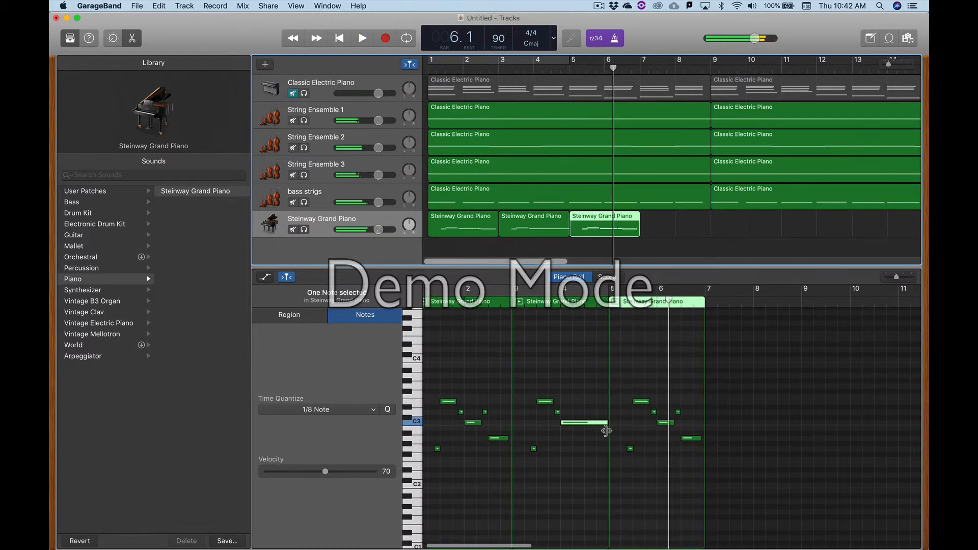
- In the third piano region, raise the C3 note at the start of bar 6 to G3
{"action": "left_click", "coordinate": [666, 425]}
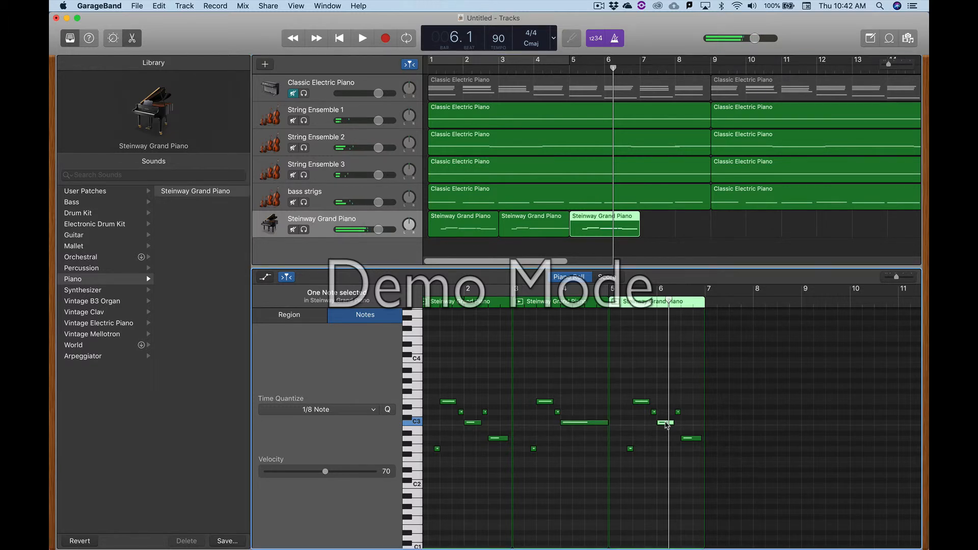
{"action": "left_click", "coordinate": [667, 426]}
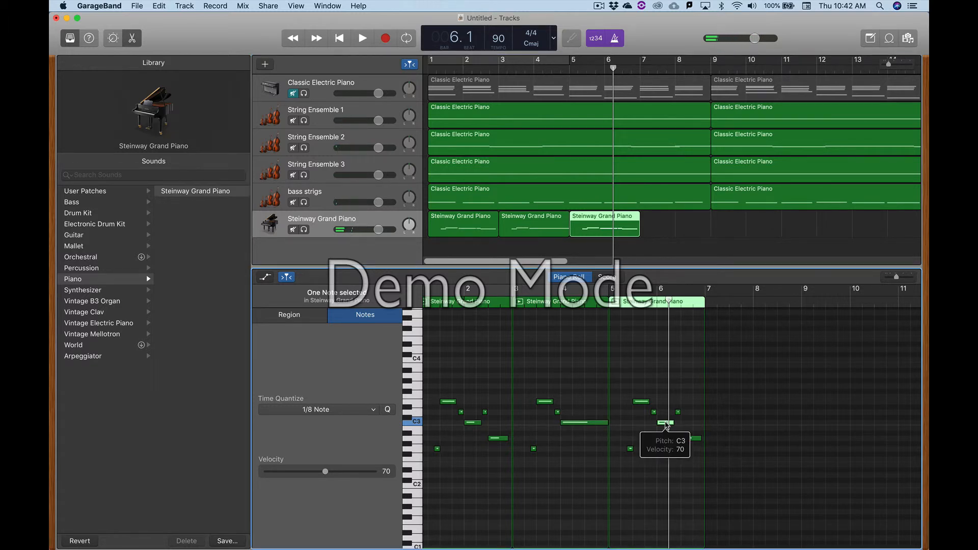
{"action": "left_click", "coordinate": [609, 306]}
{"action": "key", "text": "space"}
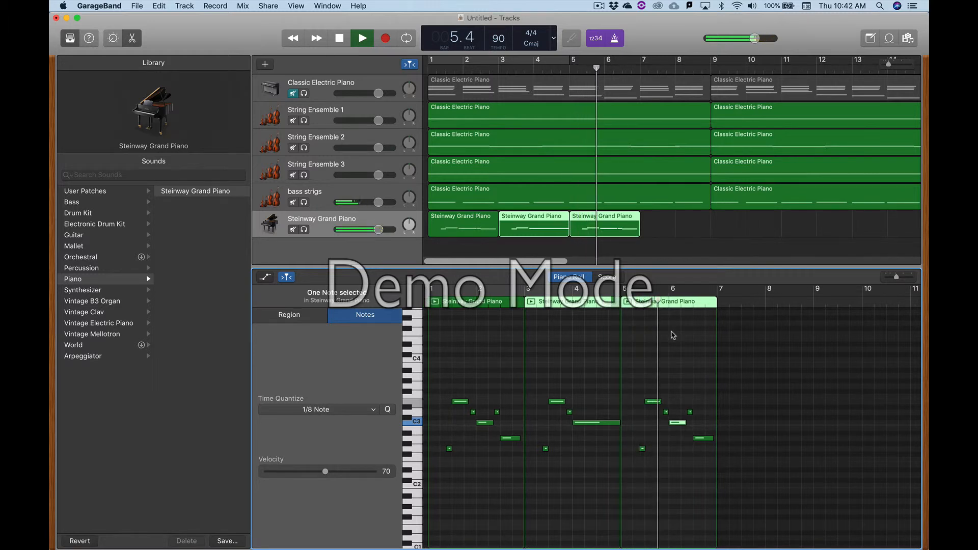
{"action": "key", "text": "space"}
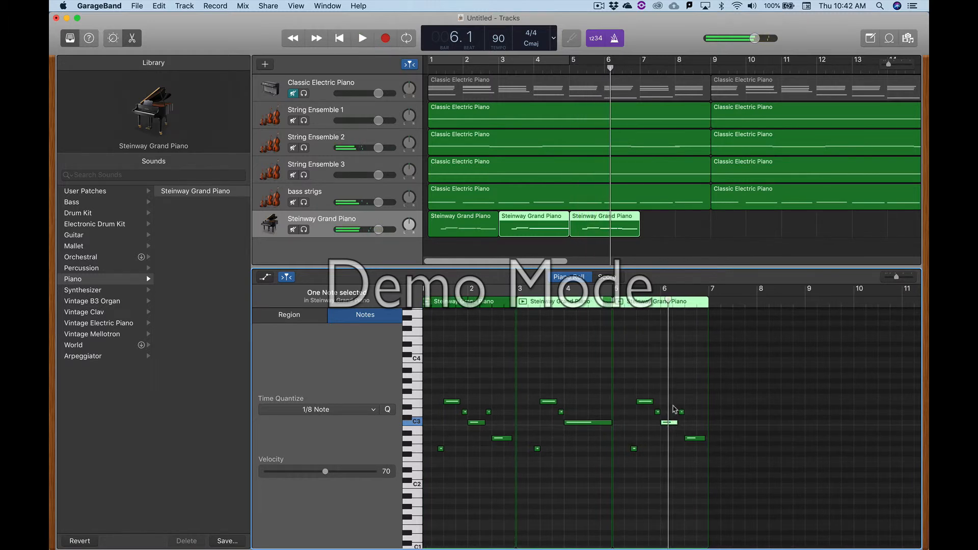
{"action": "left_click_drag", "start_coordinate": [671, 422], "coordinate": [671, 388]}
{"action": "left_click_drag", "start_coordinate": [673, 387], "coordinate": [672, 387]}
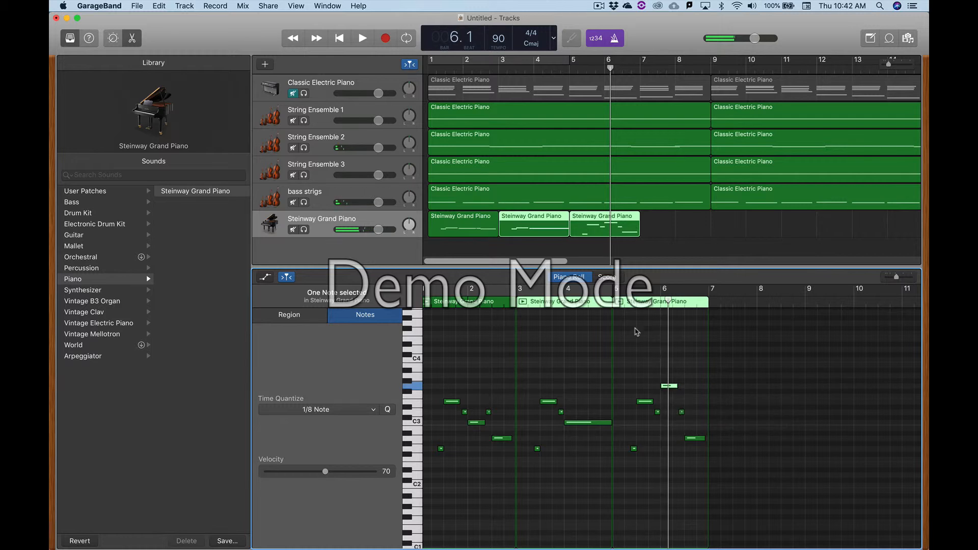
- Raise the last note of the third piano region to E3 and listen to the changed phrase in context
{"action": "double_click", "coordinate": [554, 305]}
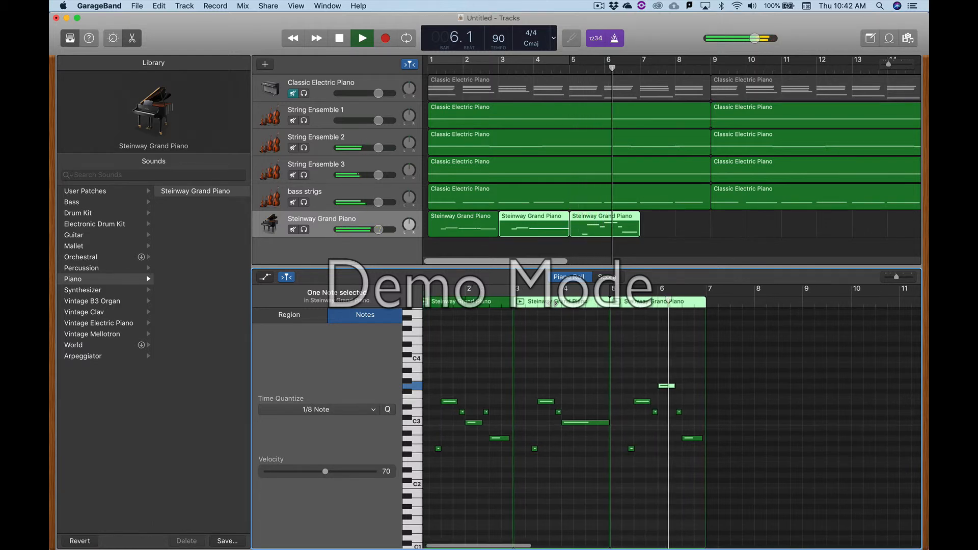
{"action": "key", "text": "space"}
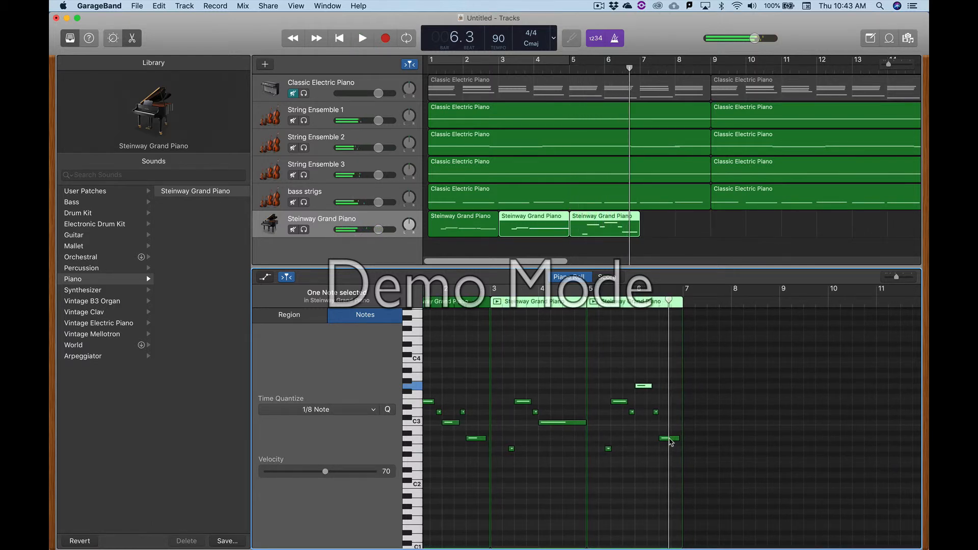
{"action": "left_click_drag", "start_coordinate": [669, 439], "coordinate": [668, 402]}
{"action": "key", "text": "space"}
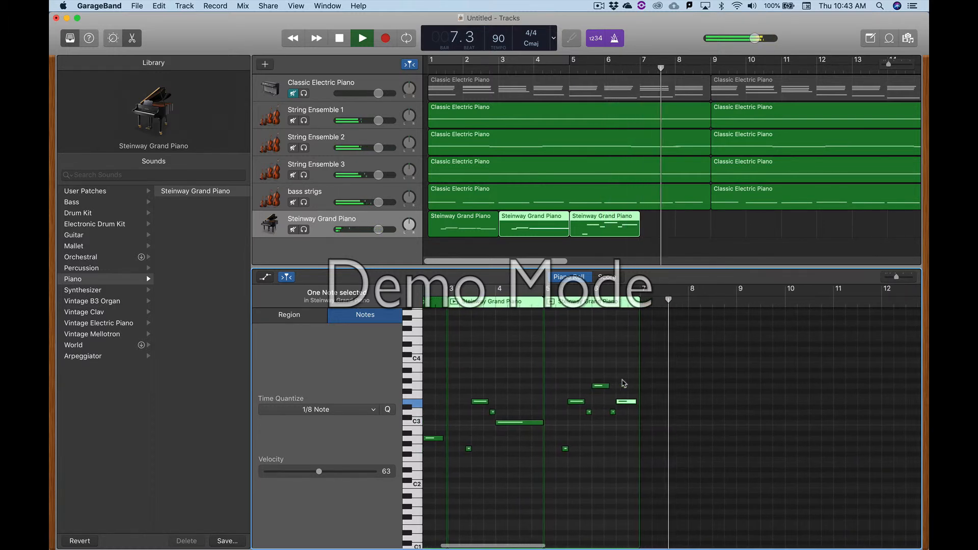
{"action": "key", "text": "space"}
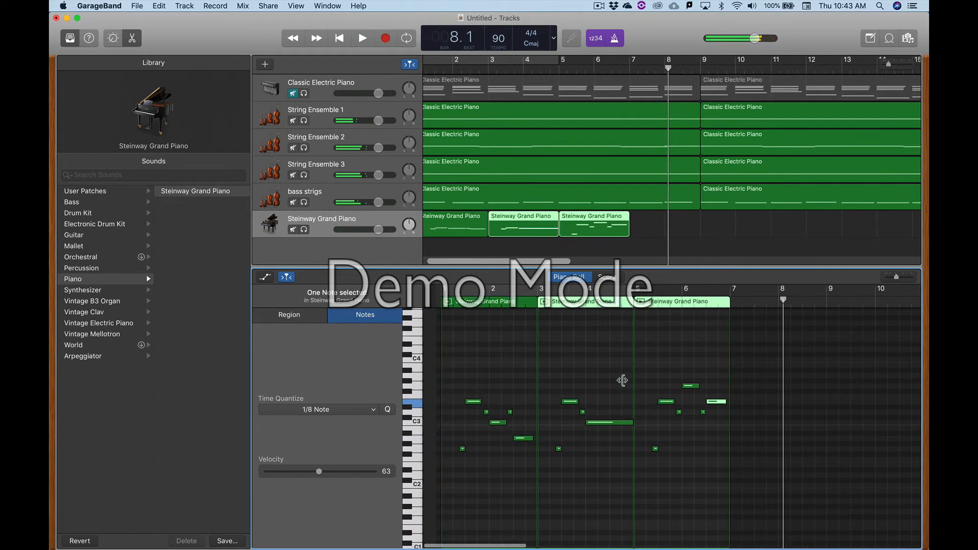
- Copy the first Steinway Grand Piano region to bar 7 and place the playhead at bar 7
{"action": "left_click", "coordinate": [646, 257]}
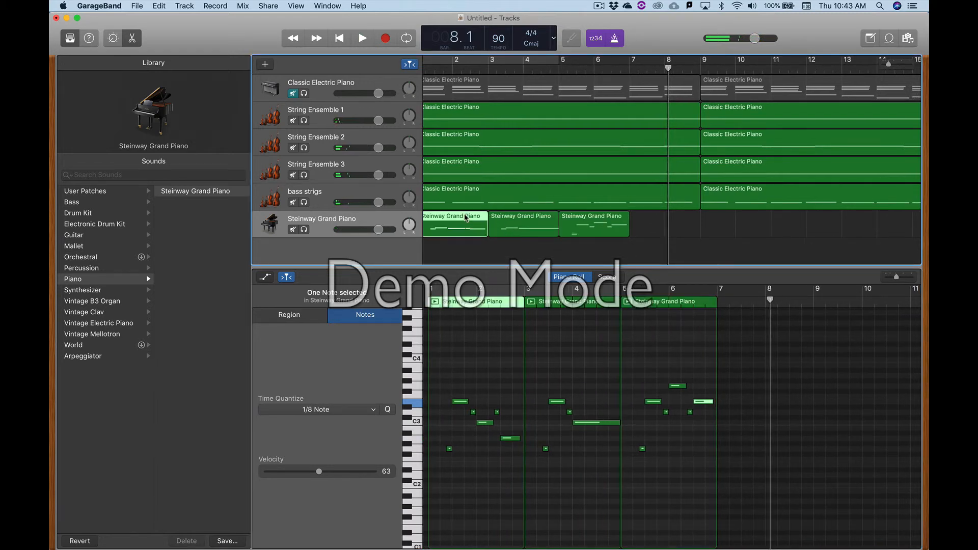
{"action": "left_click_drag", "start_coordinate": [466, 218], "coordinate": [666, 197], "text": "alt"}
{"action": "left_click", "coordinate": [630, 71]}
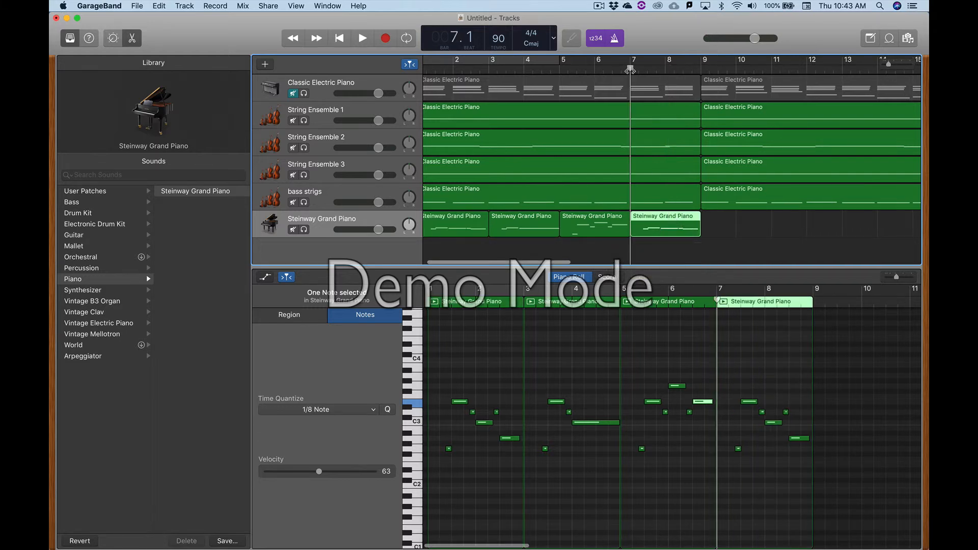
- In the piano region at bar 7, delete the last two notes and extend the bar 8 C3 note to bar 9
{"action": "key", "text": "space"}
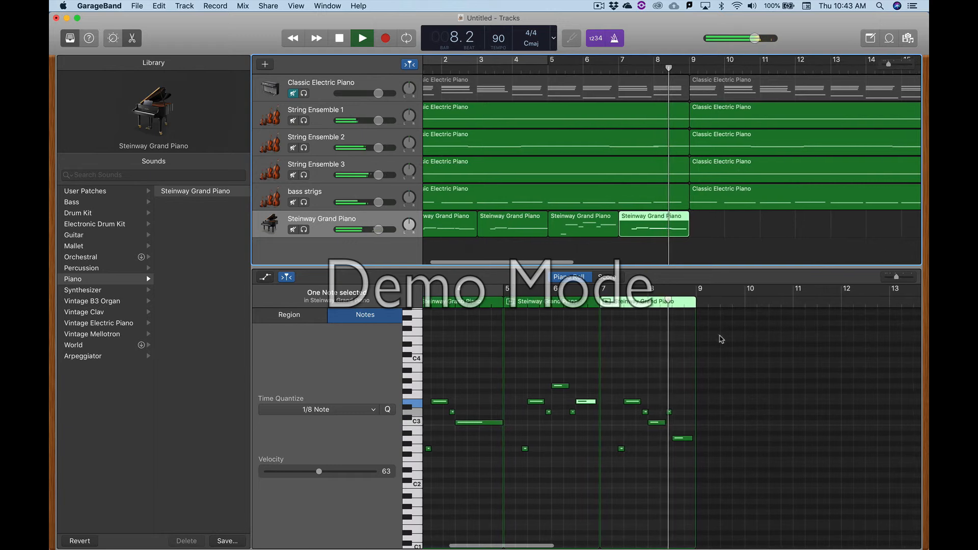
{"action": "key", "text": "space"}
{"action": "left_click_drag", "start_coordinate": [657, 407], "coordinate": [683, 424]}
{"action": "key", "text": "Delete"}
- Play the song from the beginning into bar 6 to check the piano melody
{"action": "key", "text": "Return"}
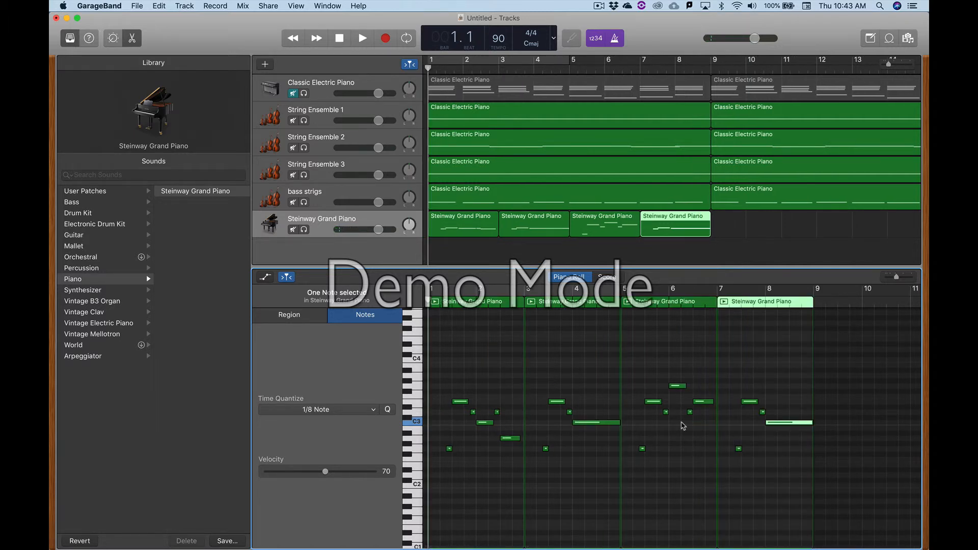
{"action": "key", "text": "space"}
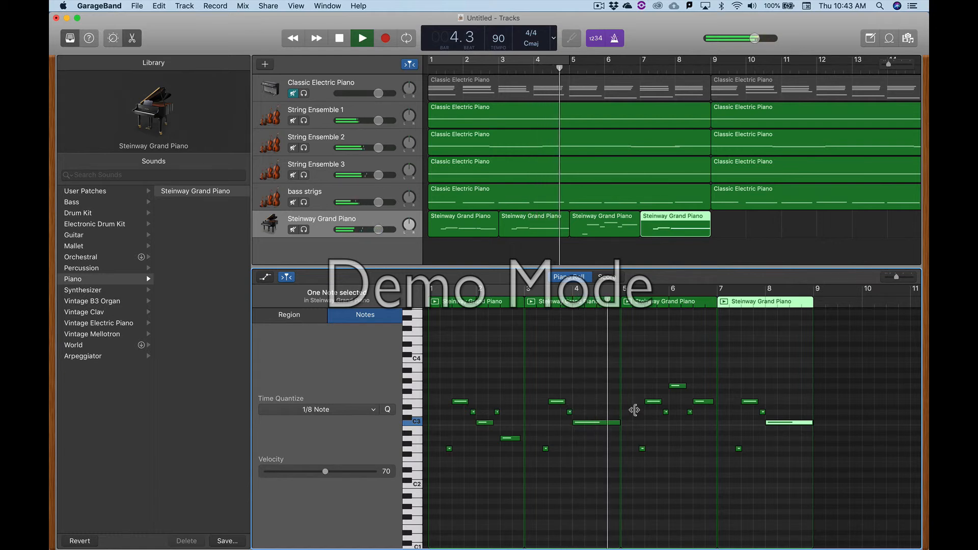
{"action": "scroll", "coordinate": [657, 410], "scroll_direction": "right", "scroll_amount": 3}
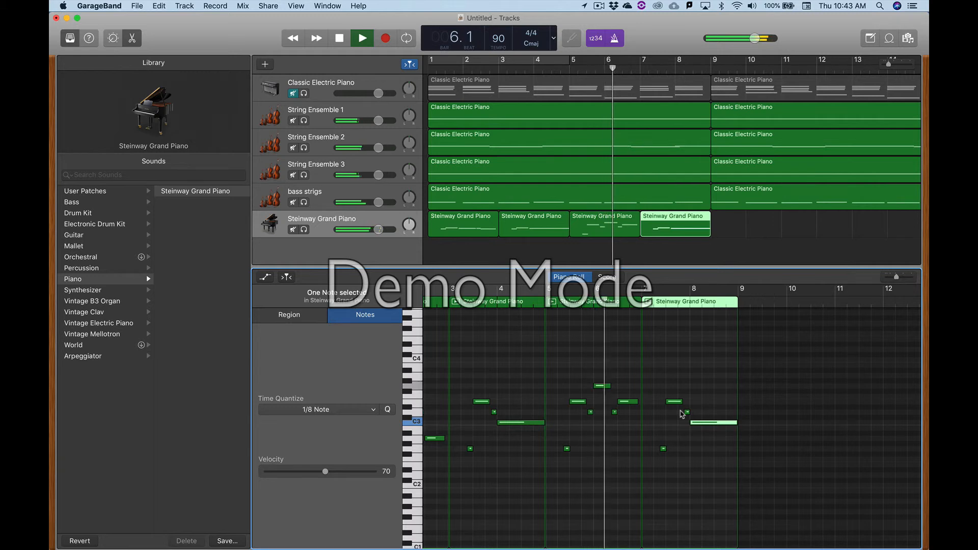
{"action": "key", "text": "space"}
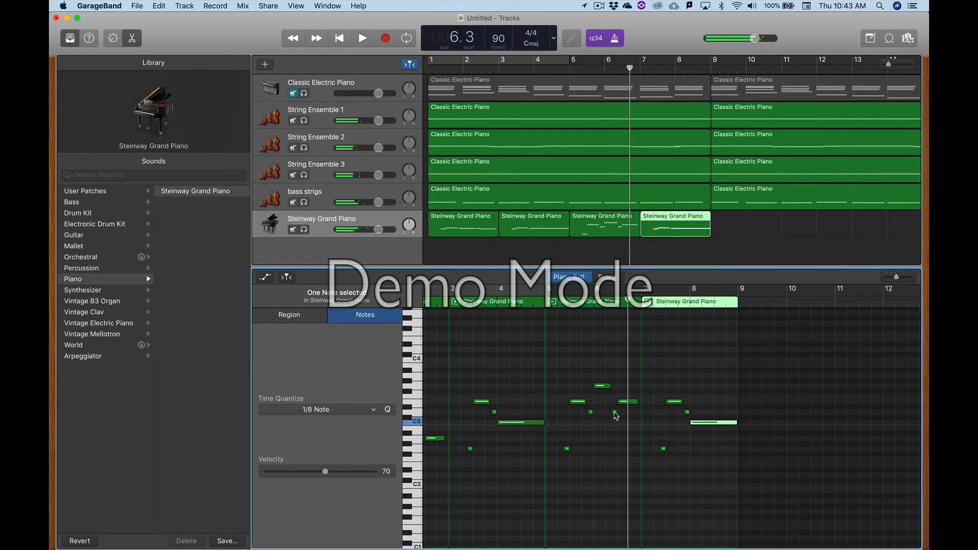
- Raise the short D3 note in bar 6 of the third piano region to F3 and play the phrase from bar 5
{"action": "left_click_drag", "start_coordinate": [615, 412], "coordinate": [617, 399]}
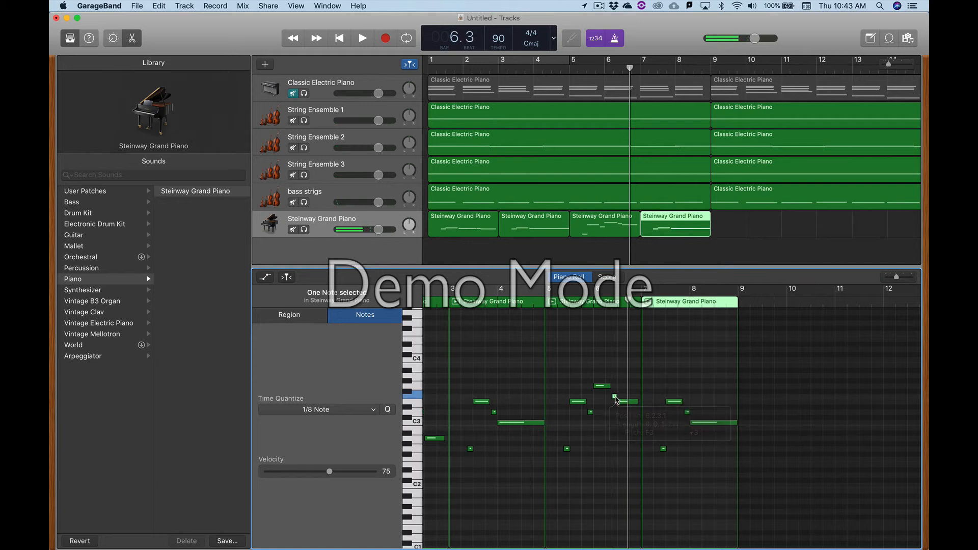
{"action": "left_click", "coordinate": [546, 306]}
{"action": "key", "text": "space"}
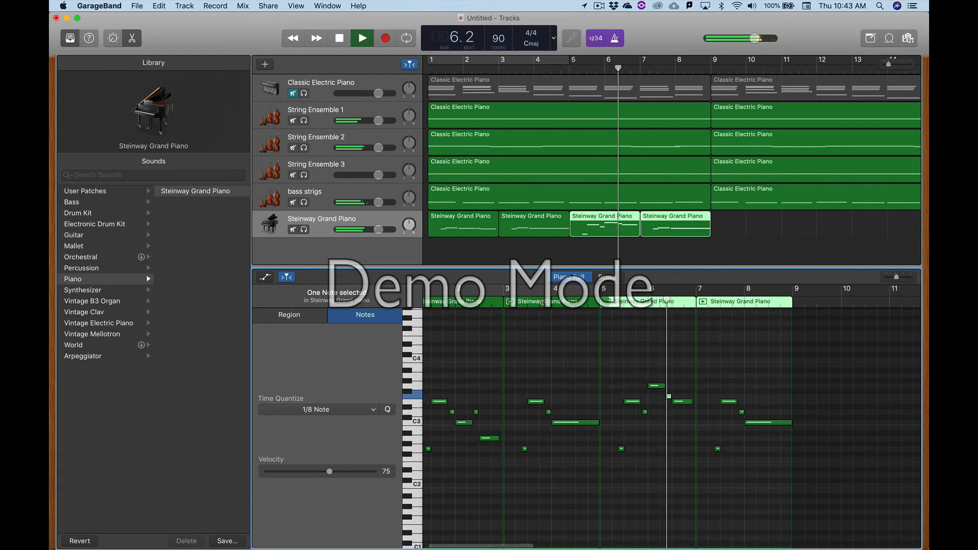
{"action": "key", "text": "space"}
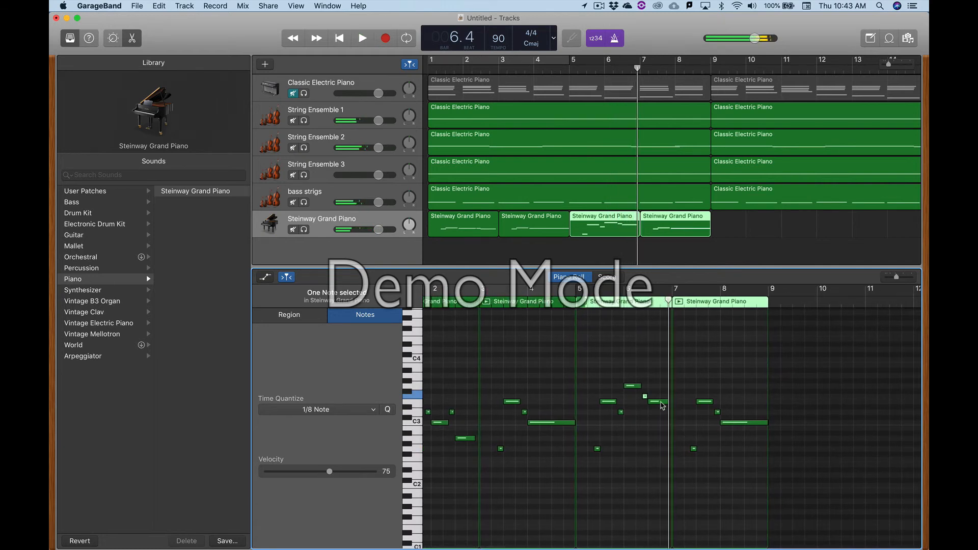
- Shorten the closing E3 note of the third piano region and add a copy of it on D3 directly after it
{"action": "scroll", "coordinate": [663, 405], "scroll_direction": "right", "scroll_amount": 1}
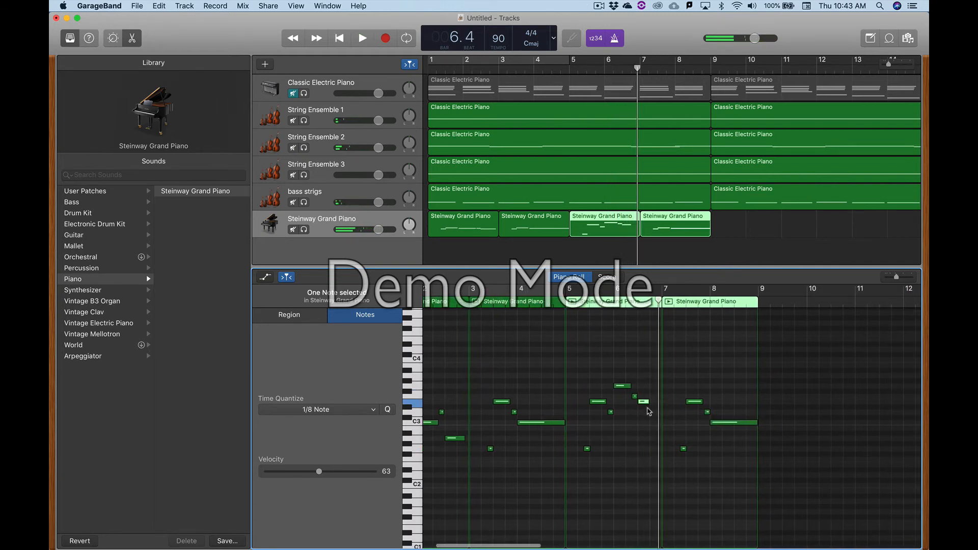
{"action": "left_click_drag", "start_coordinate": [646, 405], "coordinate": [656, 410]}
{"action": "left_click", "coordinate": [566, 292]}
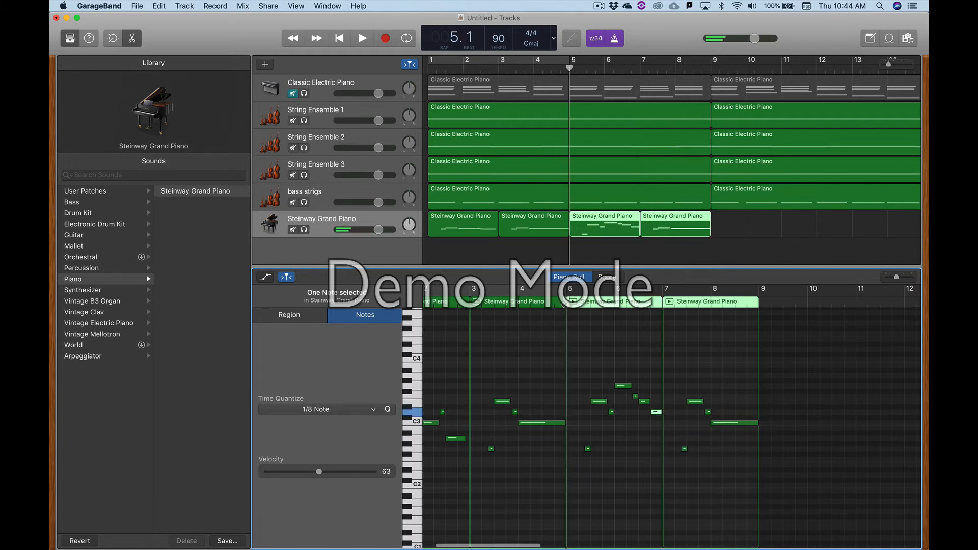
{"action": "key", "text": "space"}
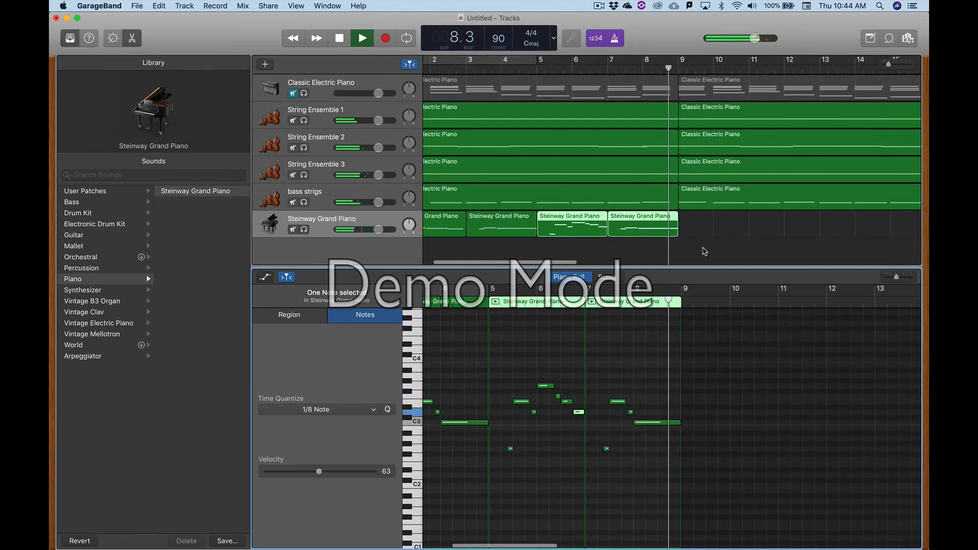
{"action": "key", "text": "space"}
- Copy all four Steinway Grand Piano regions so the duplicates start at bar 9
{"action": "scroll", "coordinate": [704, 251], "scroll_direction": "down", "scroll_amount": 5}
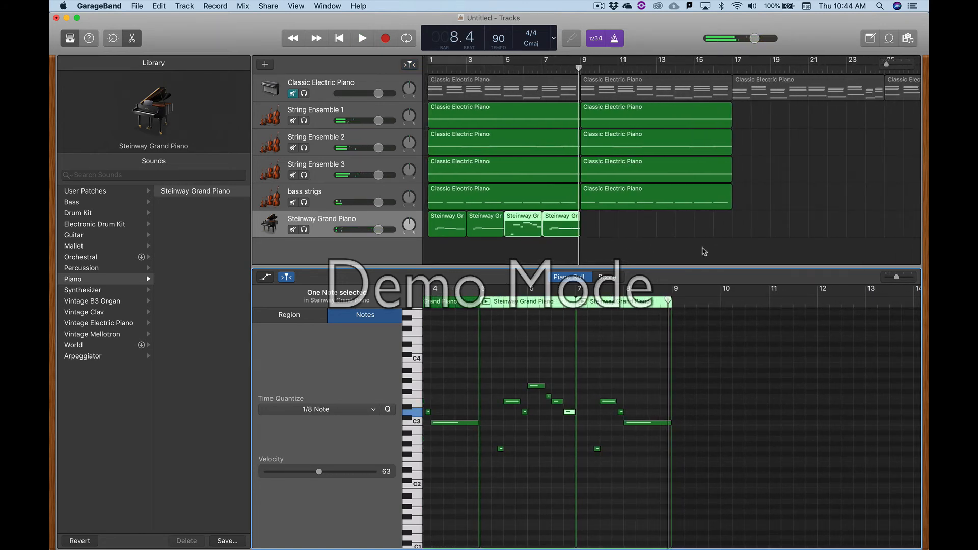
{"action": "left_click_drag", "start_coordinate": [602, 248], "coordinate": [602, 224]}
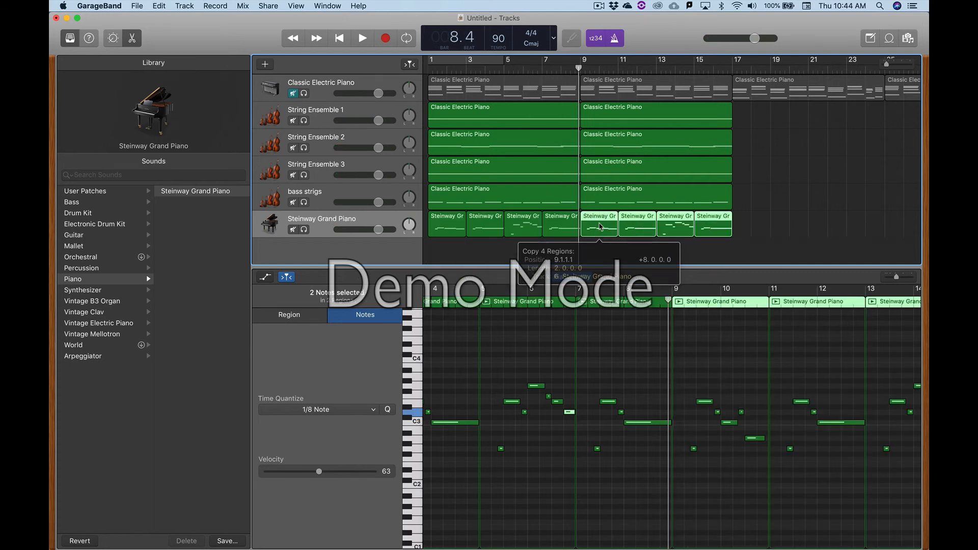
{"action": "scroll", "coordinate": [645, 350], "scroll_direction": "right", "scroll_amount": 10}
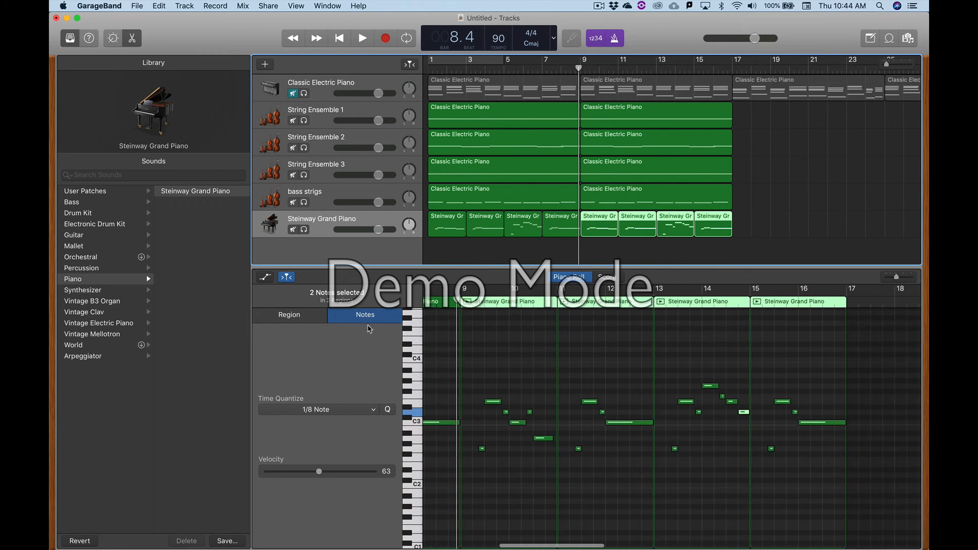
- Transpose the four copied piano regions by 12 semitones and play them from bar 9 into bar 10
{"action": "left_click", "coordinate": [313, 316]}
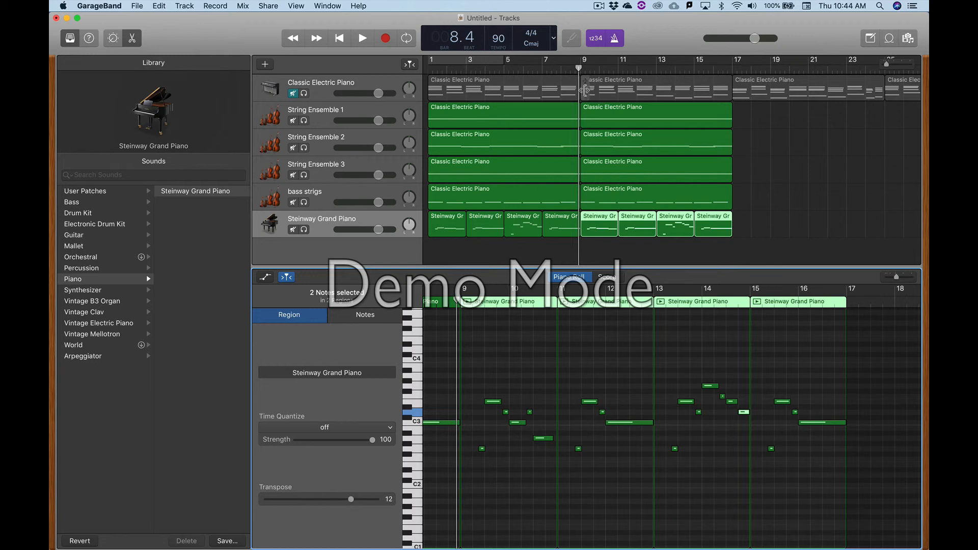
{"action": "key", "text": "space"}
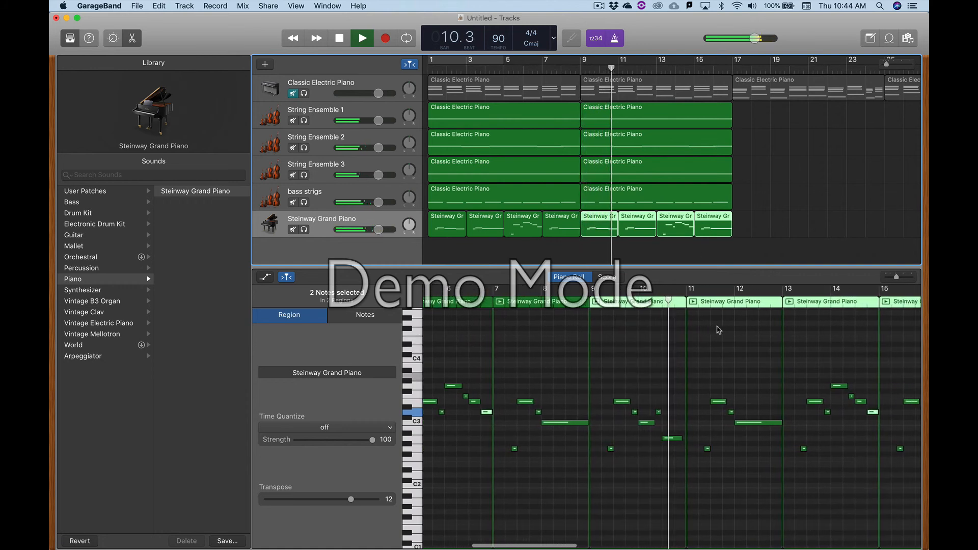
{"action": "key", "text": "space"}
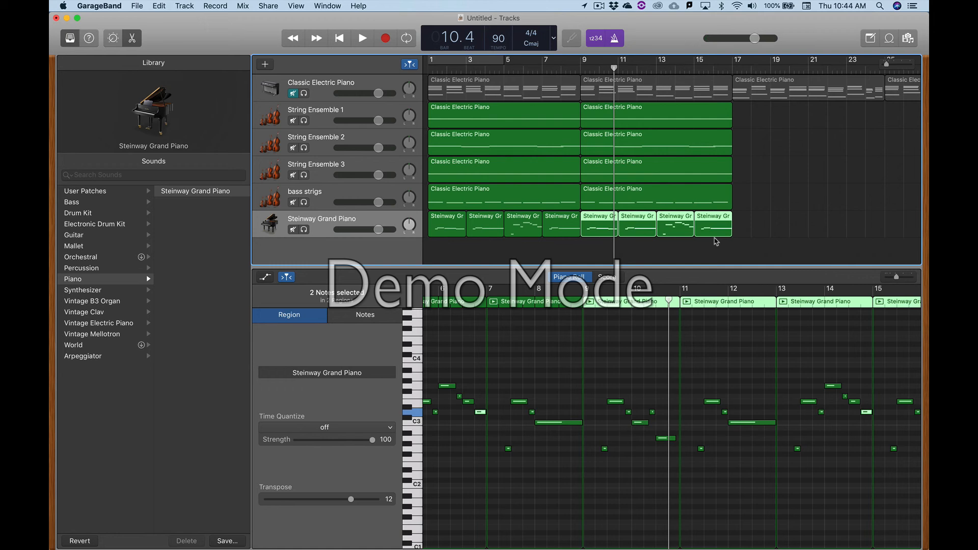
- Copy all the string, bass string and piano regions of bars 9 to 16 so the duplicates start at bar 25
{"action": "scroll", "coordinate": [716, 242], "scroll_direction": "right", "scroll_amount": 5}
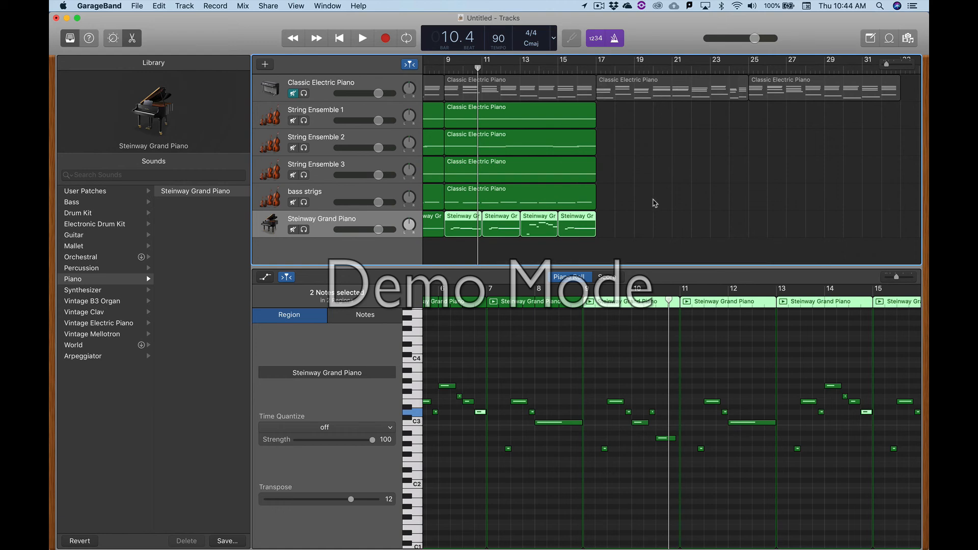
{"action": "left_click_drag", "start_coordinate": [610, 241], "coordinate": [497, 116]}
{"action": "left_click_drag", "start_coordinate": [606, 250], "coordinate": [775, 132]}
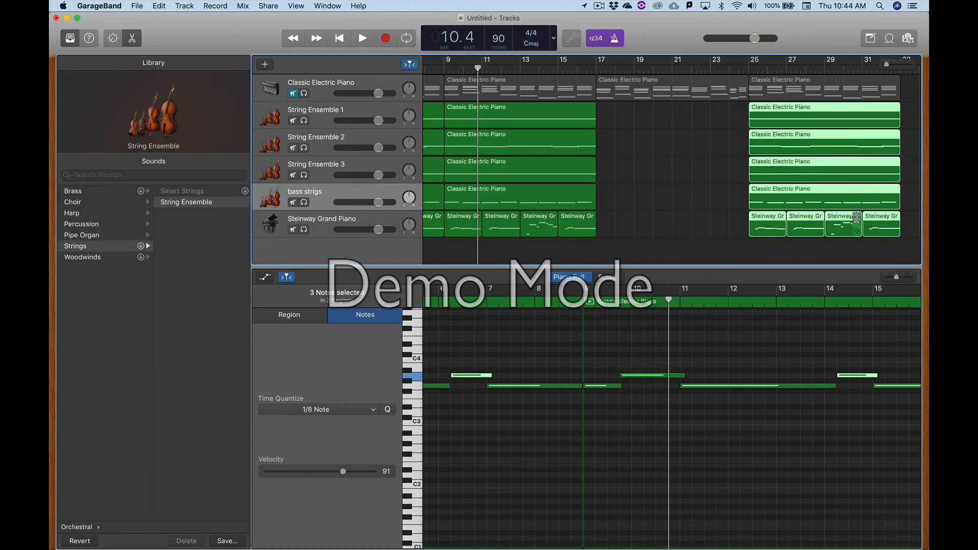
{"action": "scroll", "coordinate": [857, 218], "scroll_direction": "right", "scroll_amount": 5}
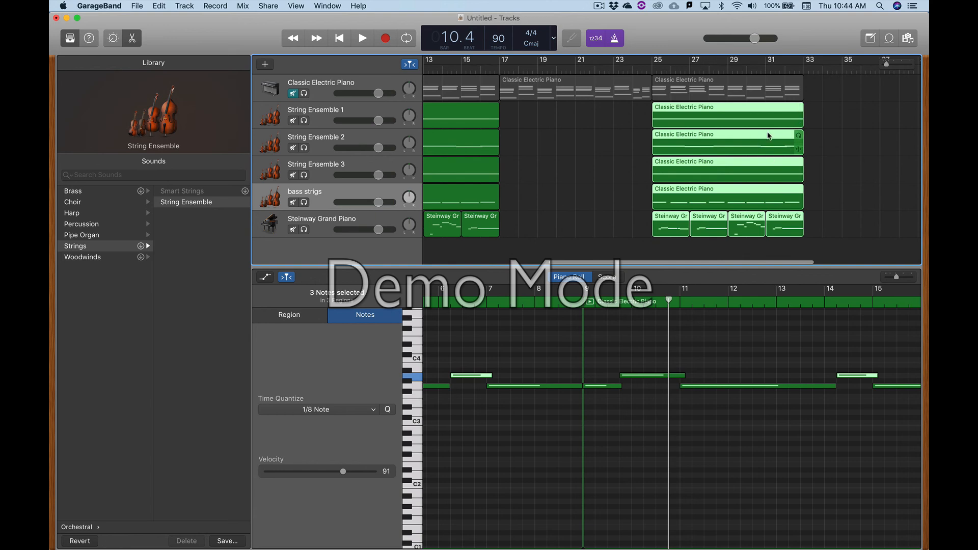